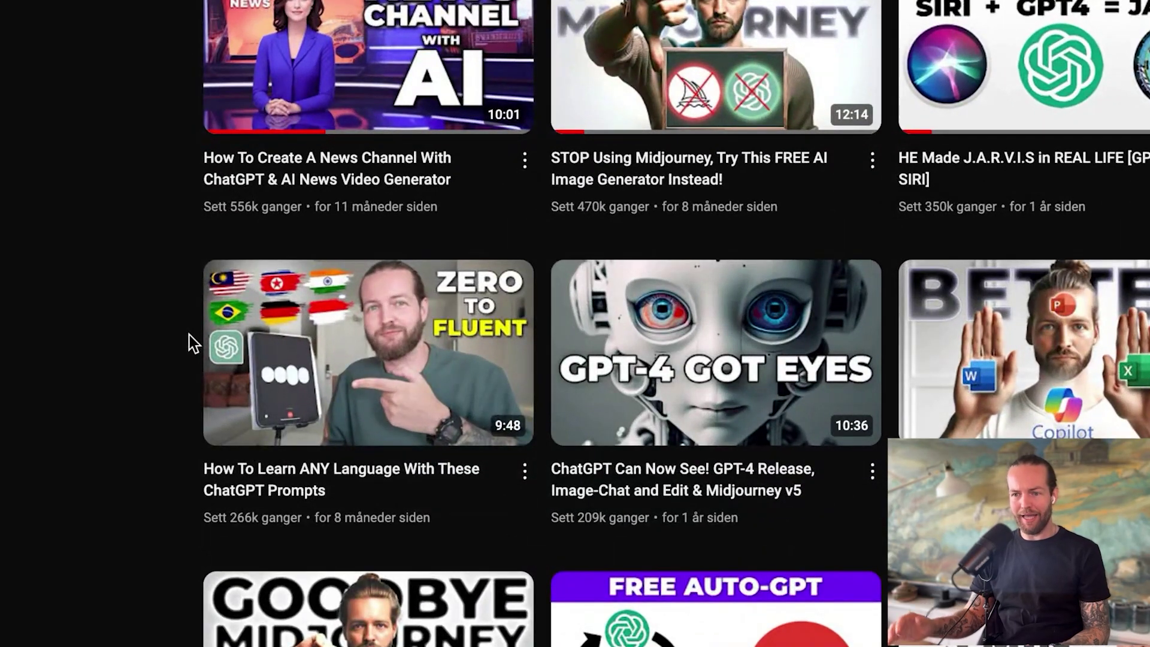
Copy the link of the YouTube video "How To Learn ANY Language With These ChatGPT Prompts" and enter it as Video to Blog's YouTube URL.
right_click(255, 345)
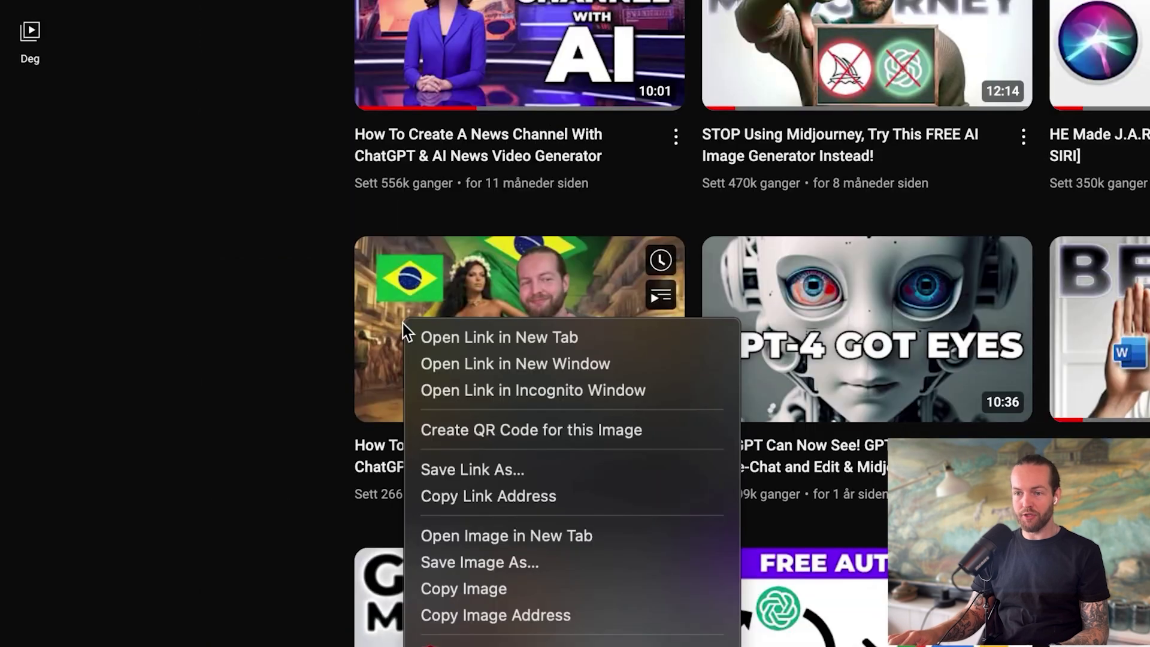
click(419, 334)
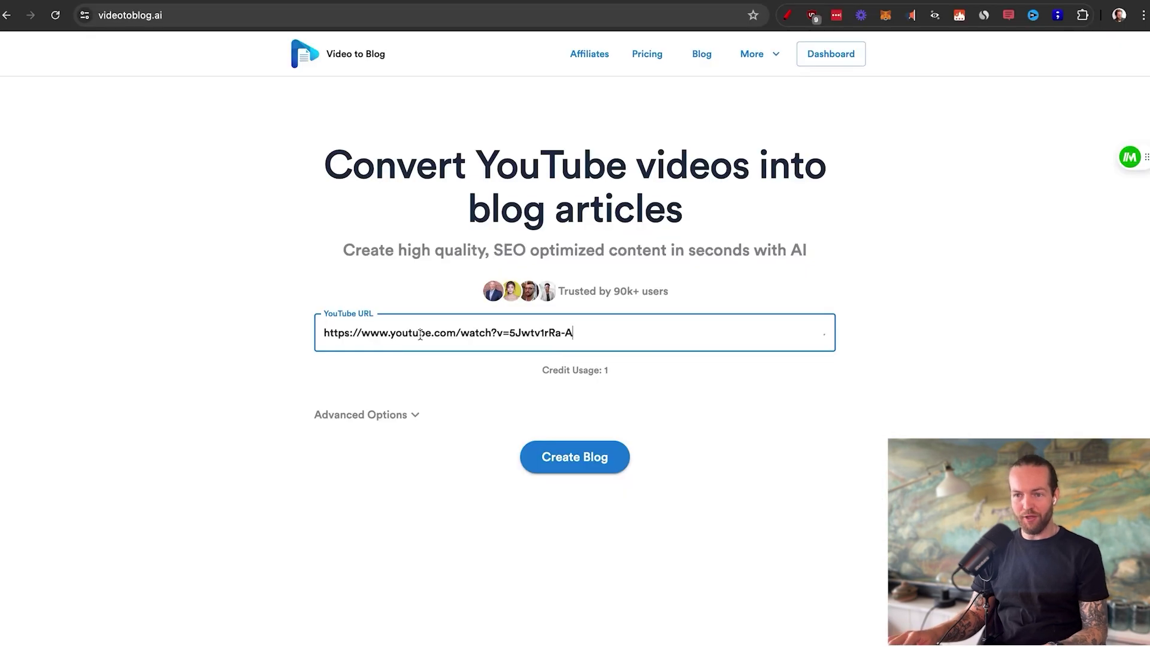
Review the advanced options, set the article length to Medium (~1500 words), and create the blog.
click(375, 421)
scroll(537, 449, down, 8)
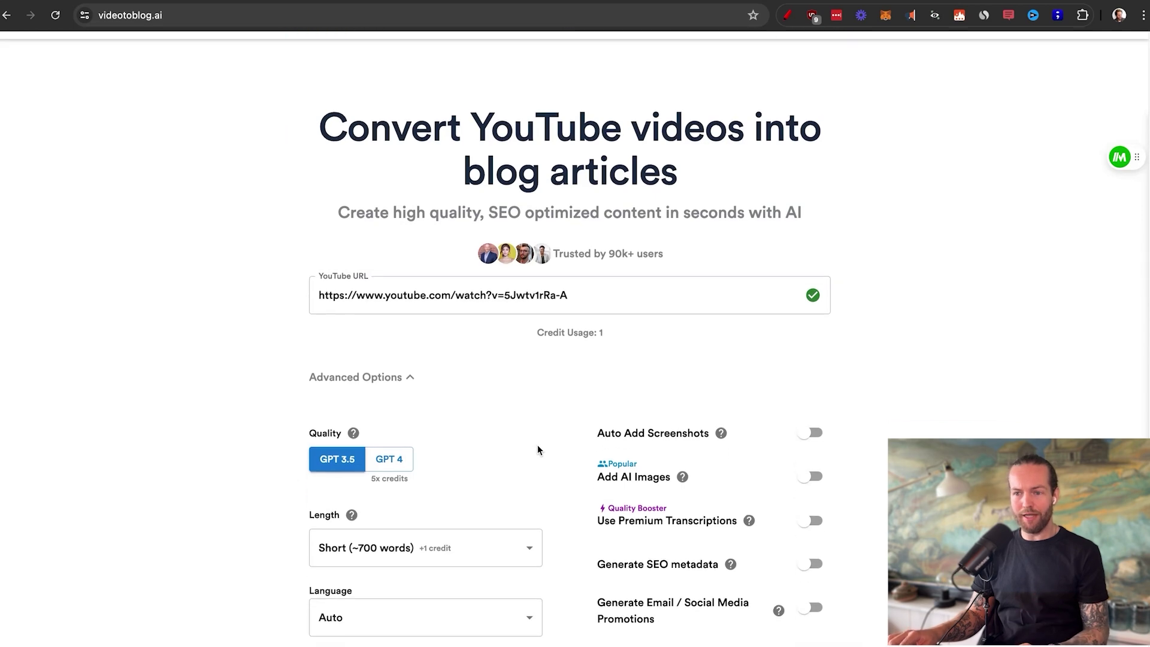
scroll(537, 449, down, 5)
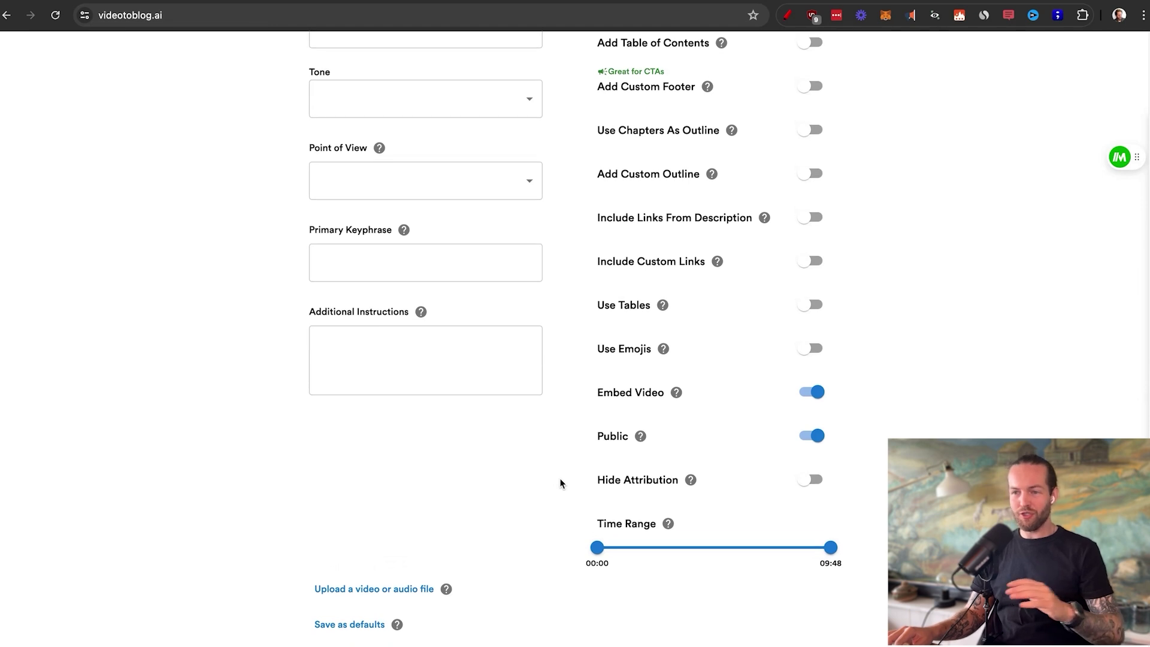
scroll(560, 482, up, 5)
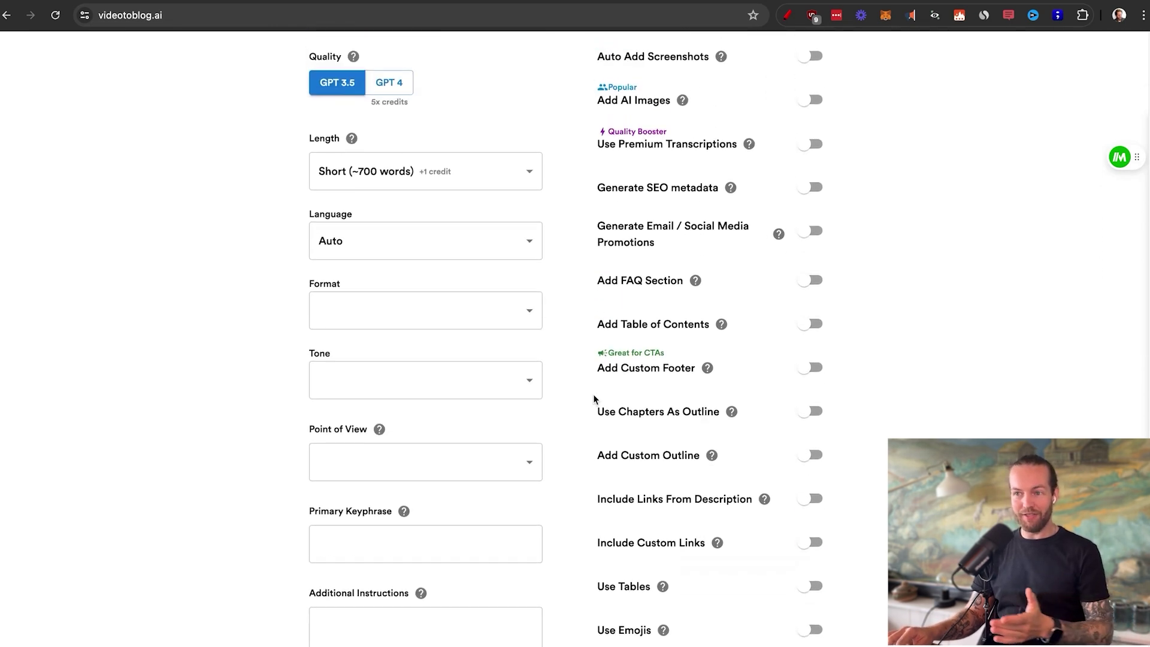
scroll(594, 400, up, 1)
scroll(594, 399, down, 1)
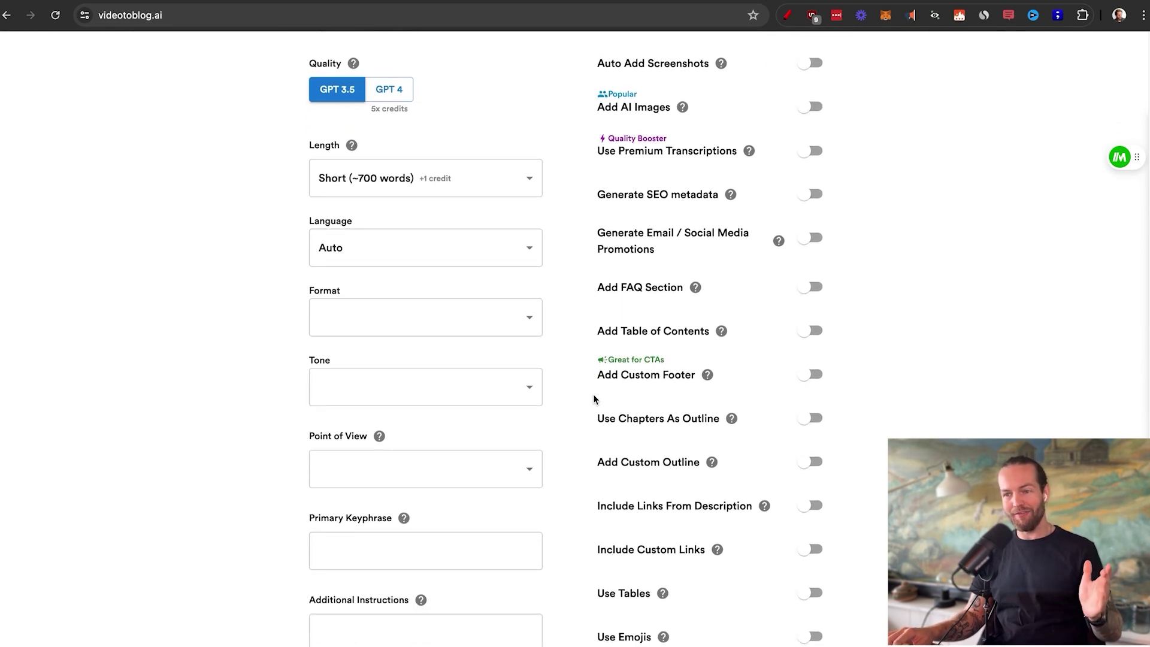
scroll(592, 399, down, 1)
scroll(592, 398, up, 1)
click(473, 180)
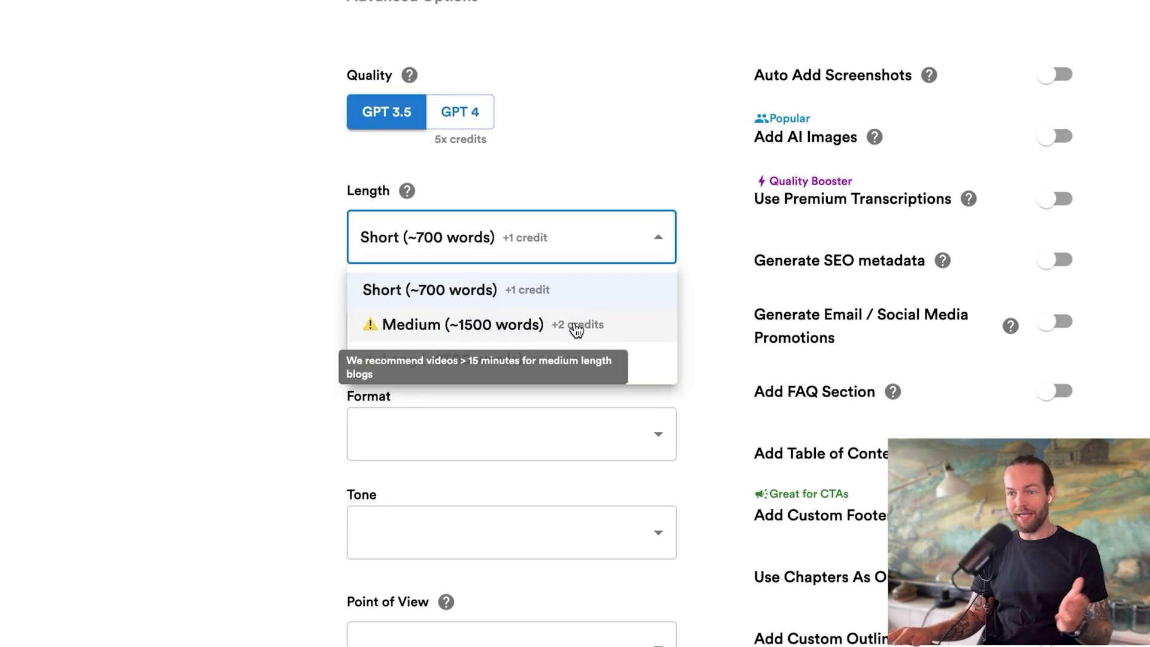
click(576, 327)
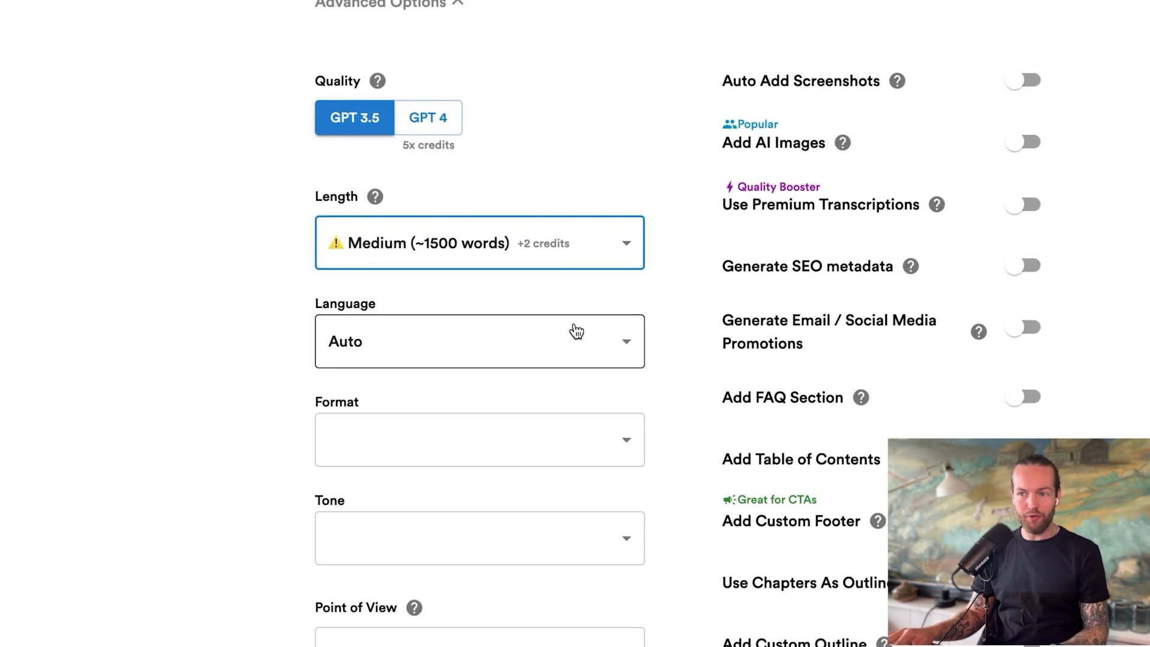
scroll(571, 479, down, 10)
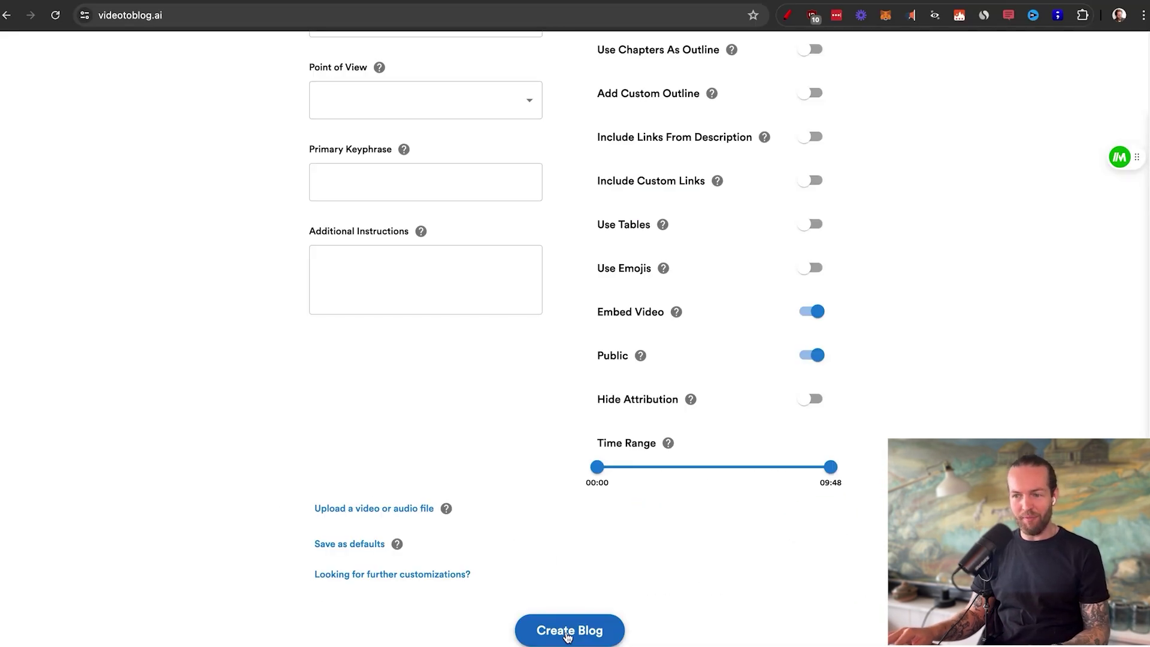
click(567, 632)
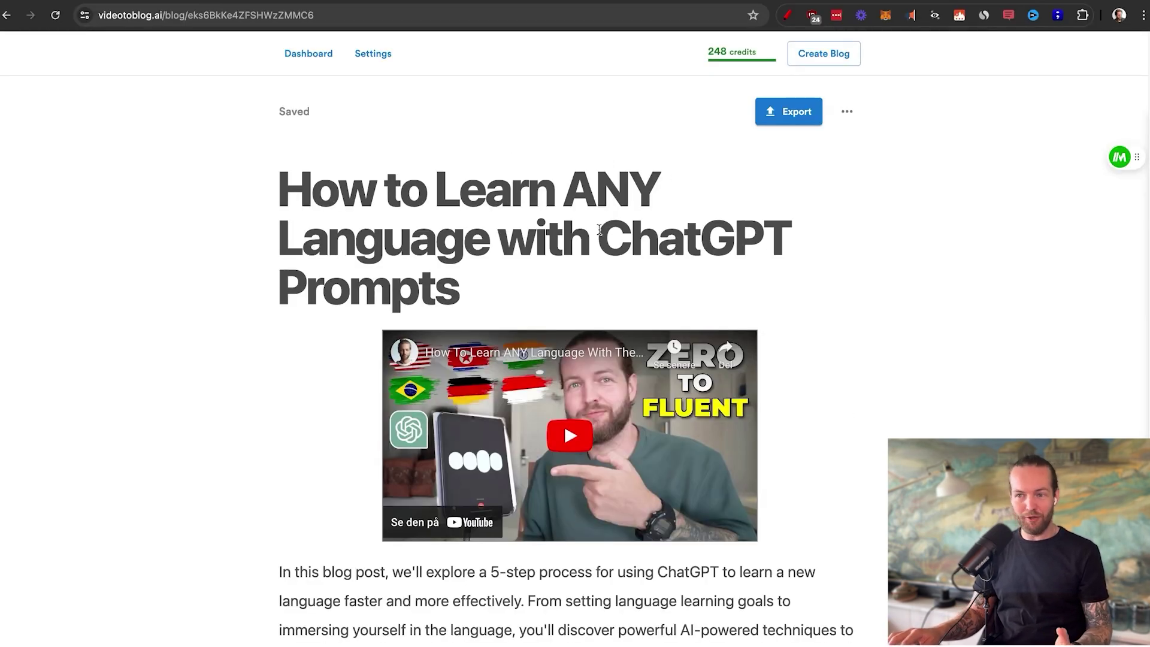
Read through the generated blog post, from the title and embedded video through the five steps to the conclusion.
scroll(914, 381, down, 7)
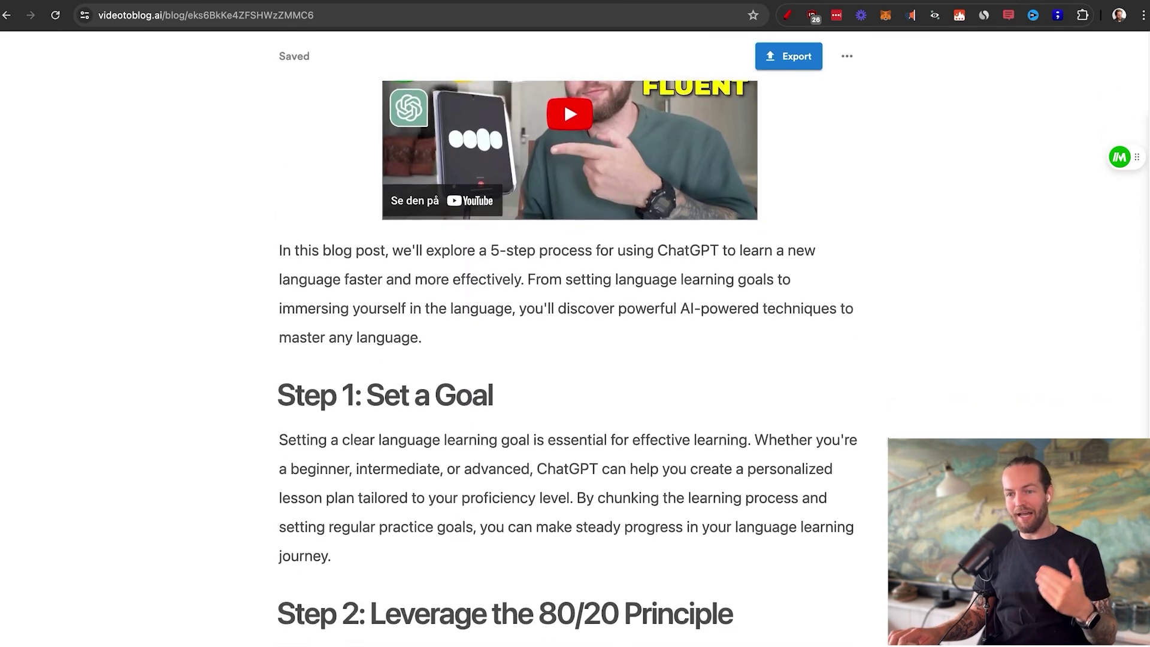
scroll(569, 359, down, 4)
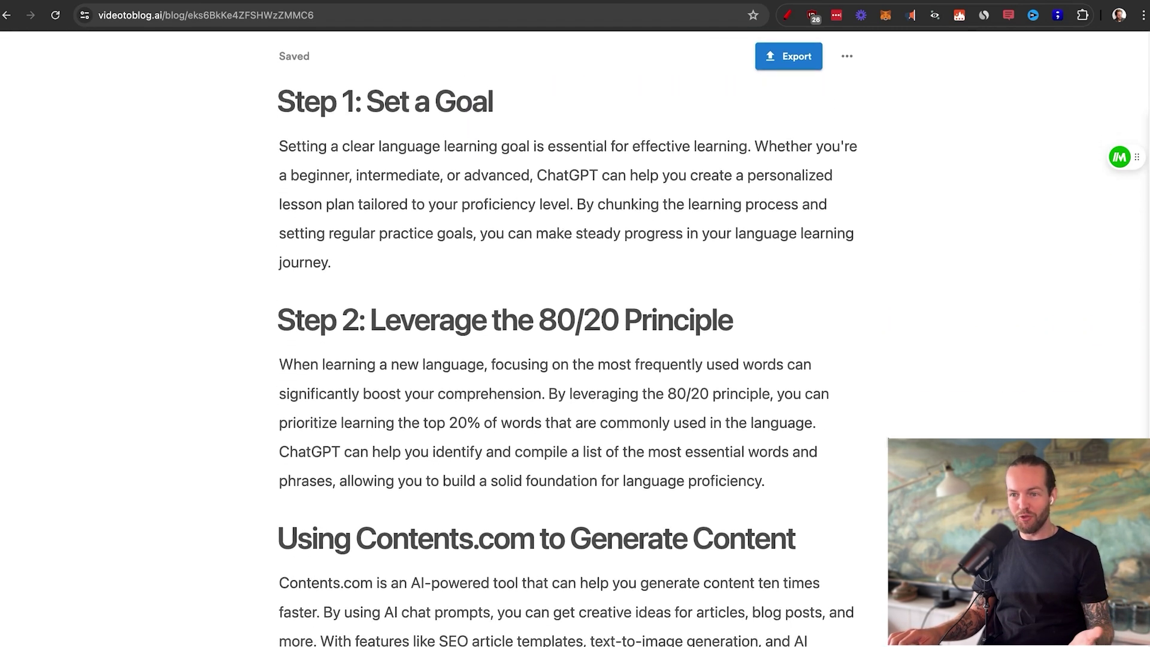
scroll(569, 360, down, 3)
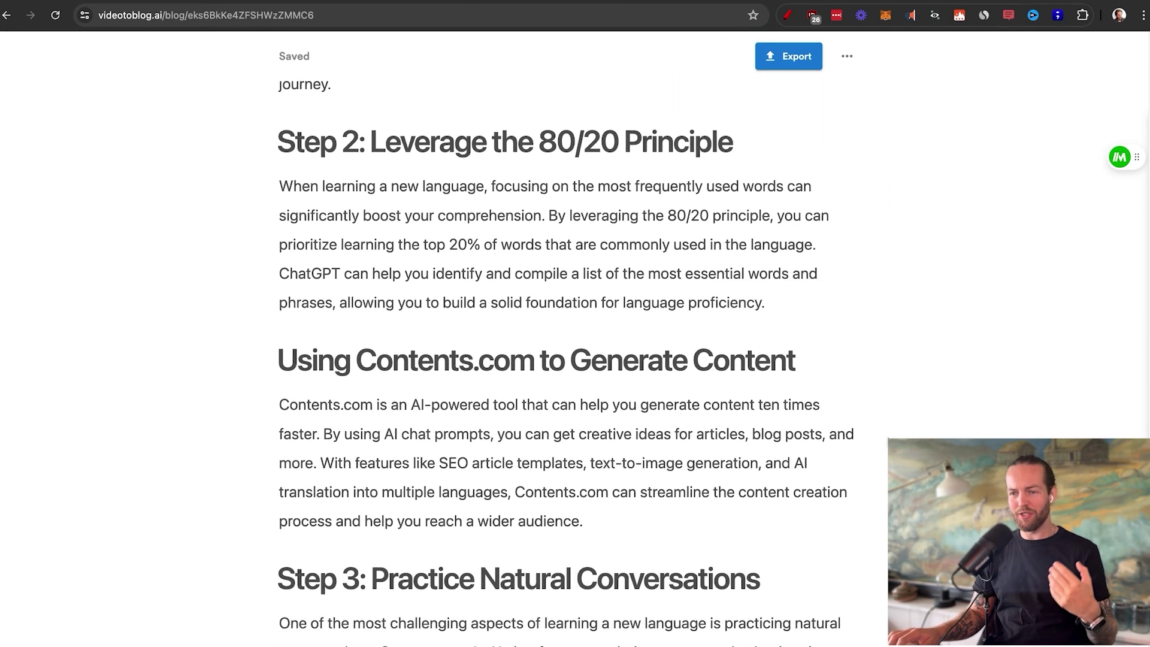
scroll(831, 541, down, 6)
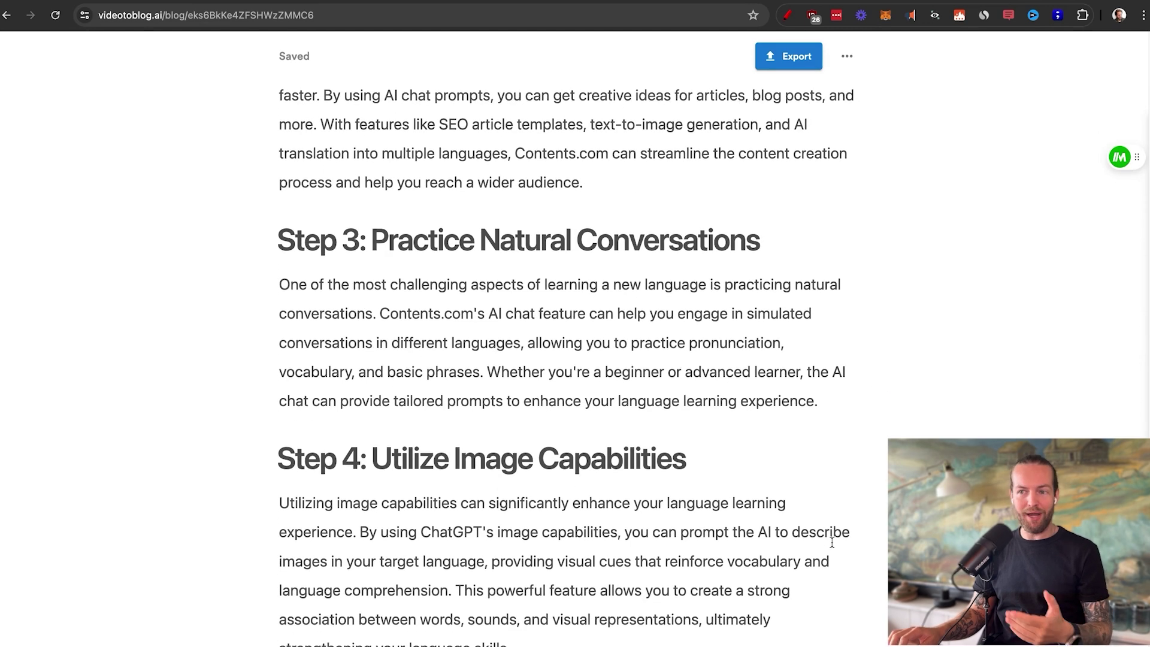
scroll(832, 542, down, 3)
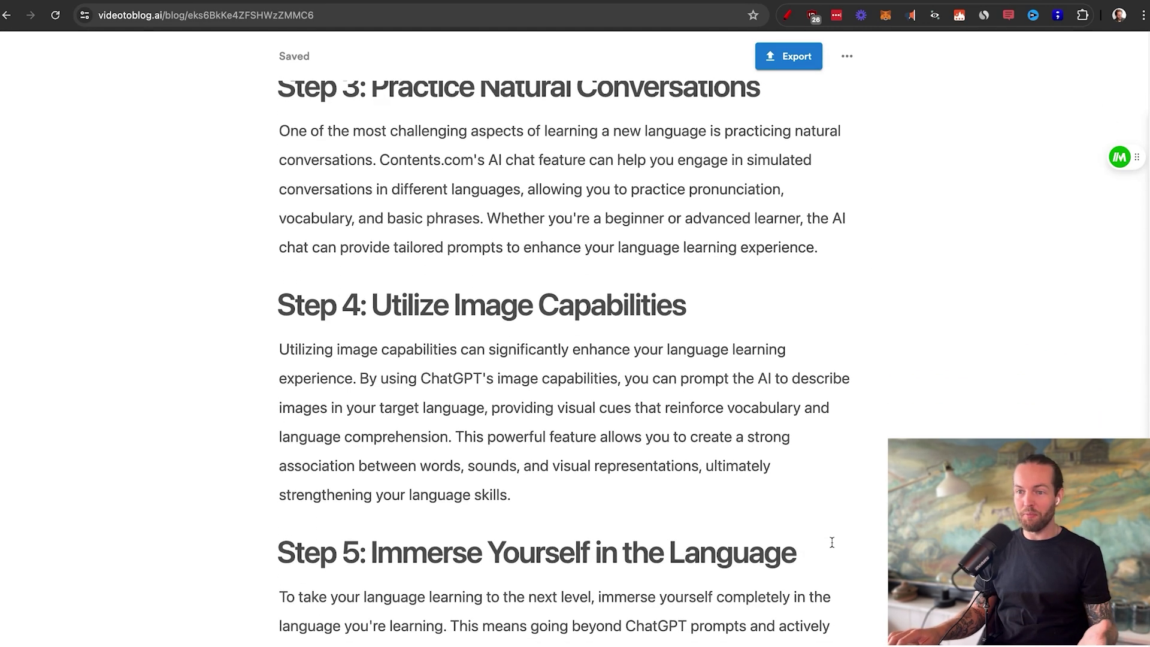
scroll(832, 542, down, 8)
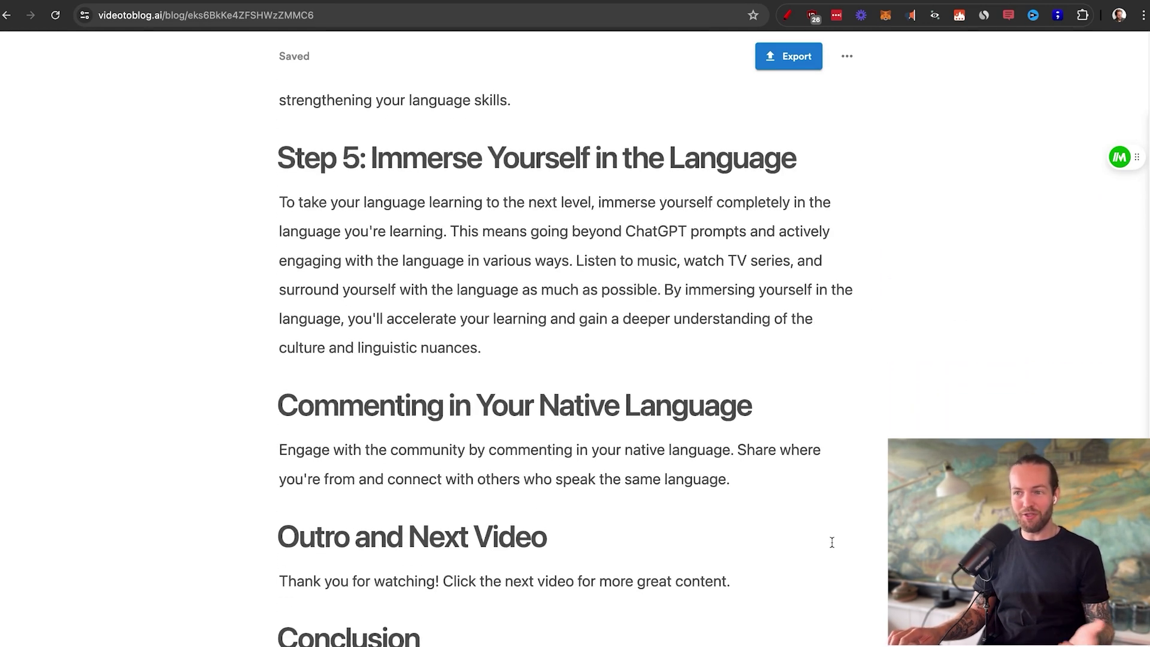
scroll(832, 542, down, 2)
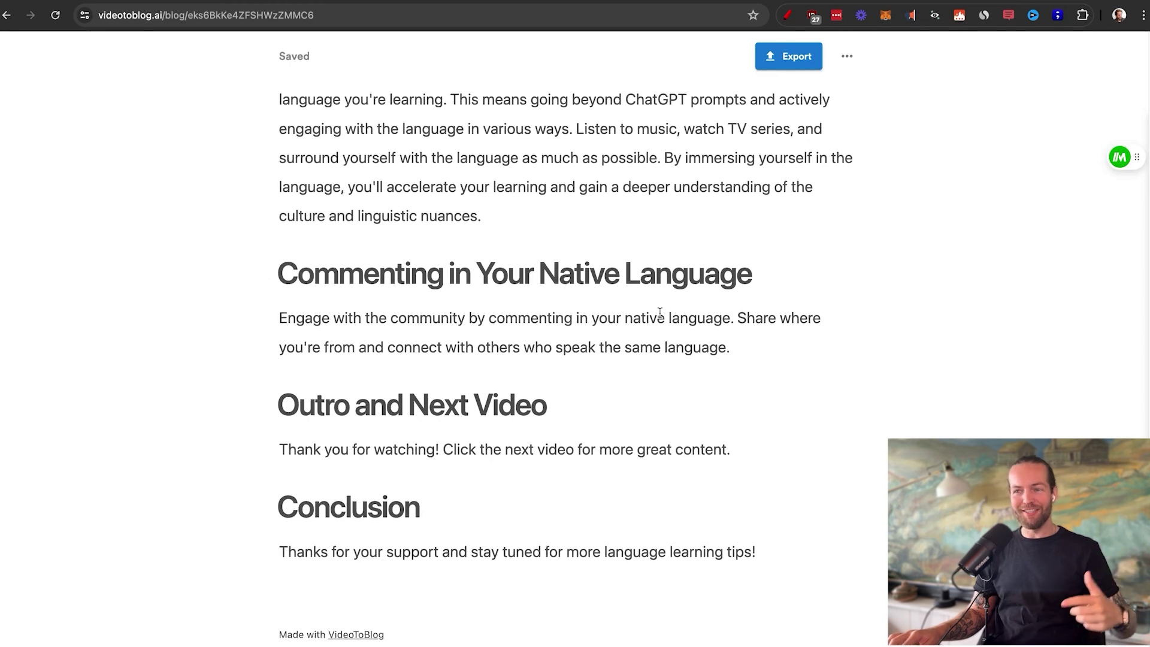
scroll(778, 462, down, 1)
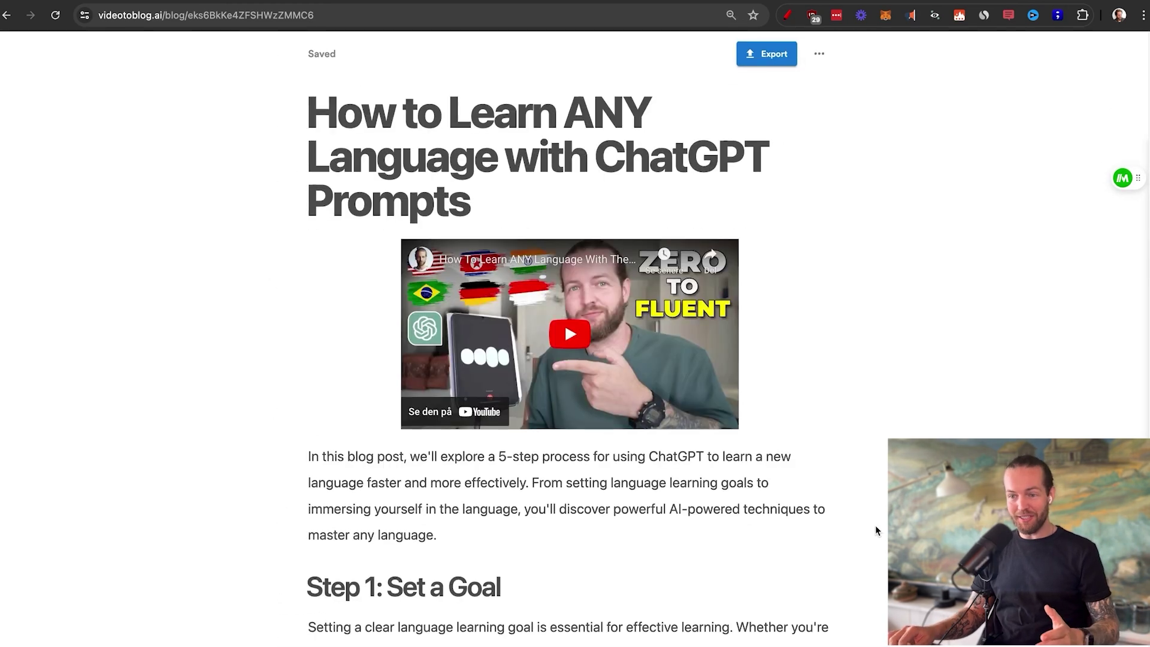
scroll(875, 525, down, 10)
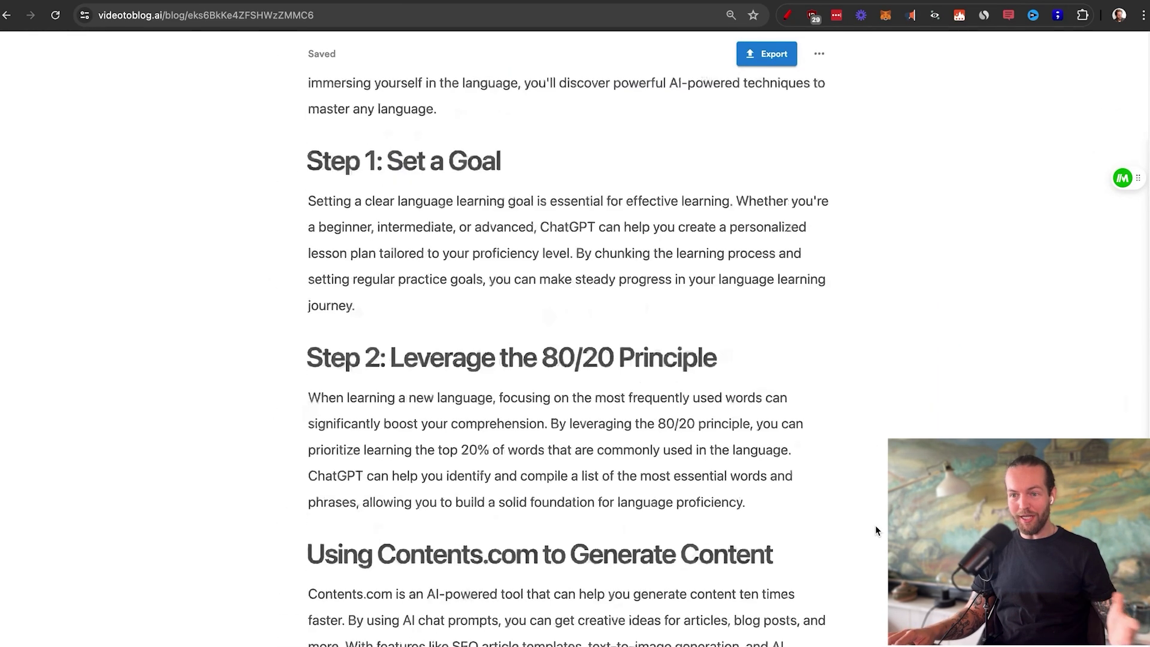
scroll(874, 525, down, 10)
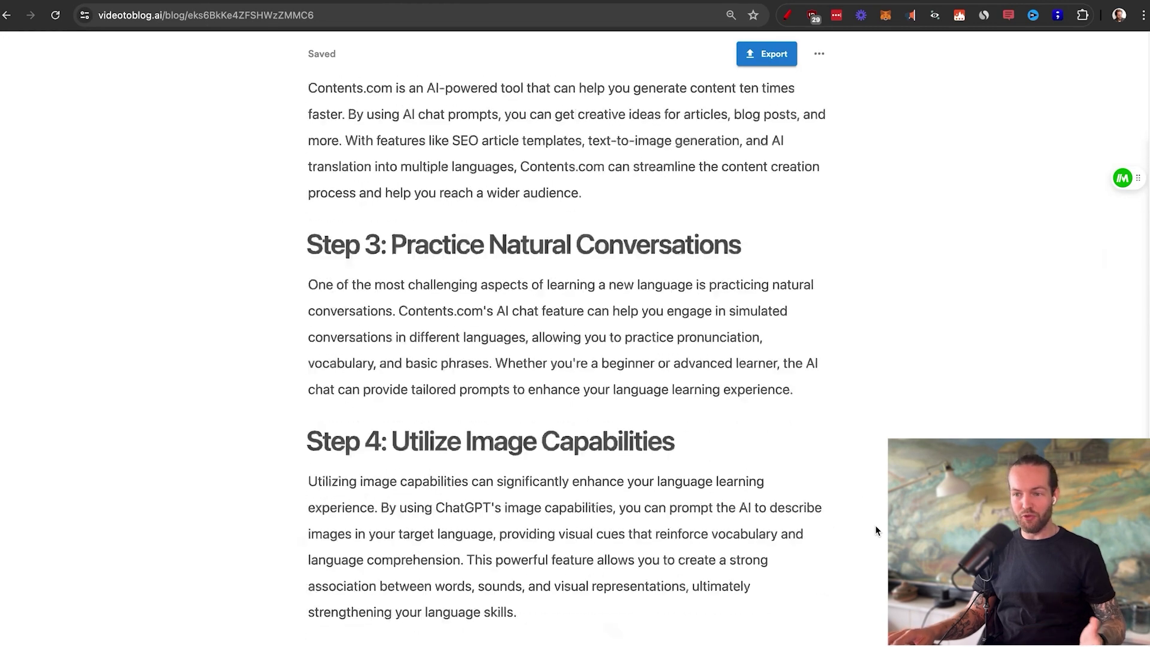
scroll(875, 526, down, 5)
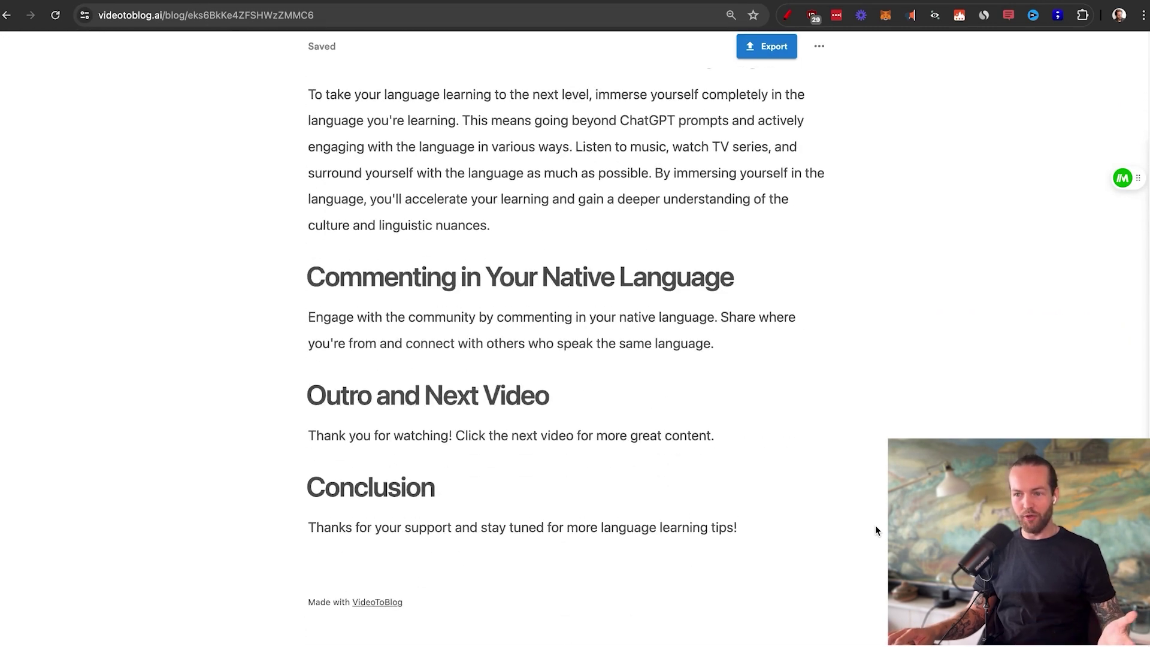
scroll(875, 525, up, 18)
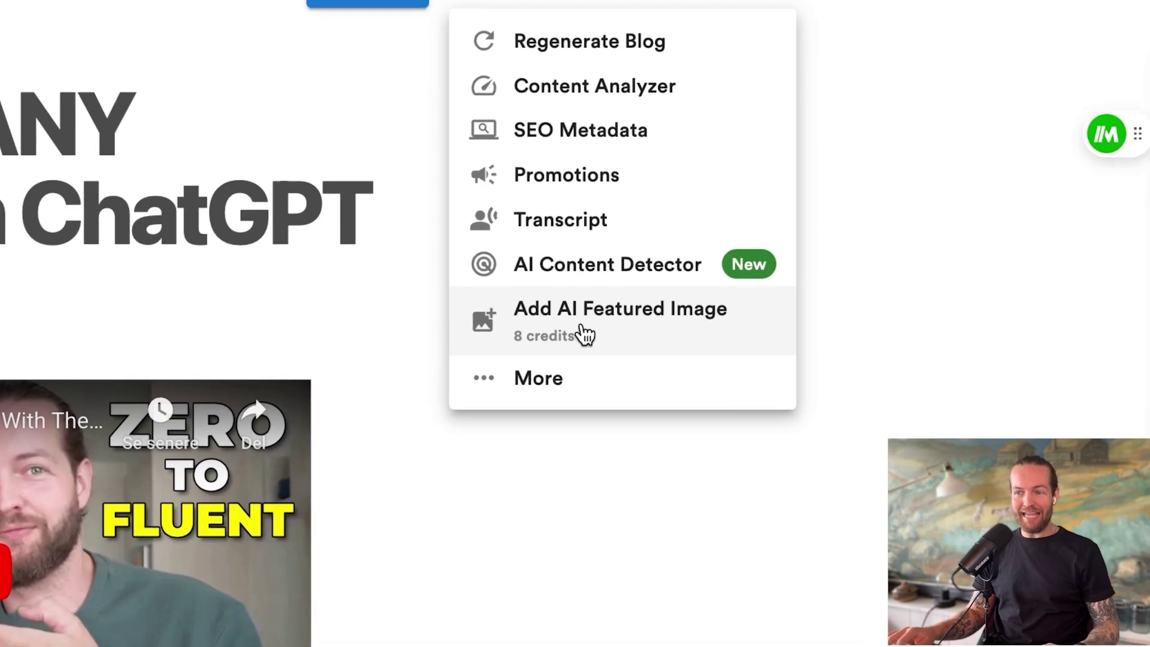
View the note on more options and bring up the insert commands after "more effectively." in the intro paragraph.
click(581, 380)
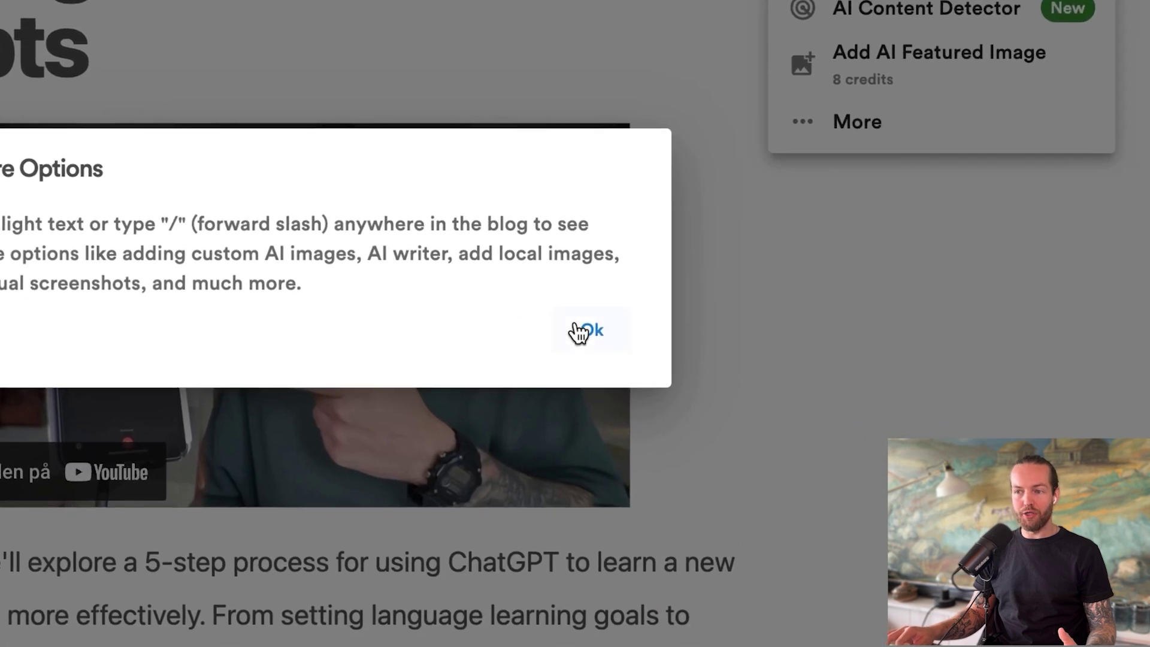
click(838, 354)
click(452, 638)
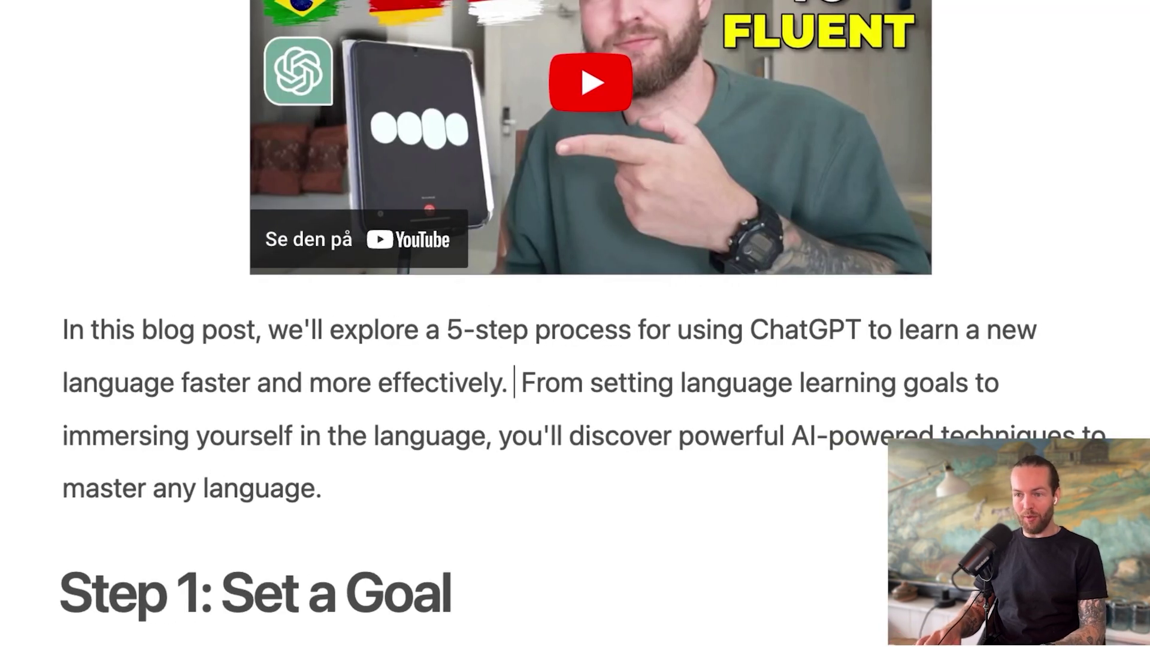
text(/)
scroll(572, 321, up, 6)
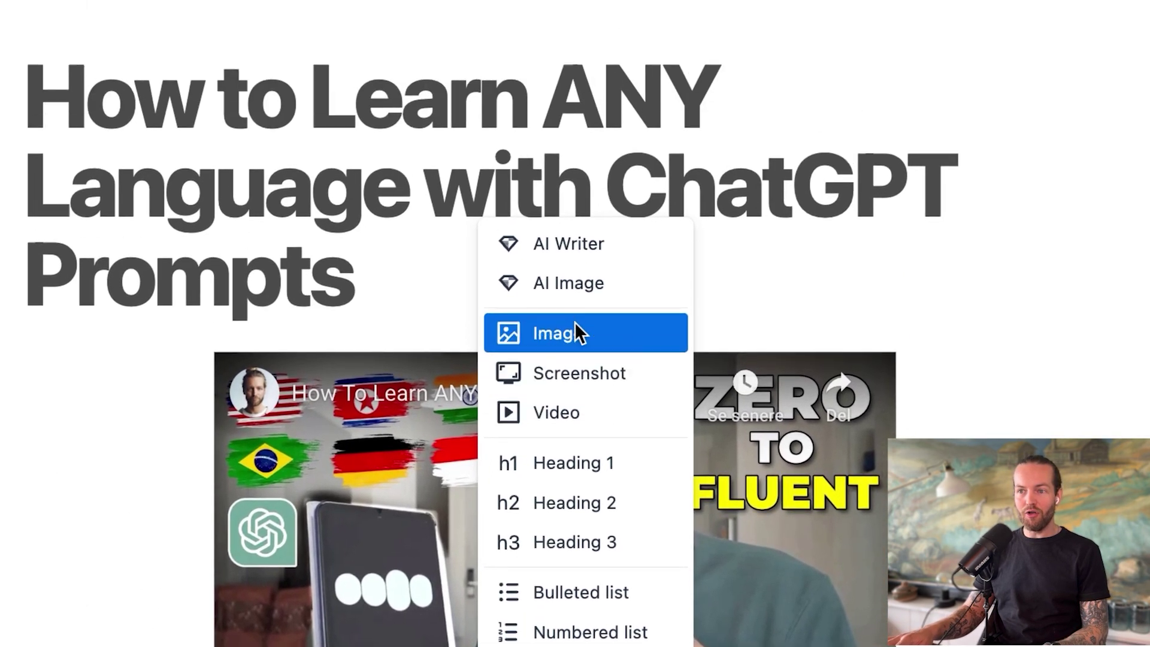
scroll(573, 321, down, 6)
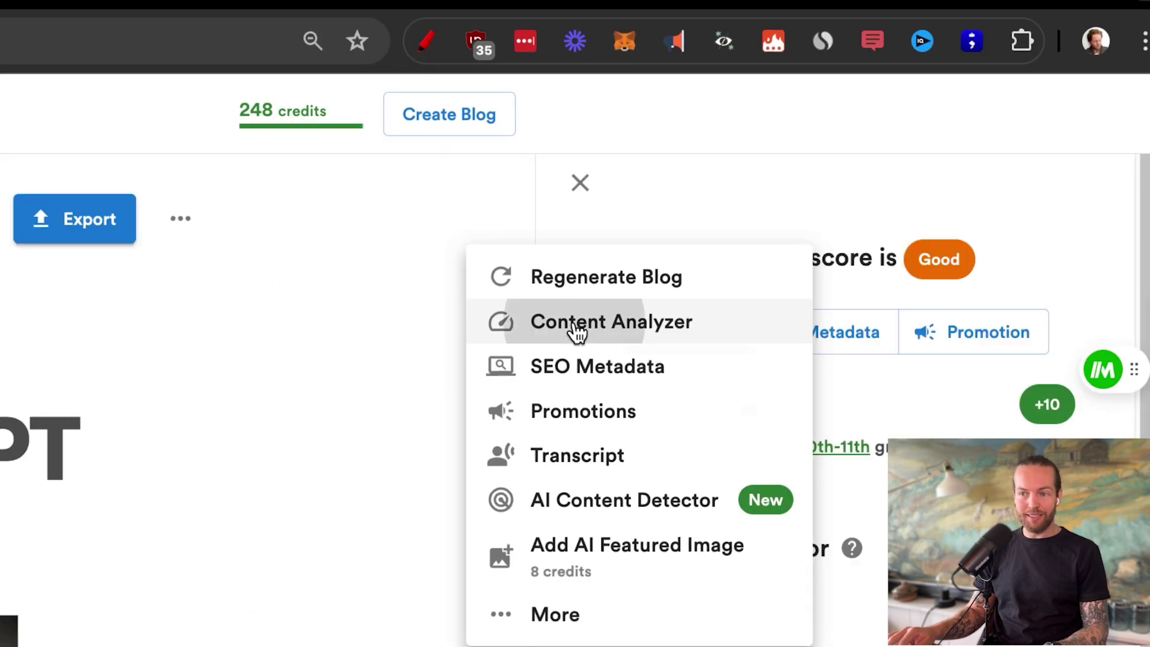
Examine the blog's content analysis and set the analysis keyphrase to "Learn any language".
click(574, 327)
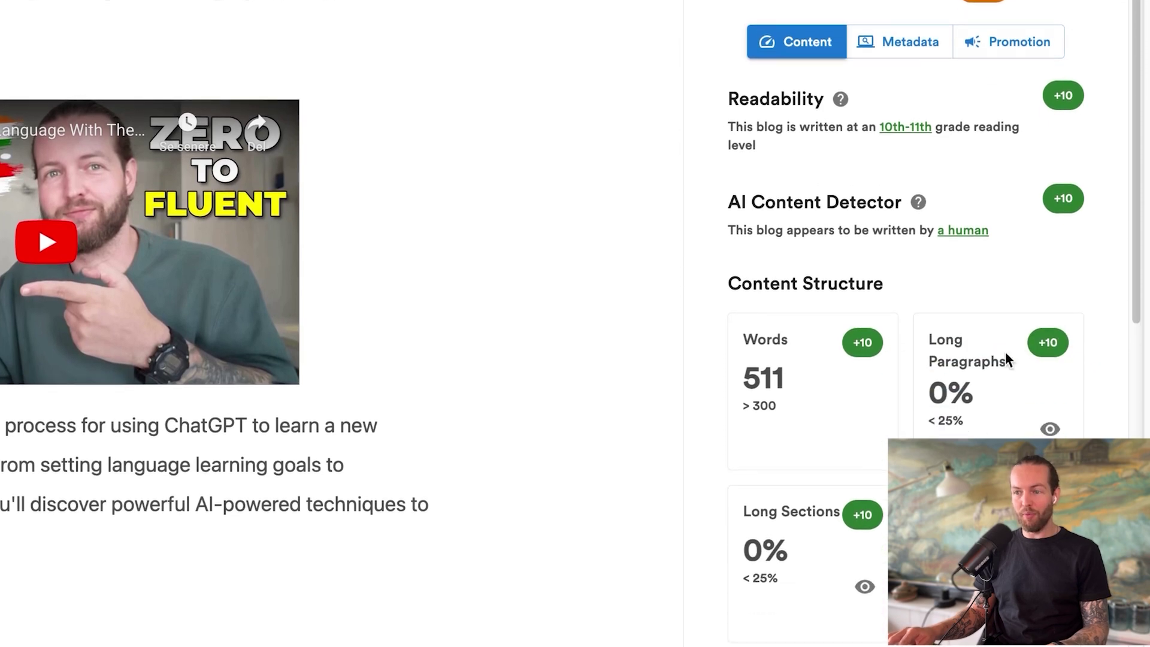
scroll(920, 323, down, 5)
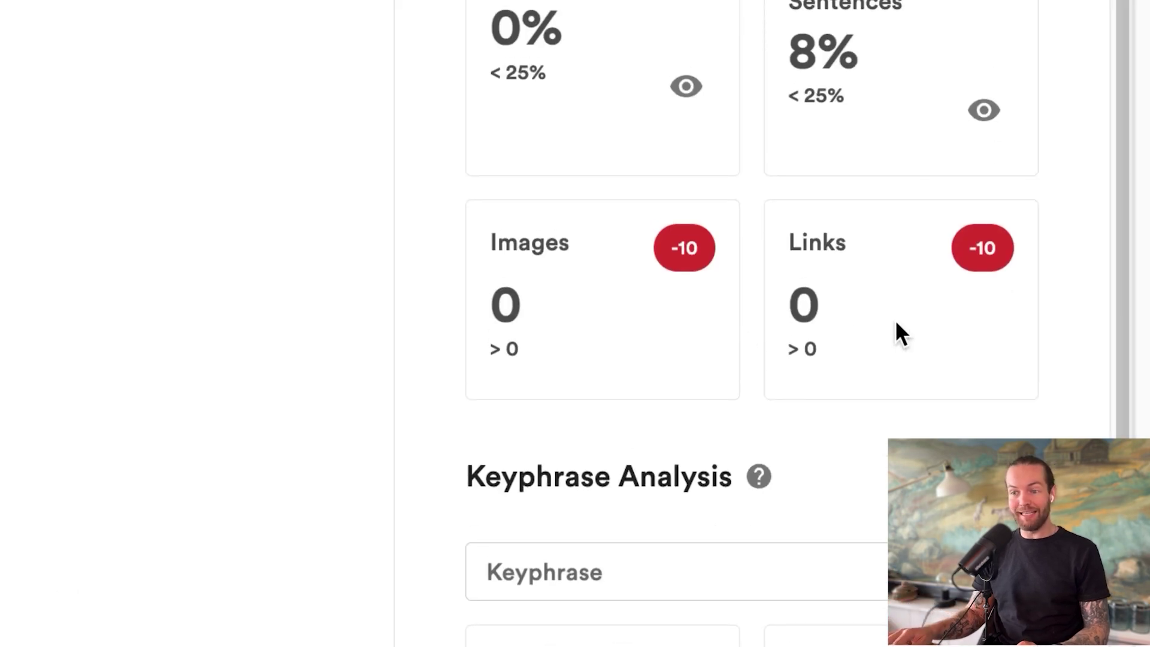
click(673, 570)
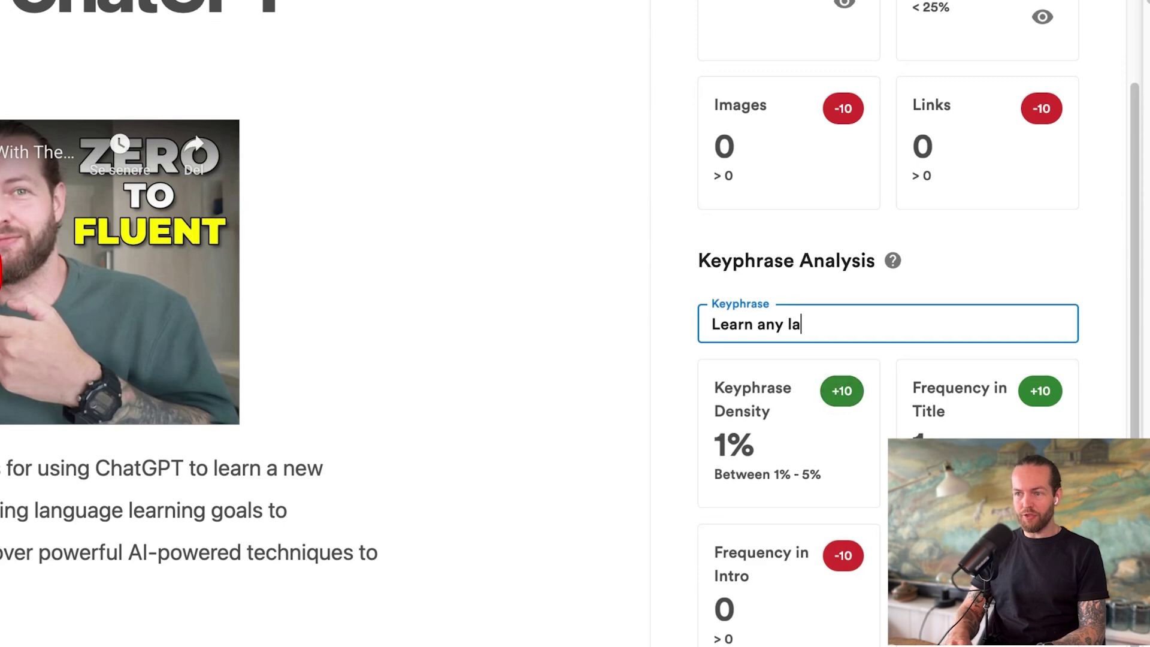
text(nguage)
scroll(791, 532, down, 1)
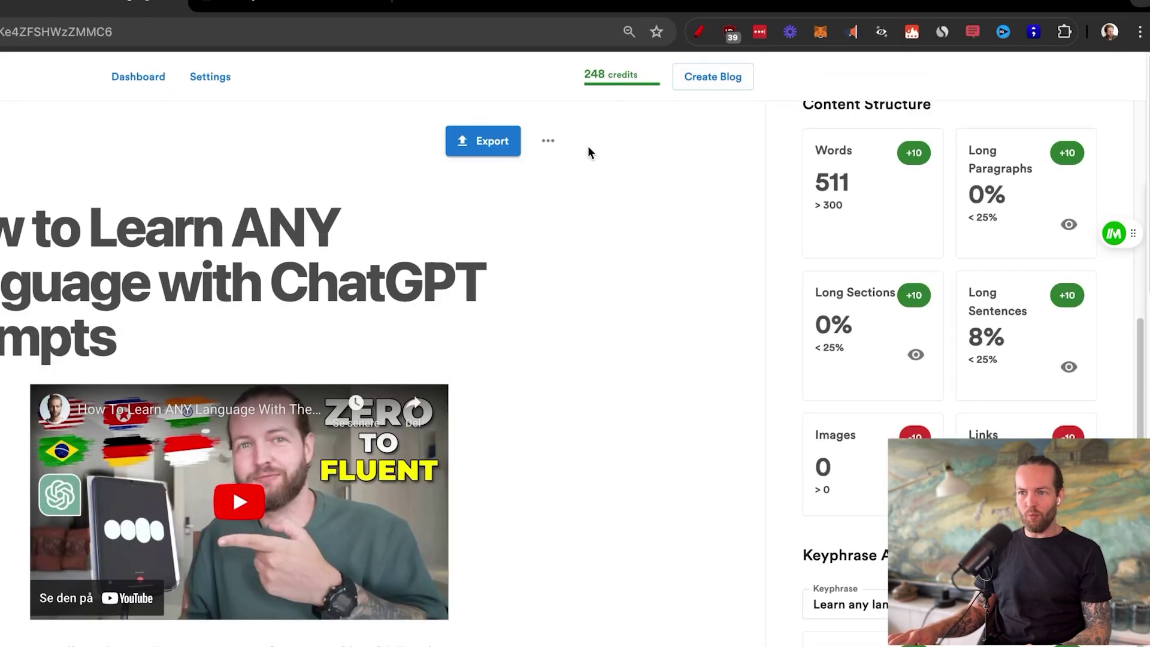
Add an AI featured image to the blog post.
click(576, 144)
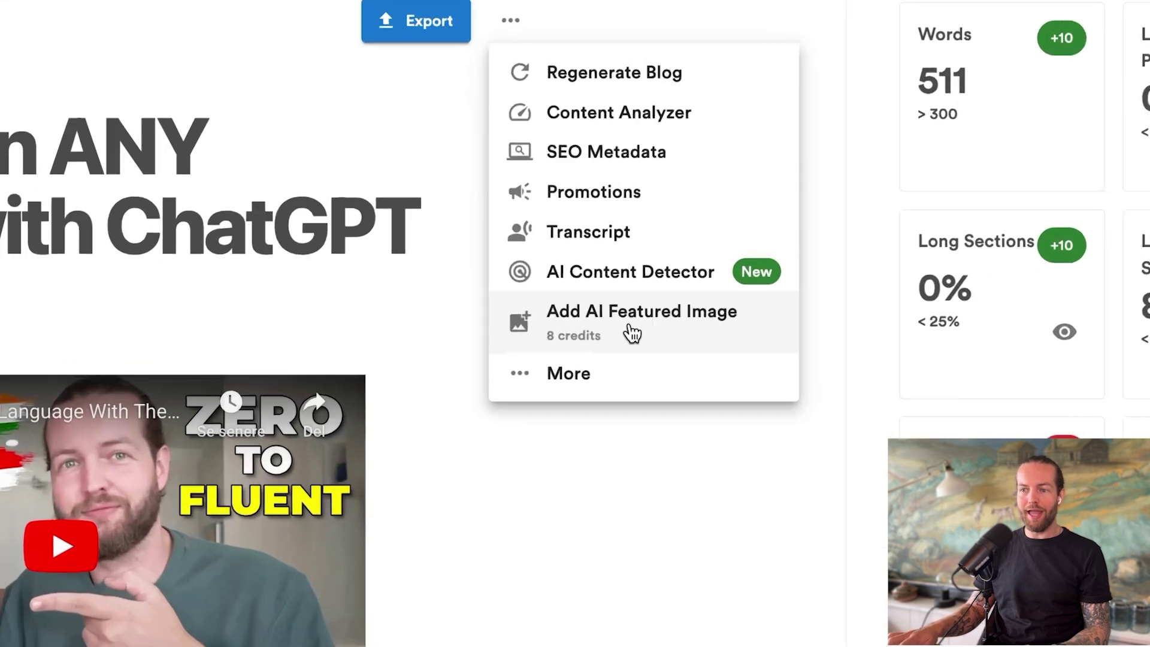
click(630, 329)
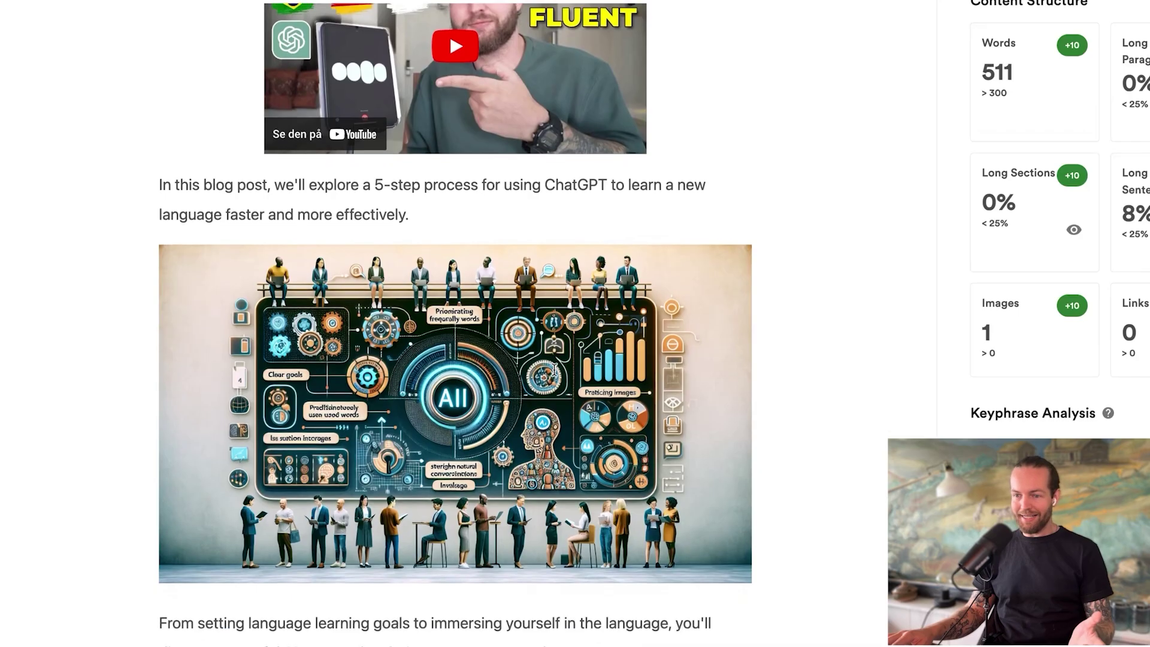
Generate an AI image in Auto style from the prompt "make an image of all the worlds flags" and insert it below the first image.
scroll(554, 370, down, 6)
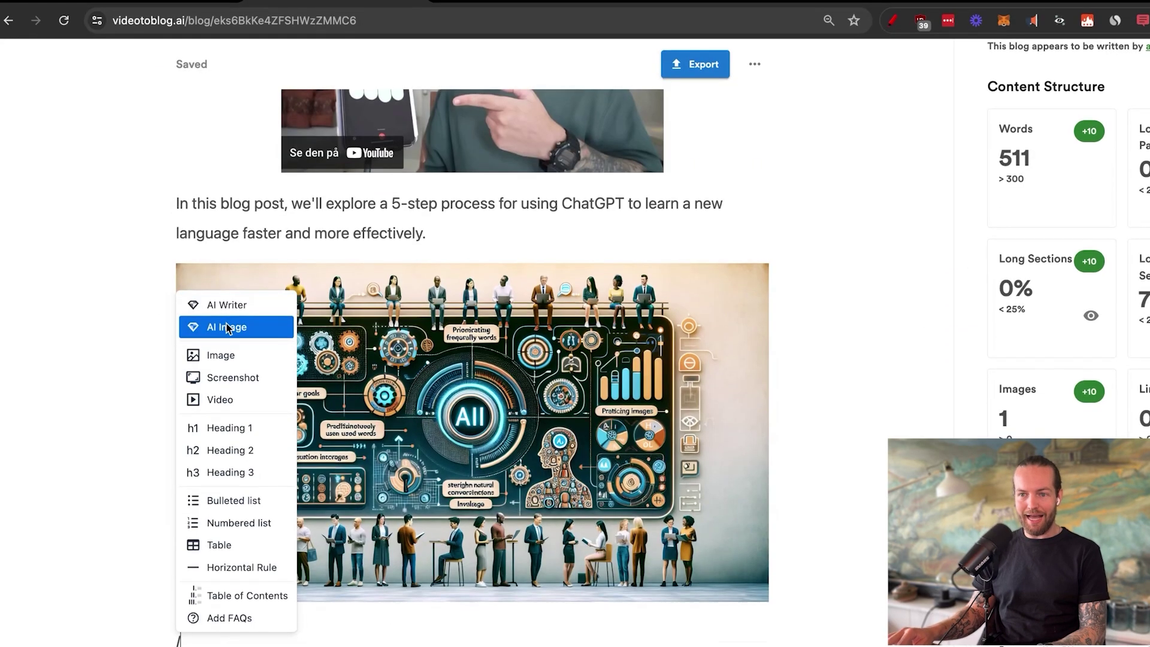
click(226, 231)
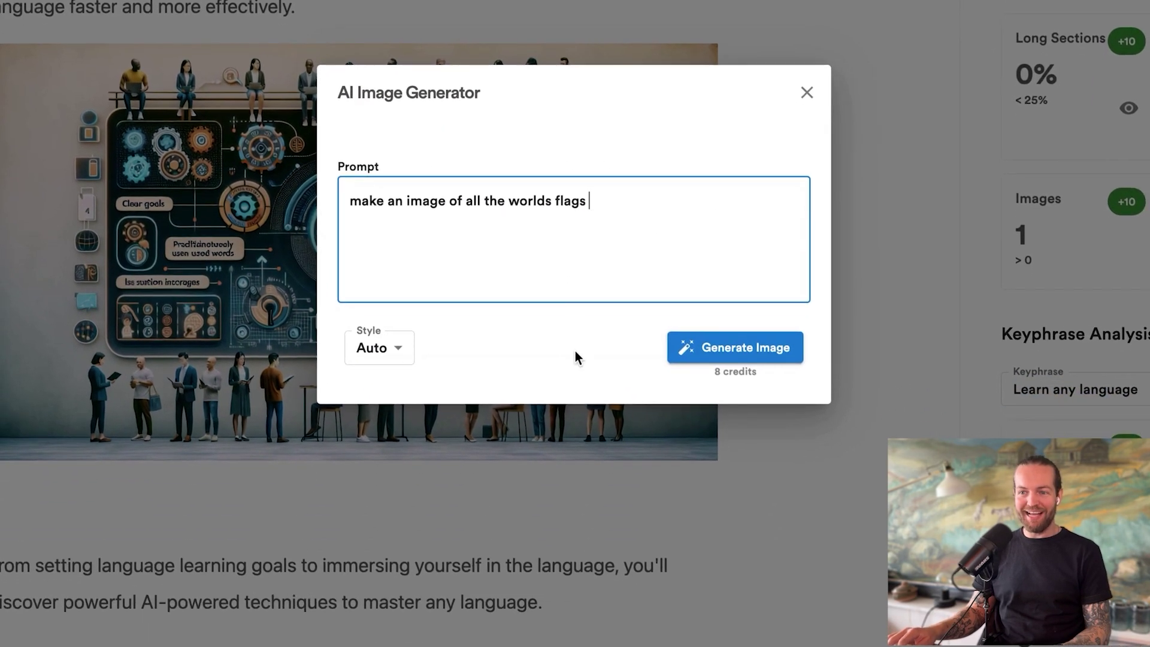
click(353, 431)
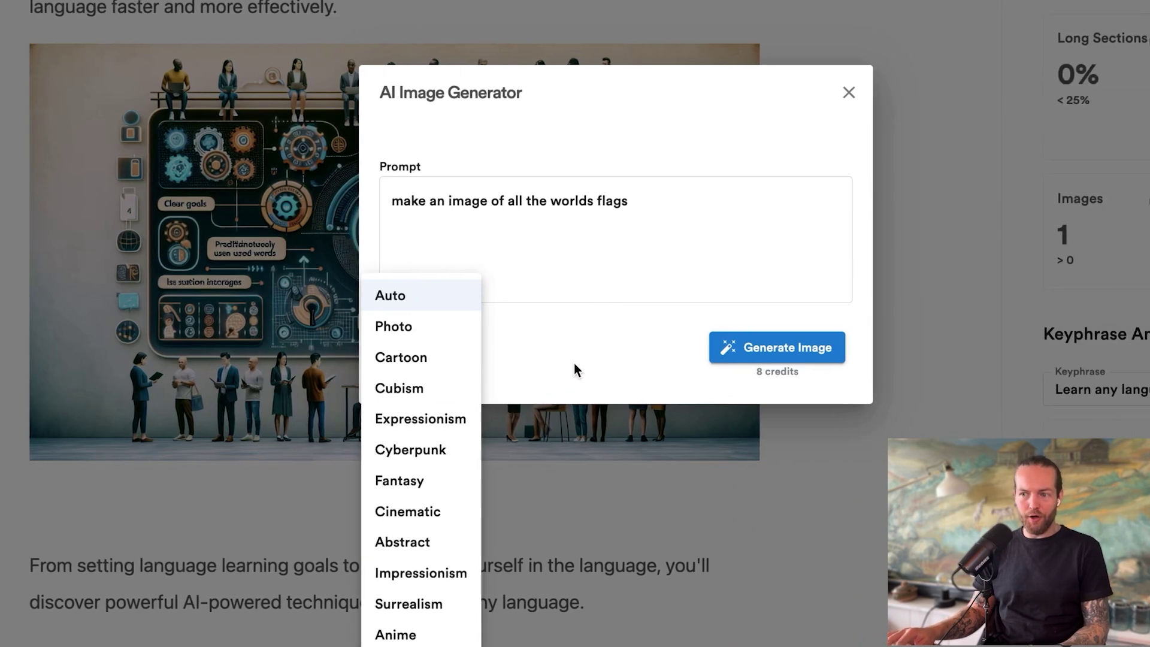
click(694, 367)
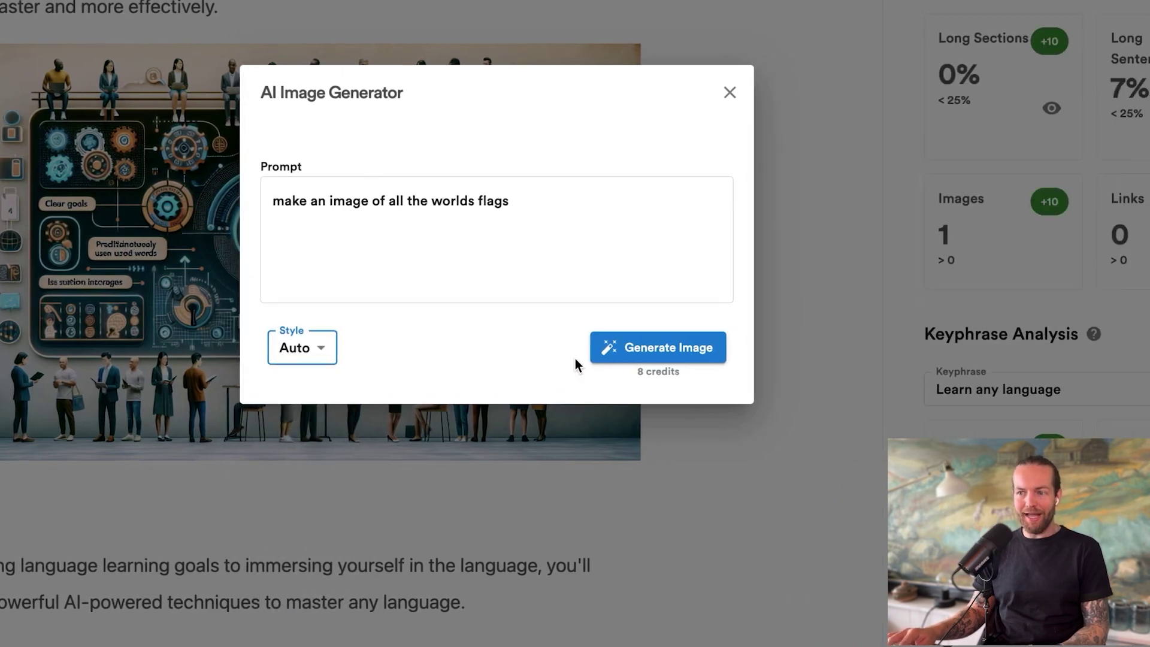
click(873, 353)
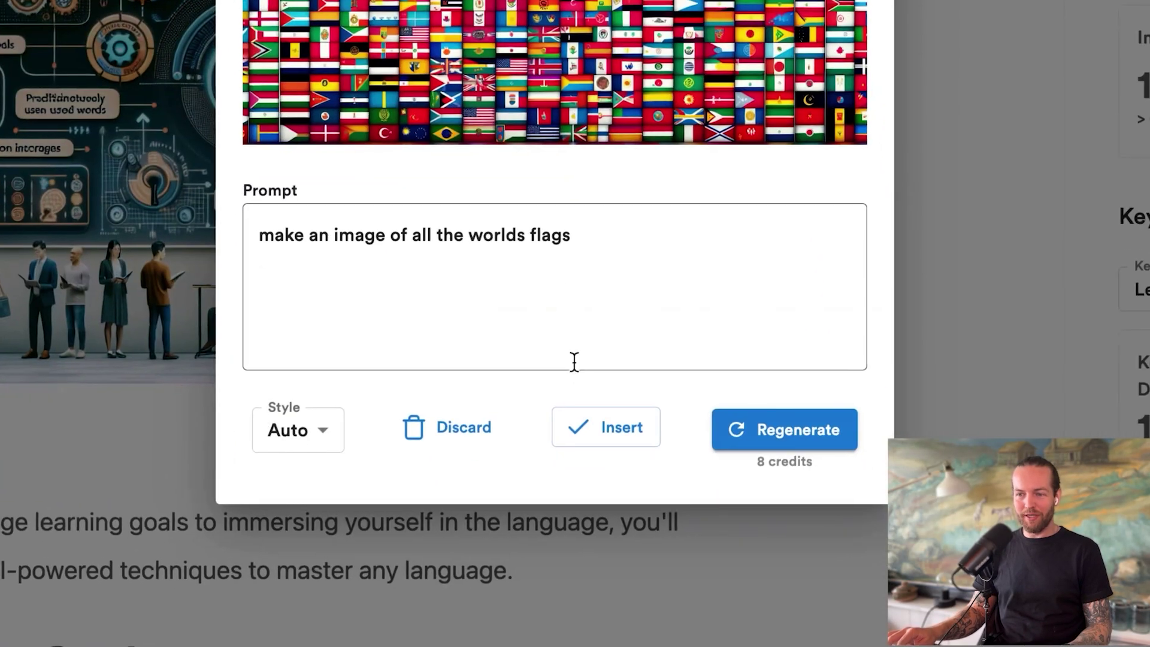
click(574, 422)
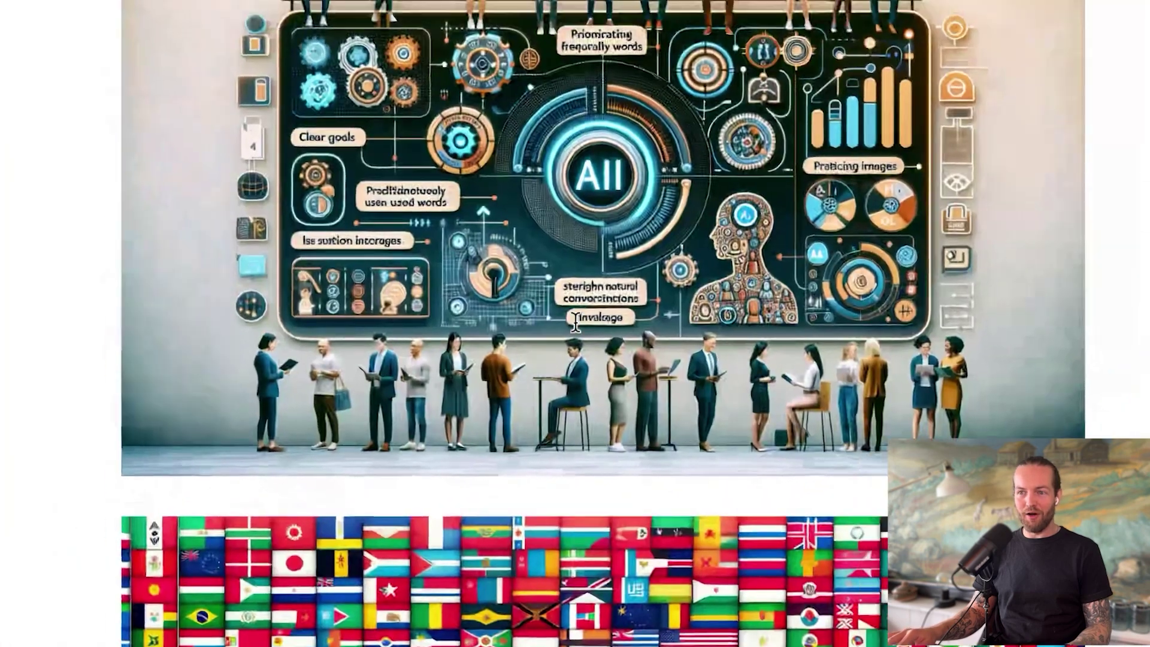
Delete the earlier AI-themed image above the flags image along with the empty line it leaves.
click(575, 323)
key(Delete)
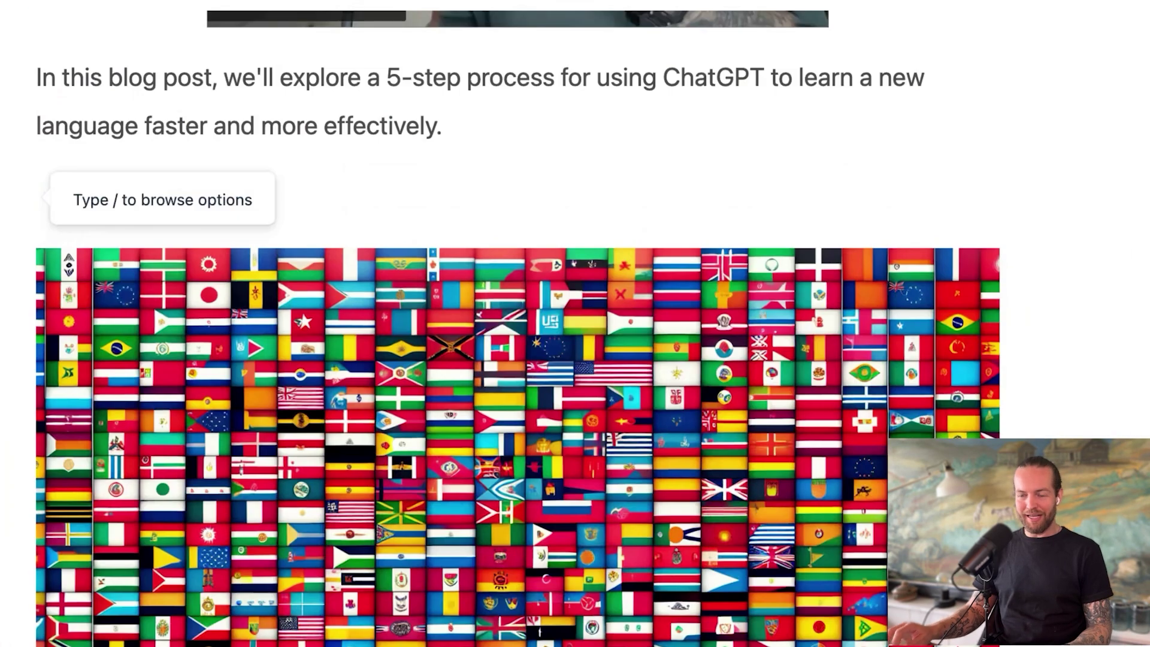
key(BackSpace)
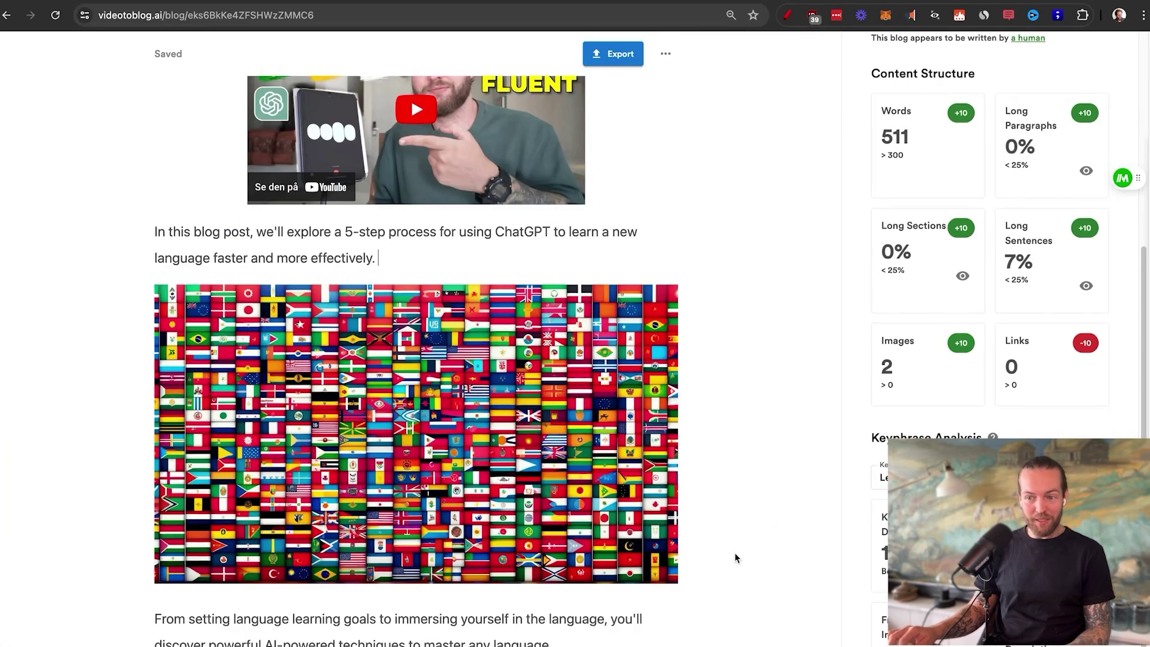
scroll(734, 554, down, 9)
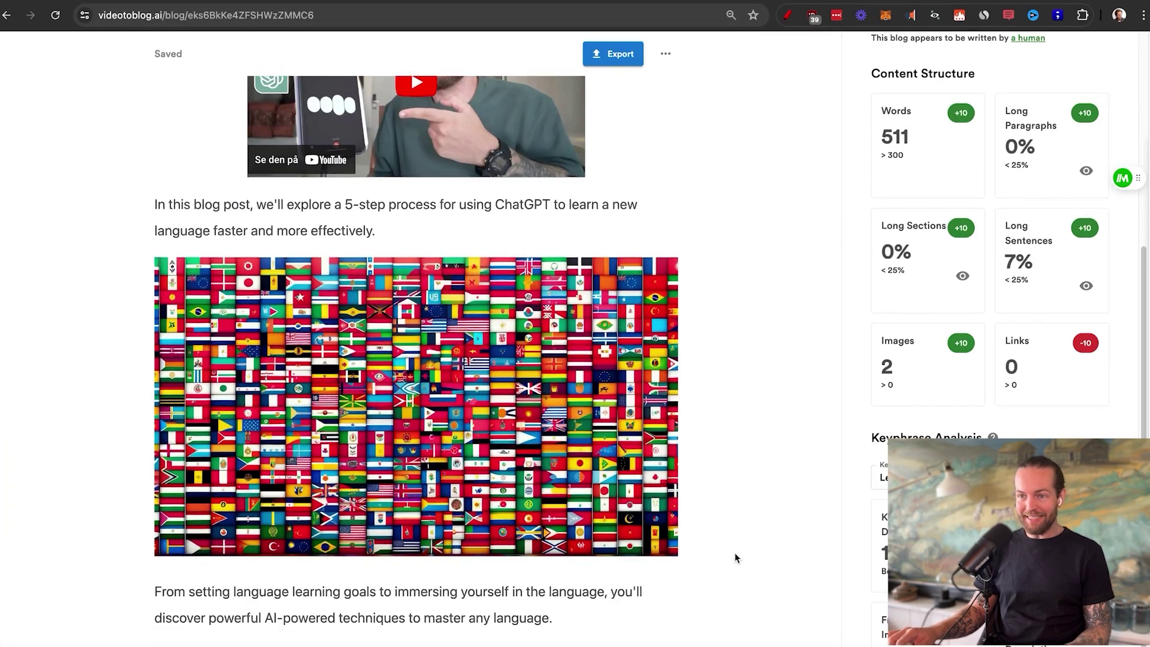
drag(397, 413, 483, 414)
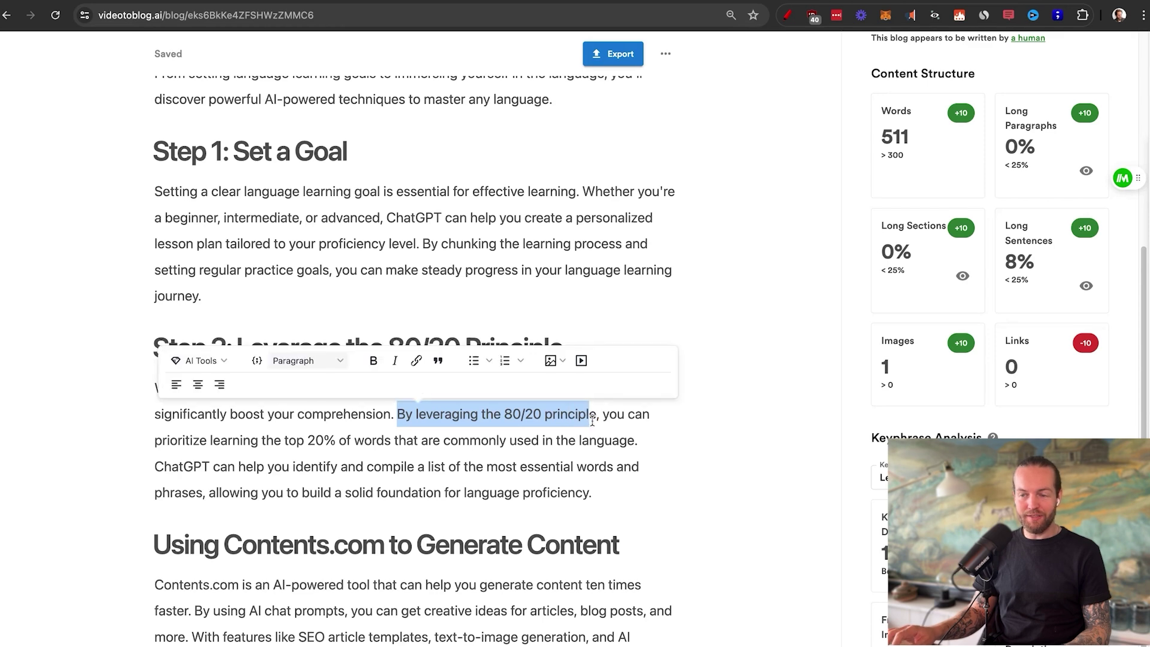
click(416, 360)
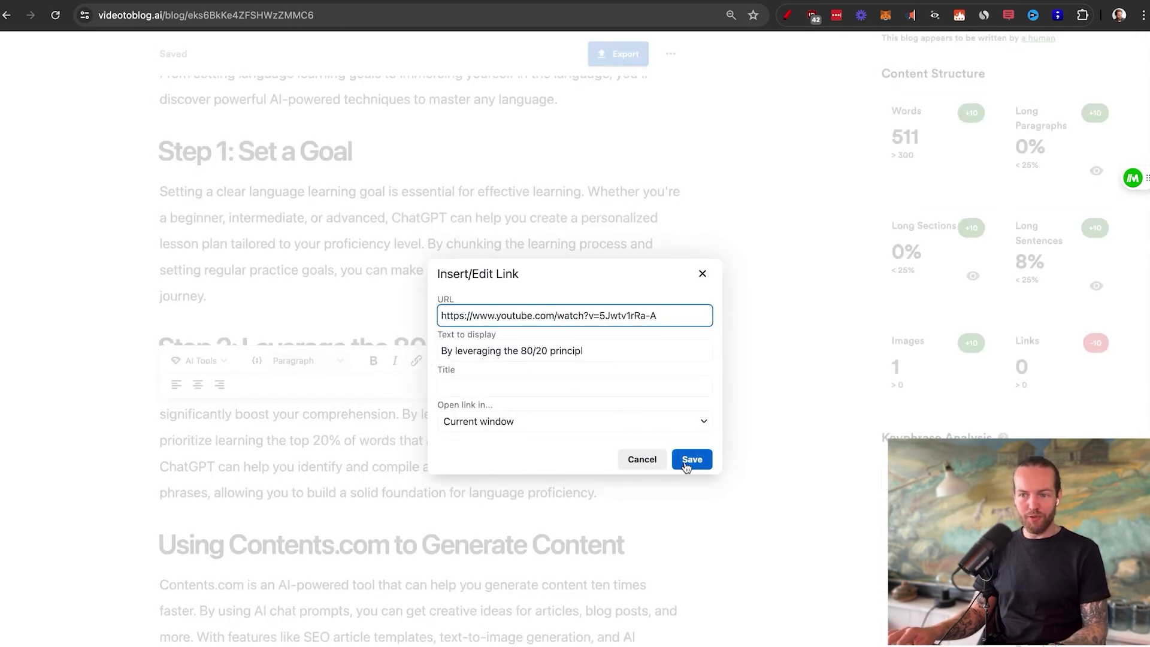
click(669, 422)
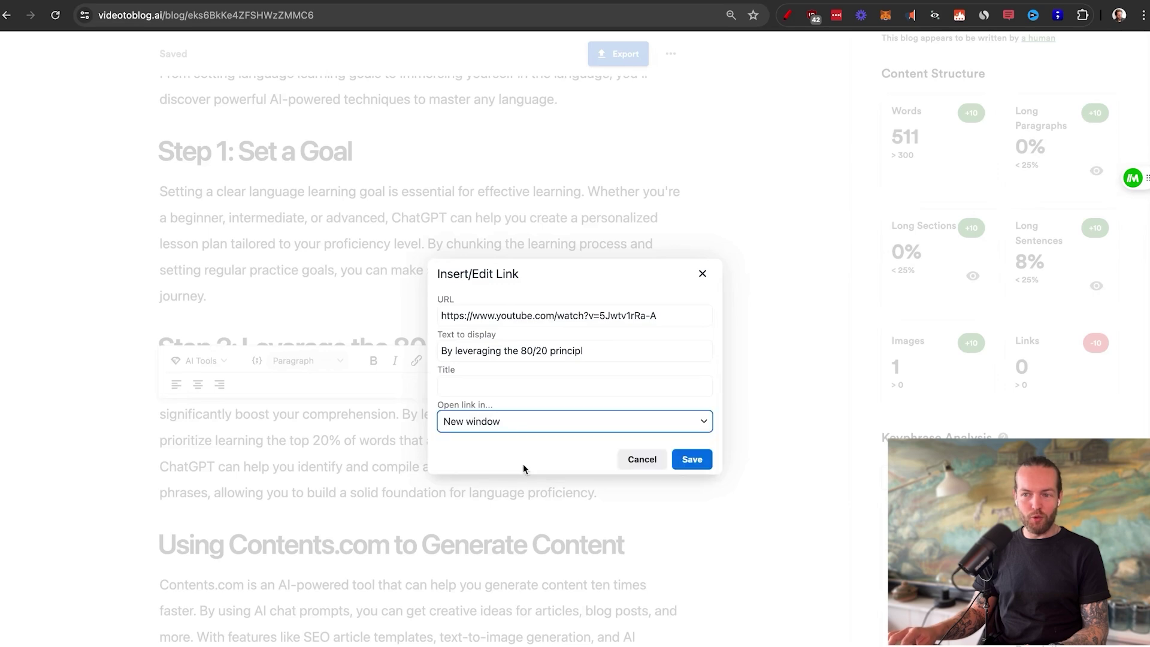
click(689, 465)
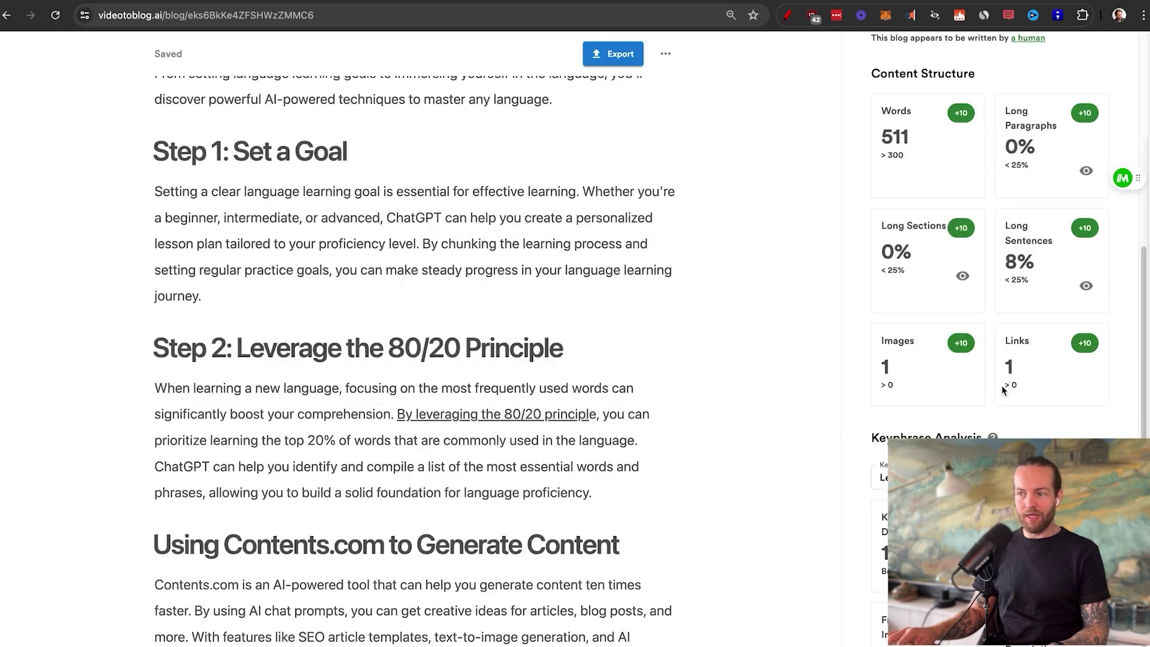
View the blog post's metadata and generate its social media and email promotions.
scroll(1088, 376, up, 4)
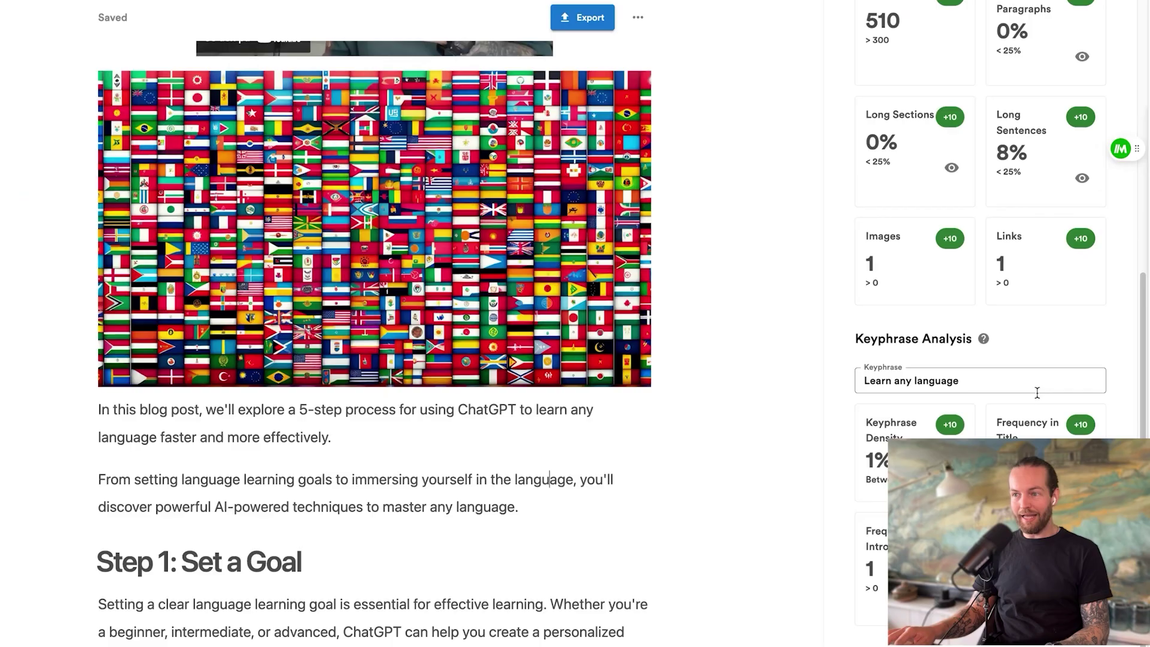
scroll(1034, 390, up, 5)
click(931, 127)
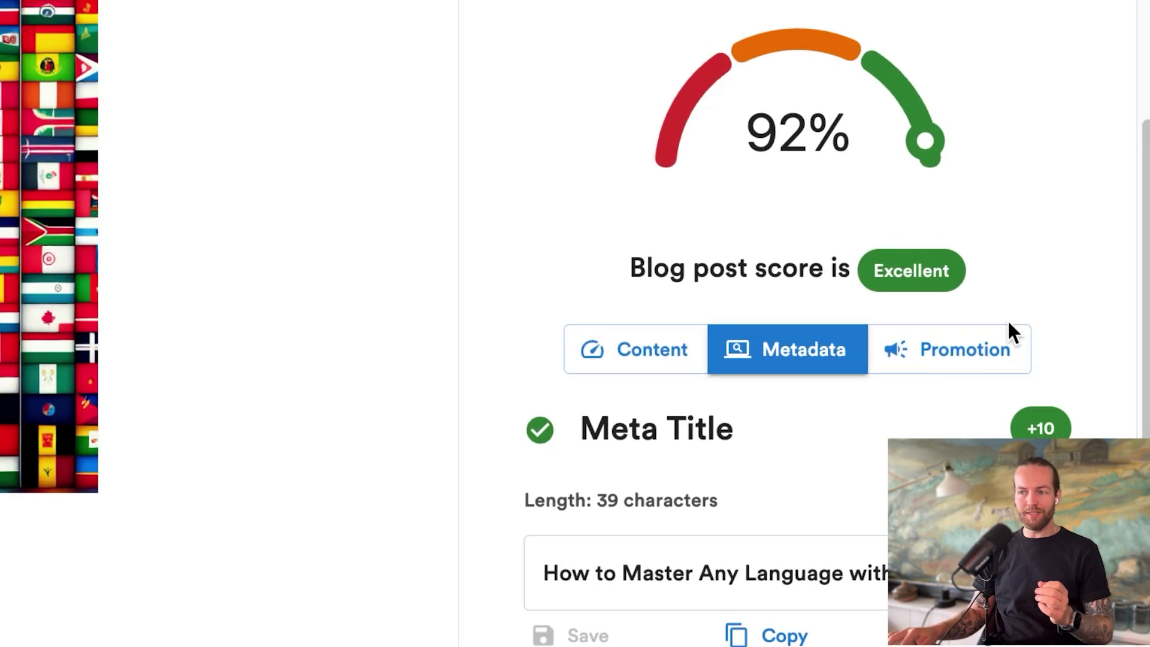
click(946, 329)
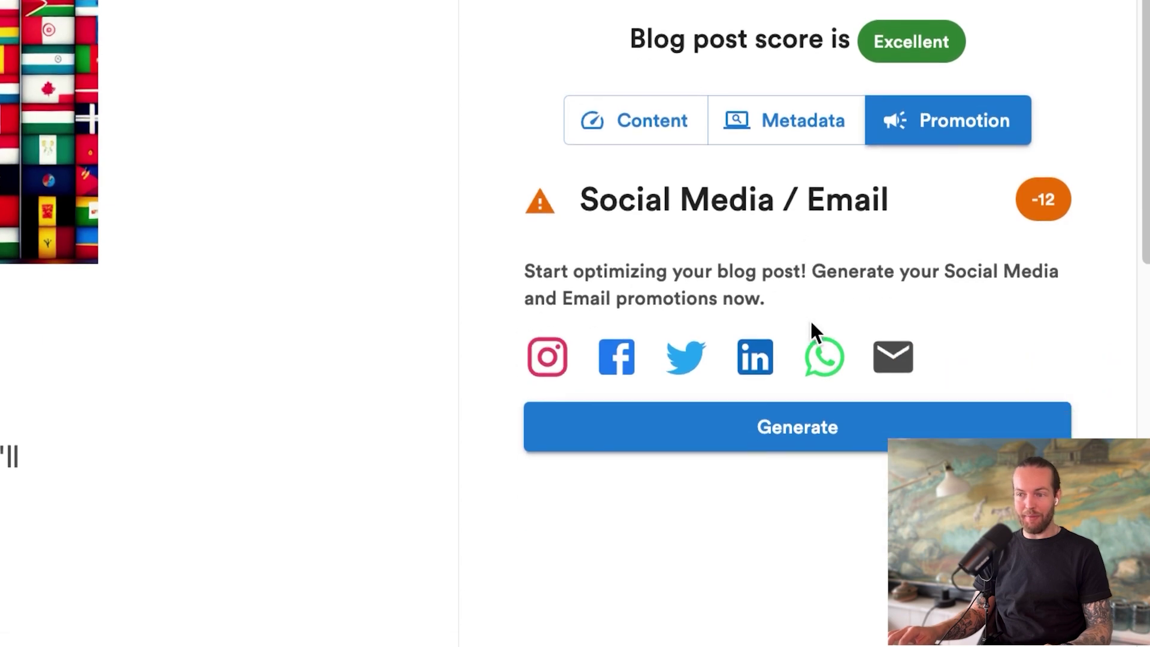
click(805, 334)
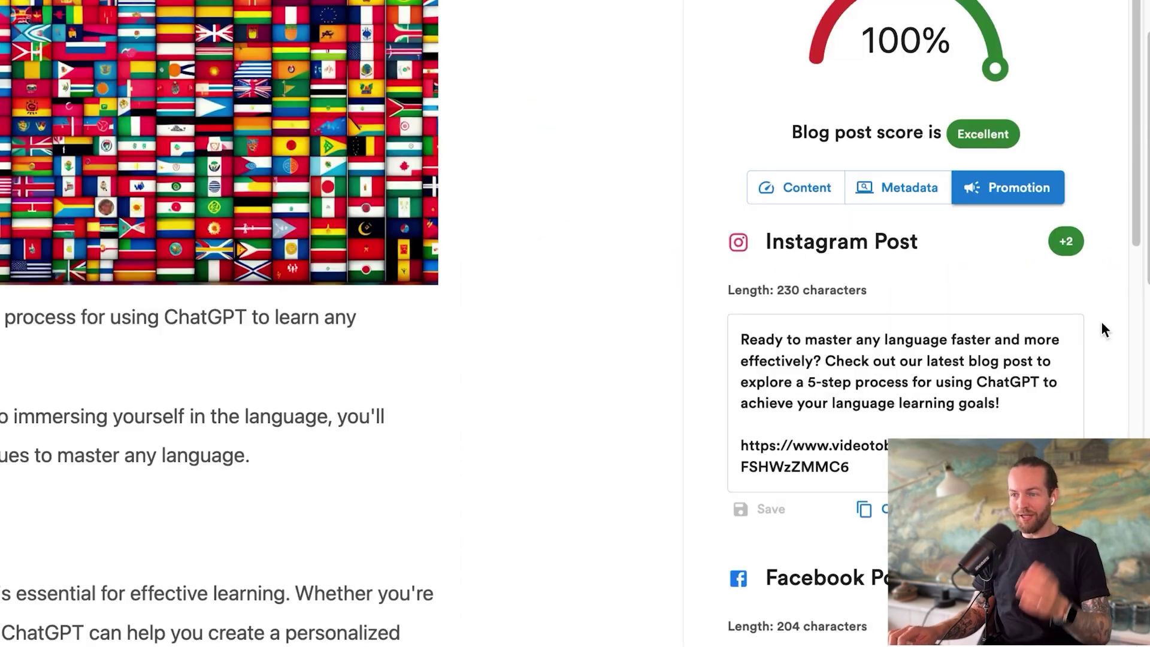
Read through the generated Instagram, Facebook, Twitter, LinkedIn, WhatsApp and email promotions, the blog post score, and the article text.
scroll(1100, 321, down, 7)
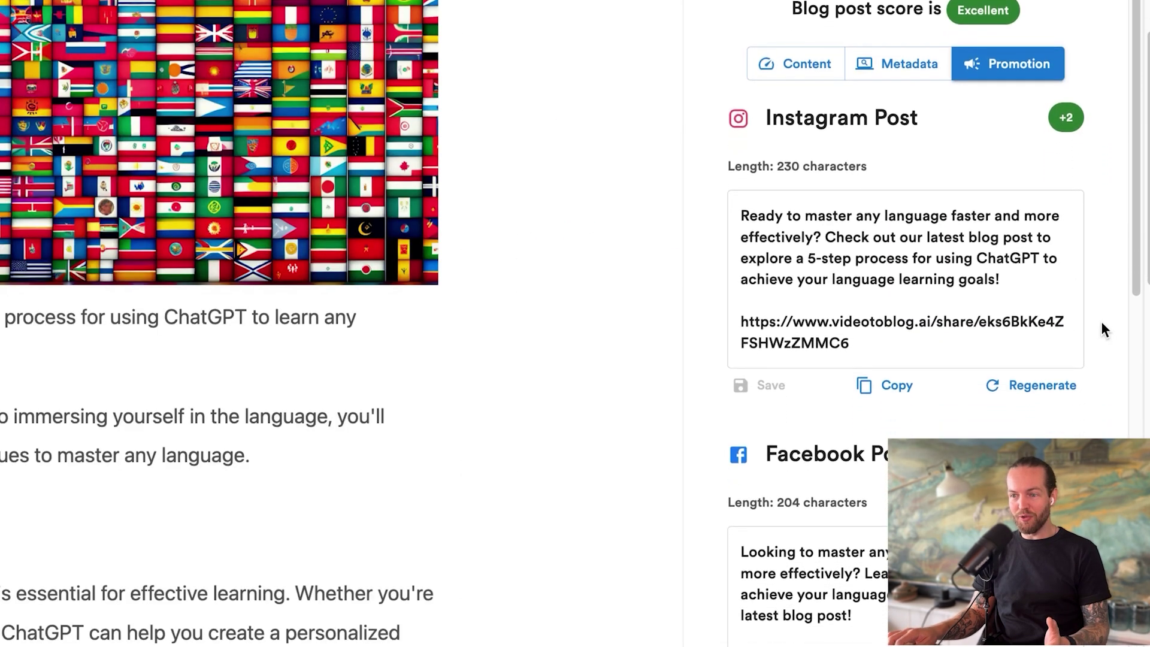
scroll(1100, 321, down, 10)
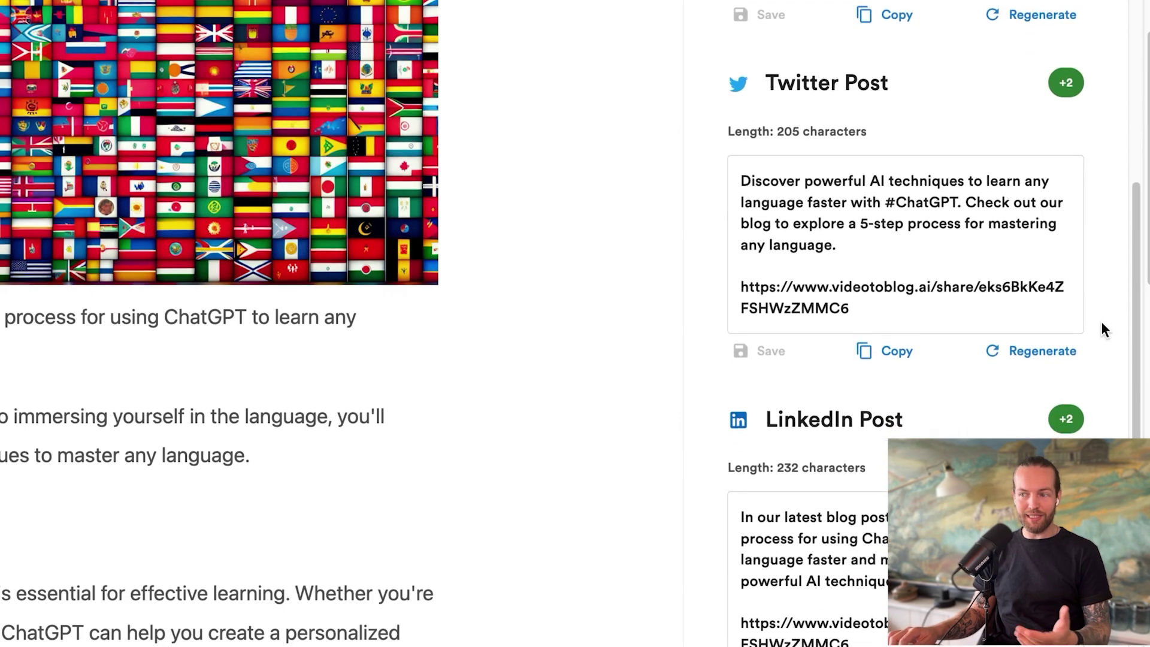
scroll(1101, 323, down, 8)
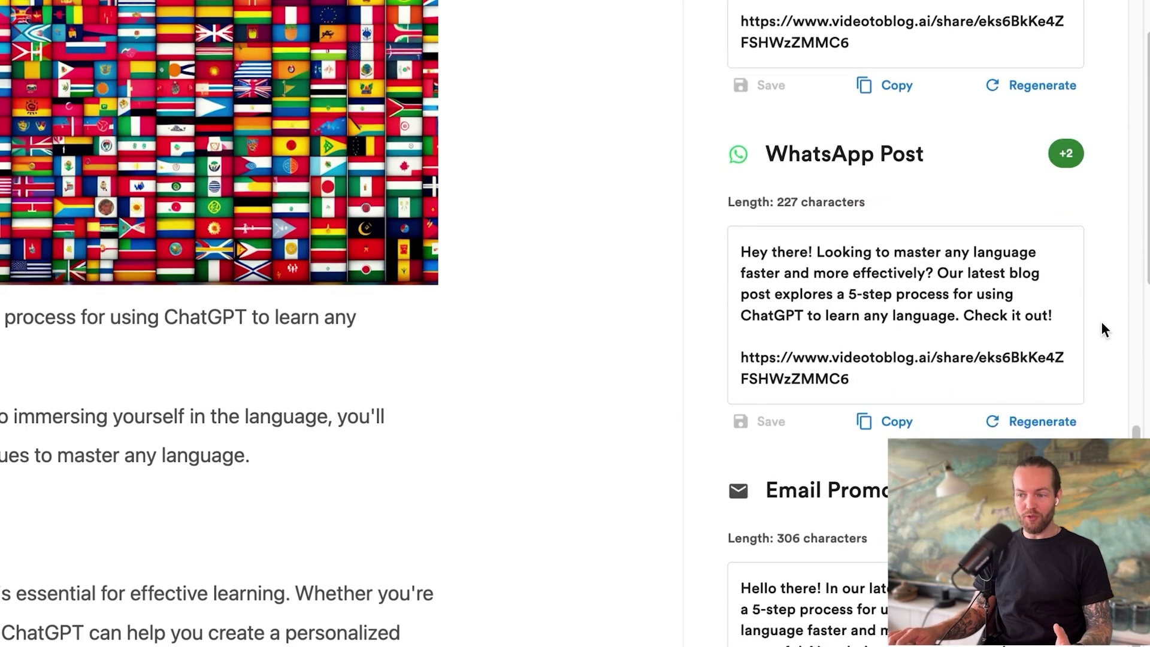
scroll(1105, 321, up, 18)
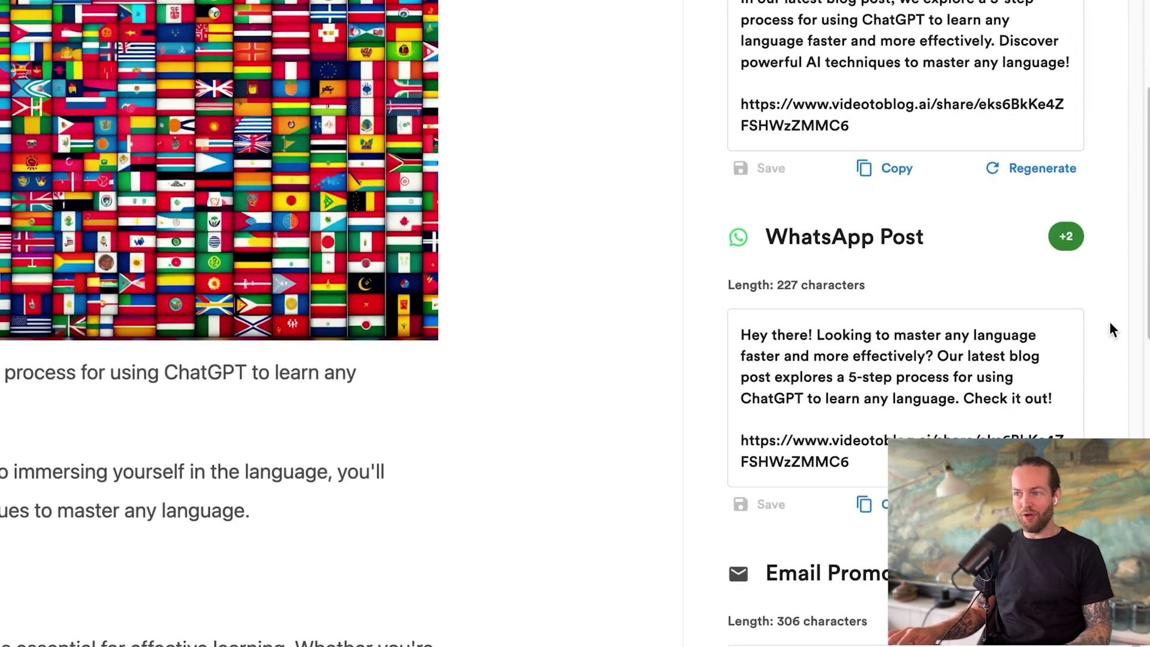
scroll(1130, 269, up, 6)
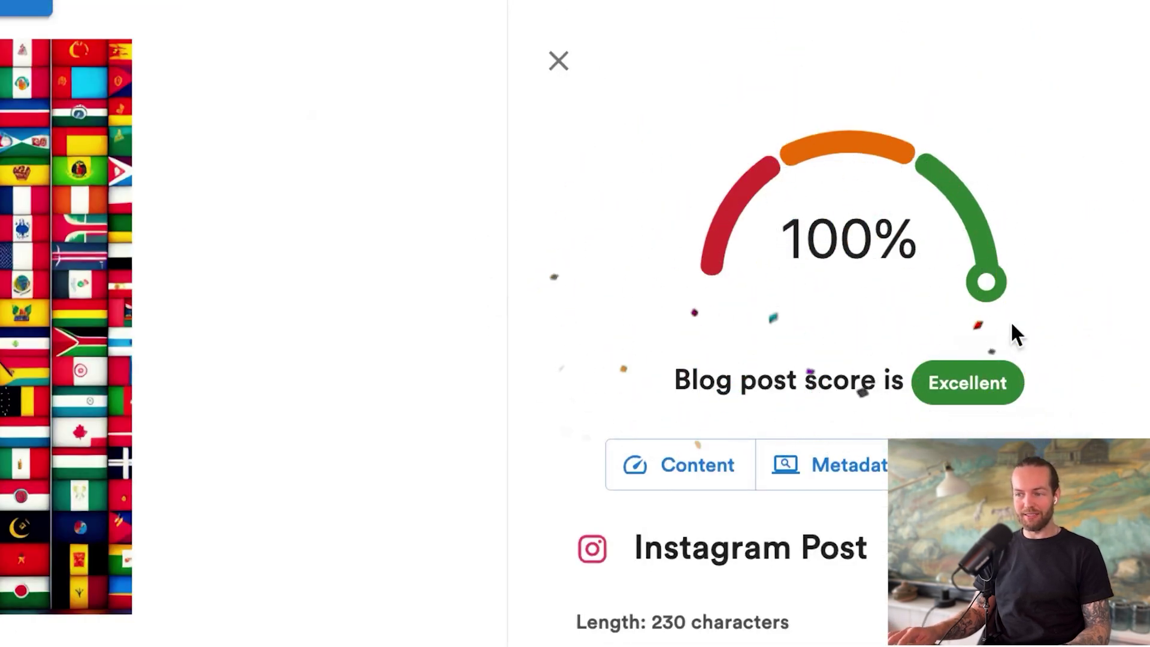
scroll(1116, 357, down, 6)
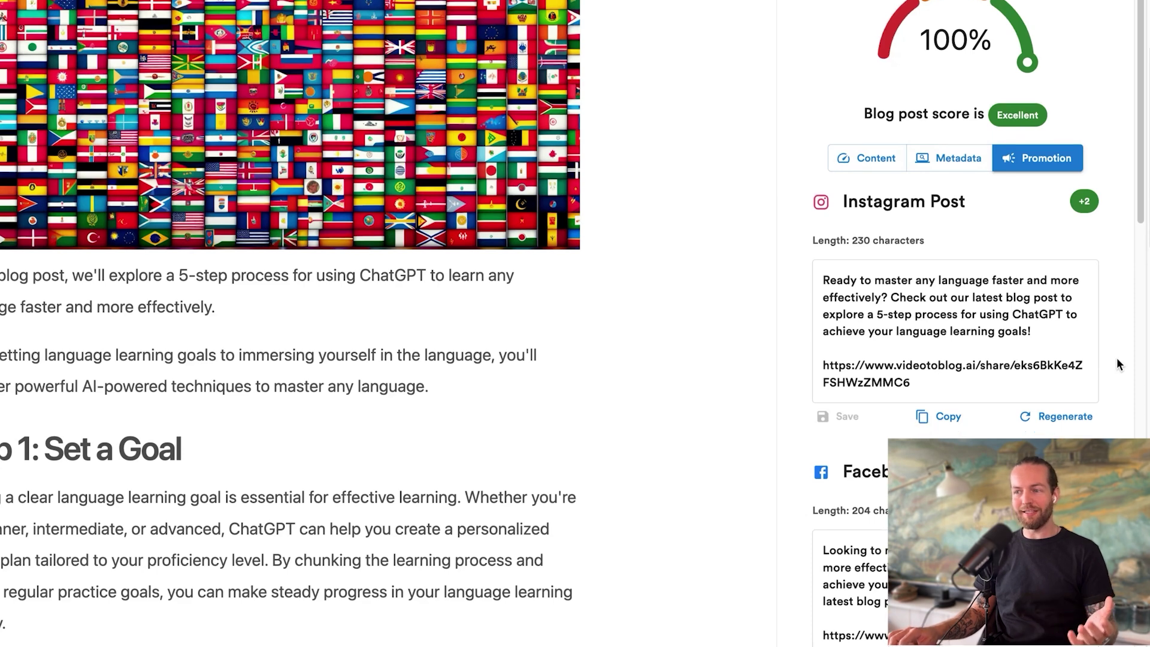
scroll(1117, 362, down, 4)
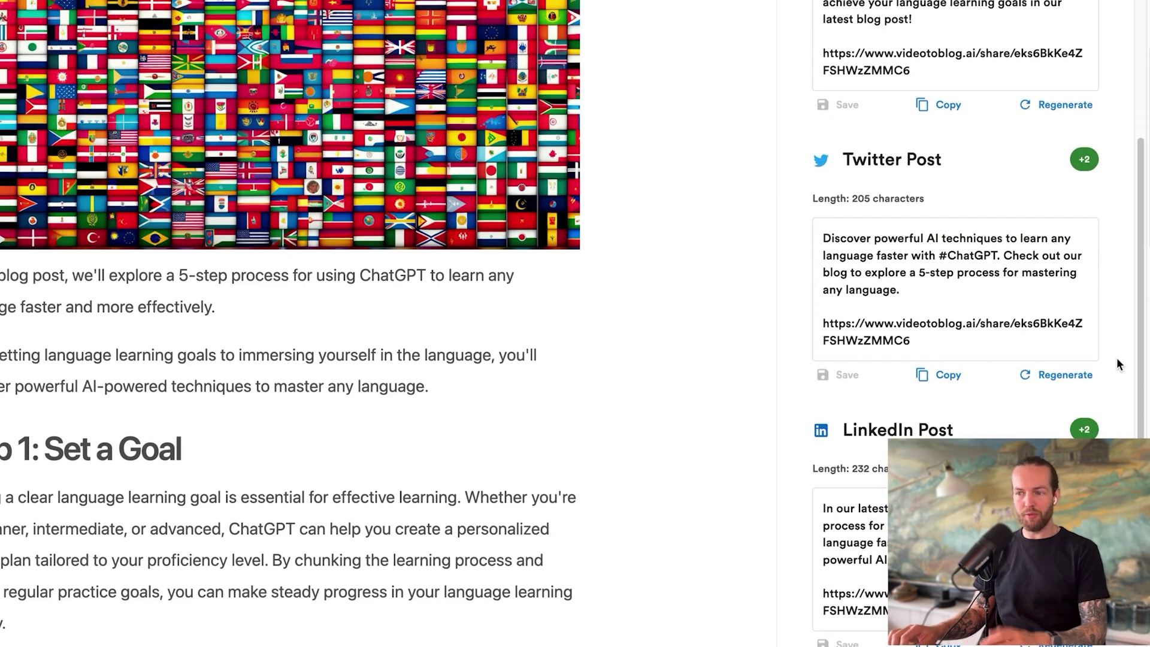
scroll(1116, 358, down, 2)
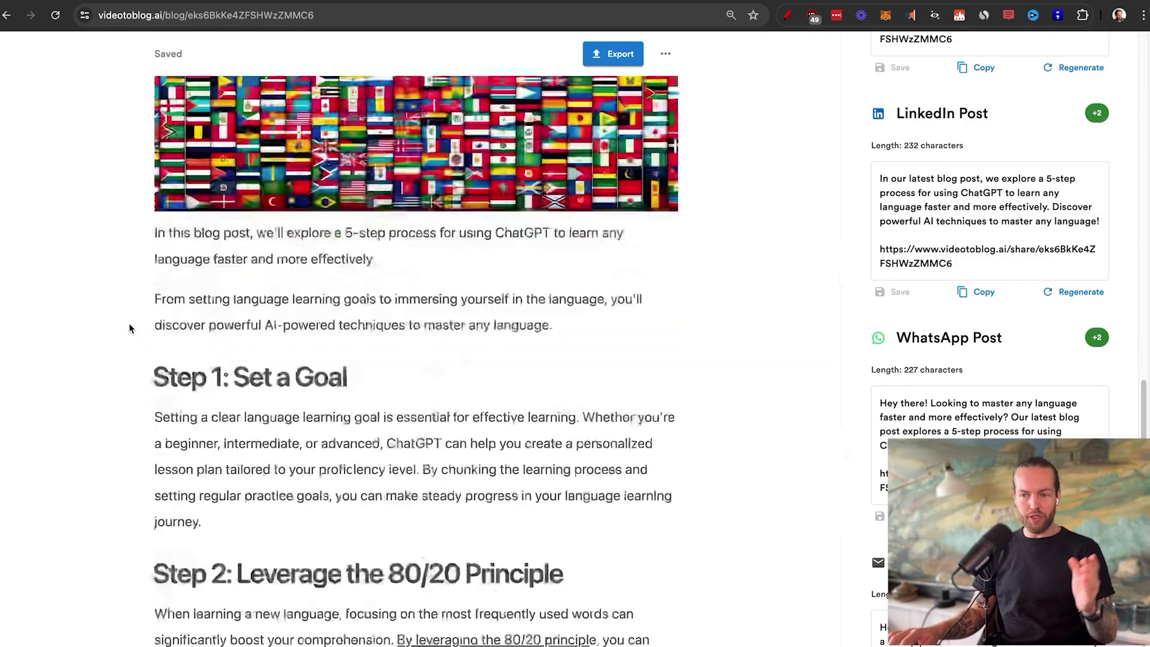
scroll(128, 328, down, 4)
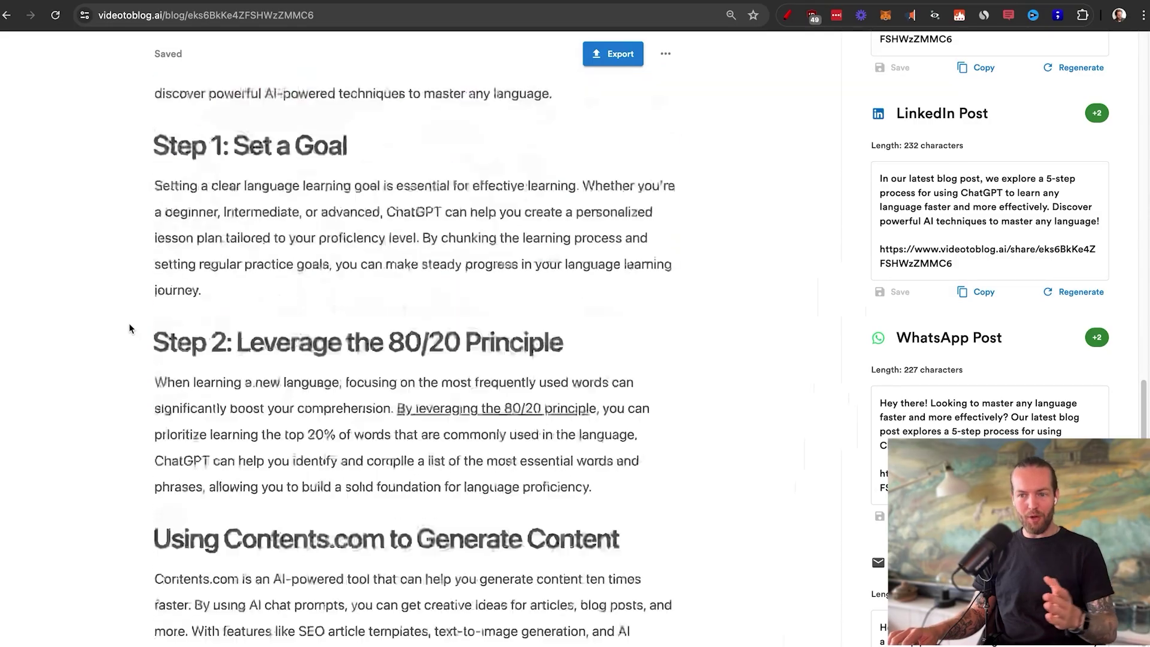
scroll(130, 328, down, 20)
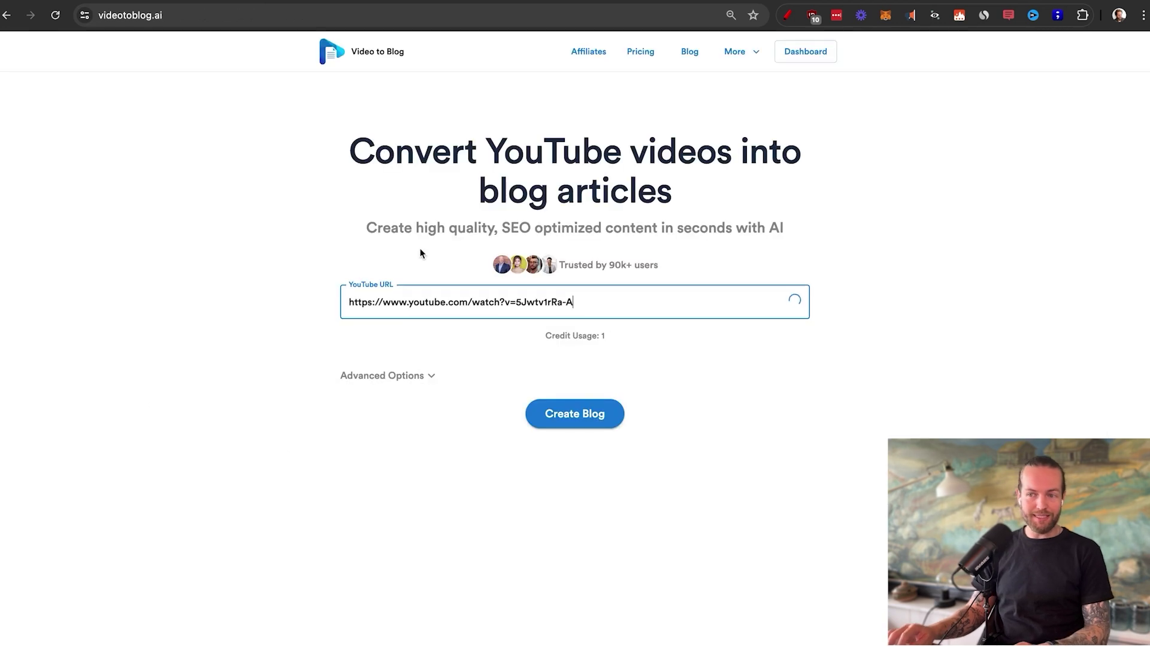
Expand the advanced options for converting the YouTube video and view the available article lengths.
click(432, 379)
scroll(584, 491, down, 3)
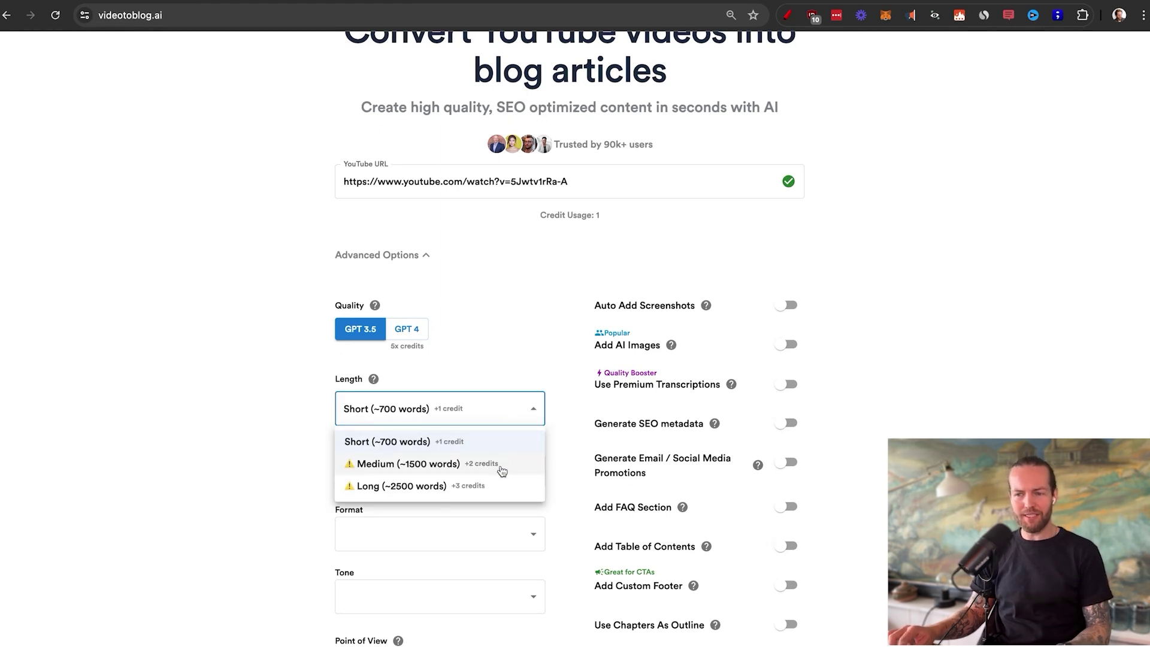
mouse_move(453, 470)
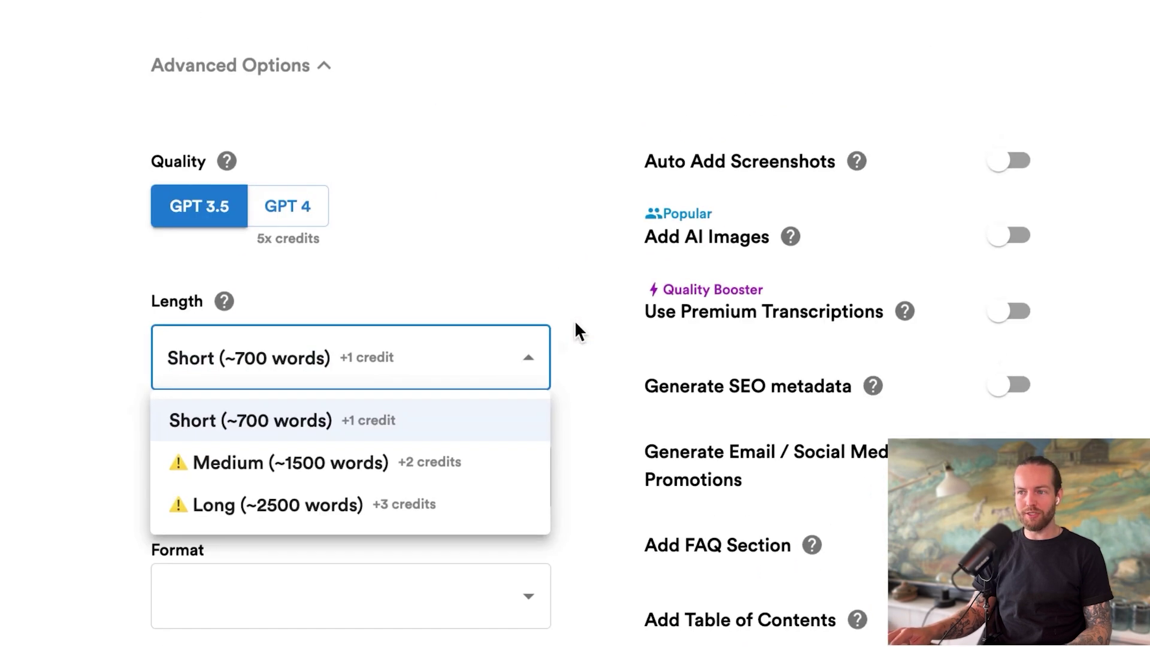
click(575, 323)
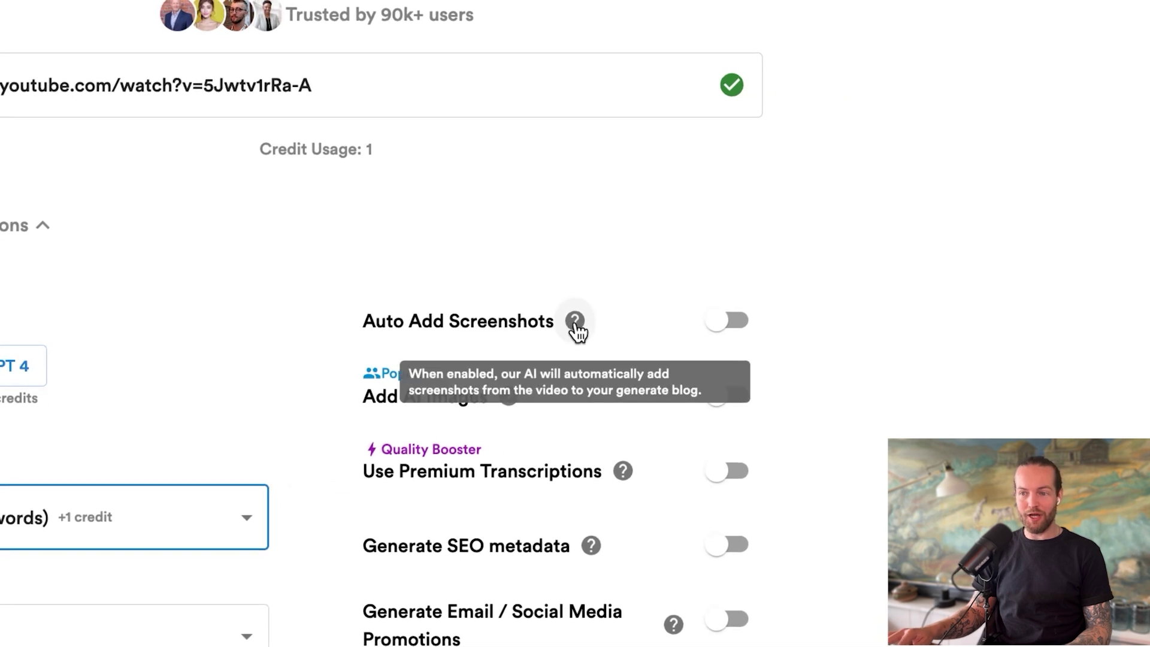
Enable automatically added screenshots and keep the number of screenshots at Auto.
click(727, 320)
click(695, 387)
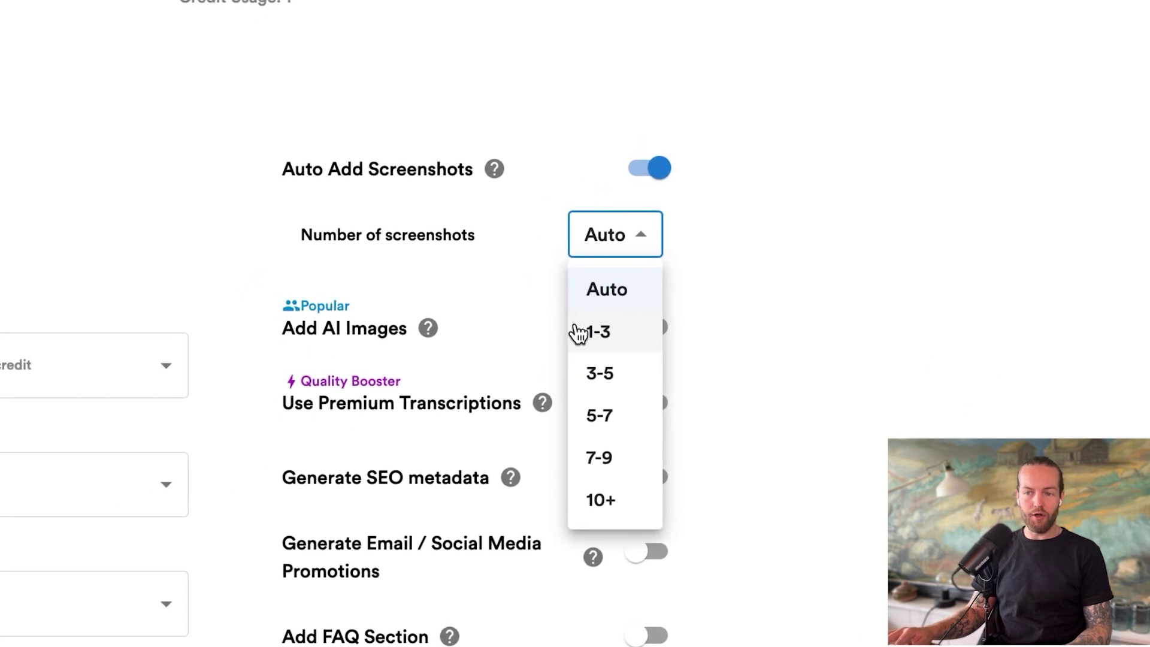
click(470, 337)
Enable AI images for the blog and set the number of images to 3.
click(647, 329)
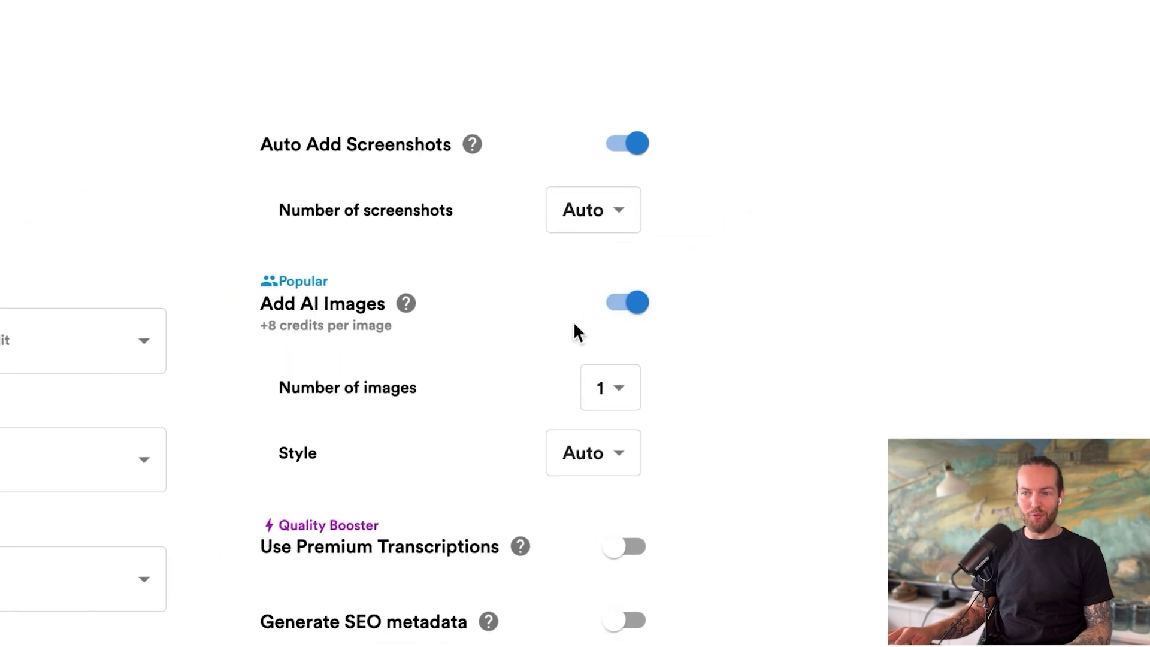
click(596, 387)
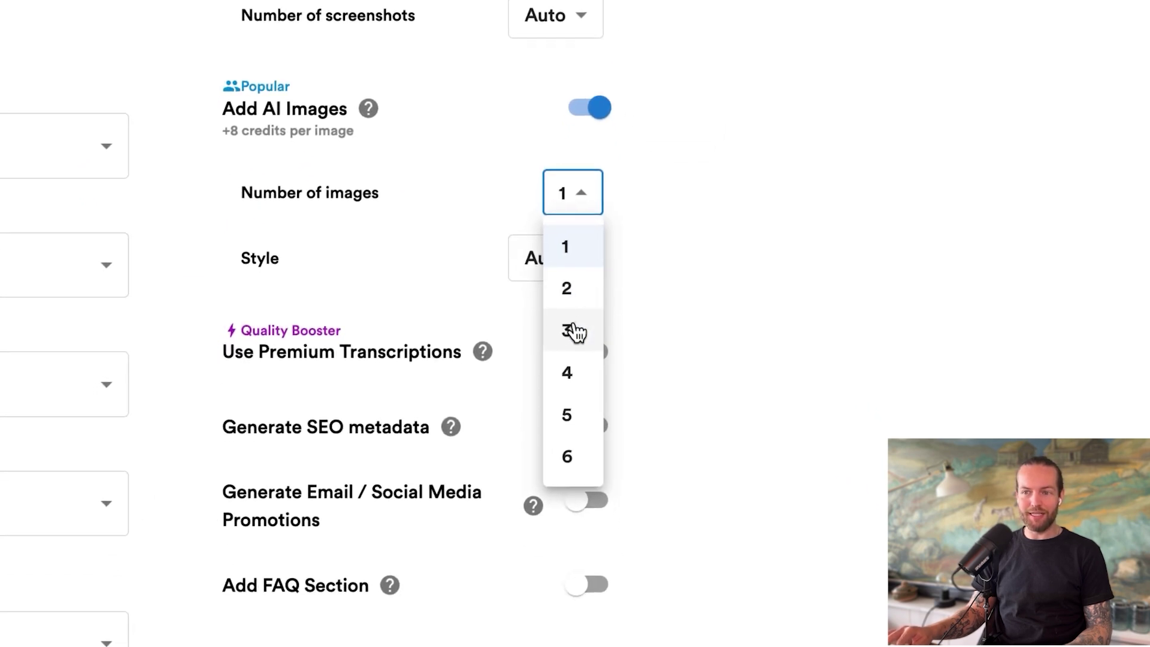
click(573, 331)
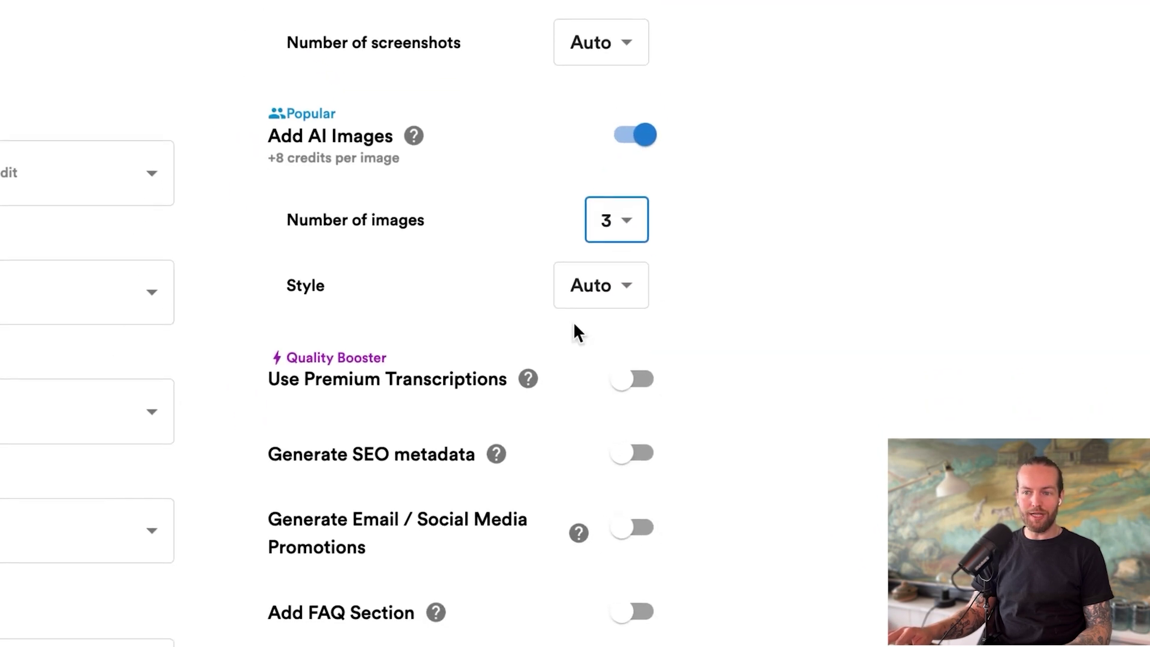
mouse_move(528, 381)
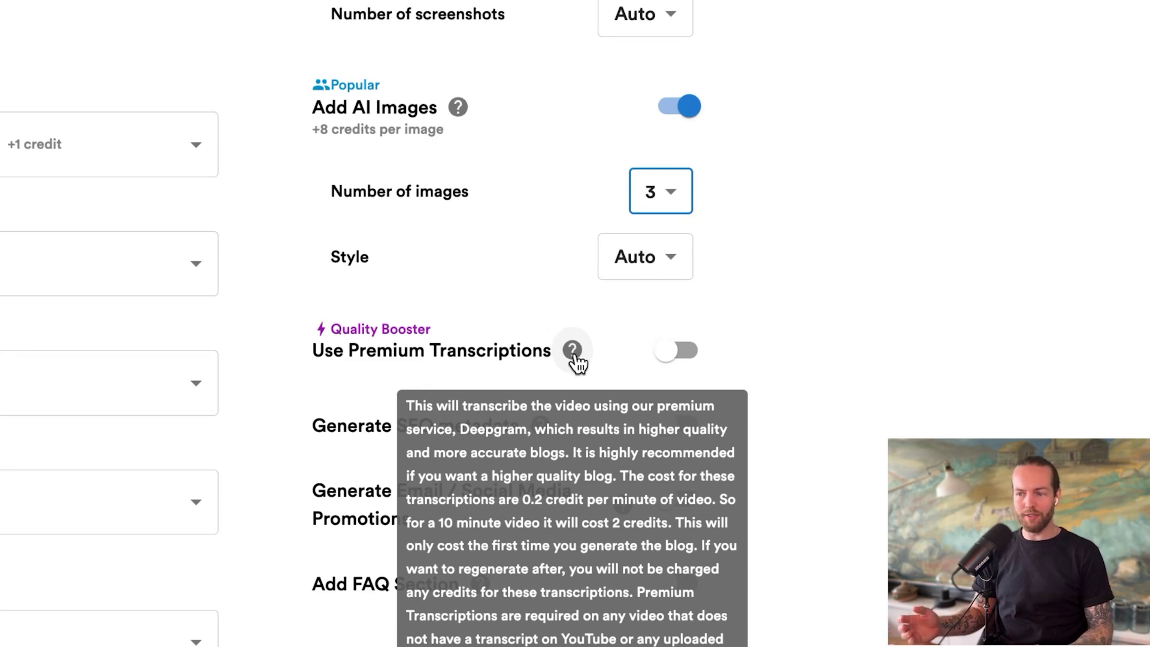
Enable premium transcriptions, SEO metadata, email and social media promotions, an FAQ section and a table of contents for the blog.
click(667, 352)
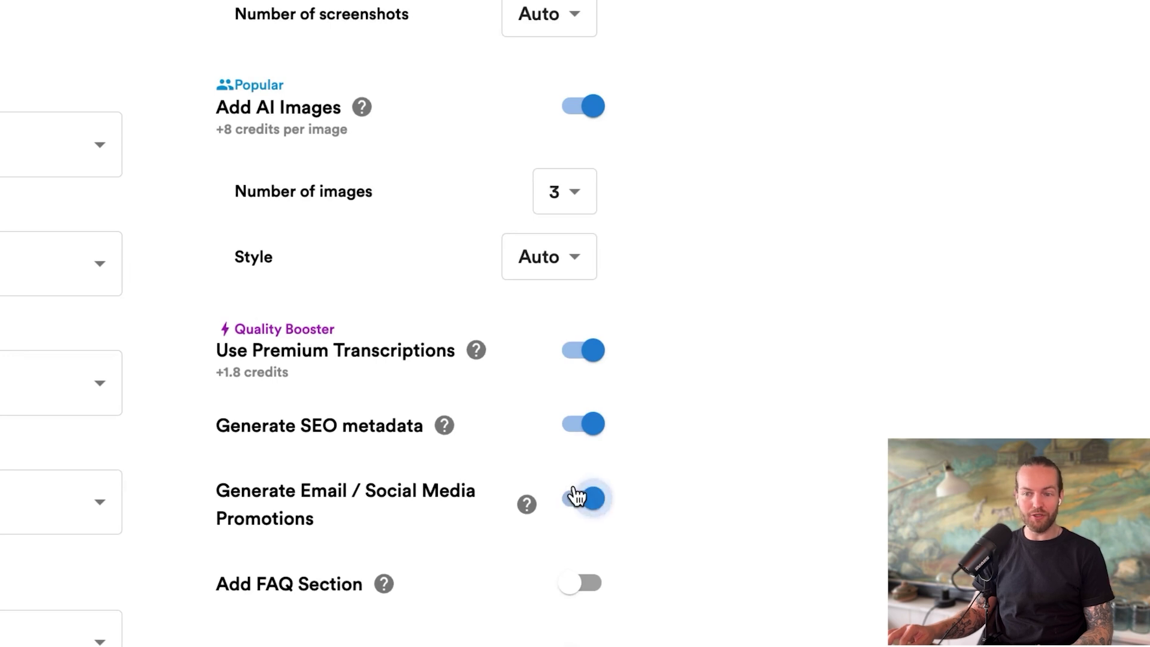
scroll(573, 526, down, 4)
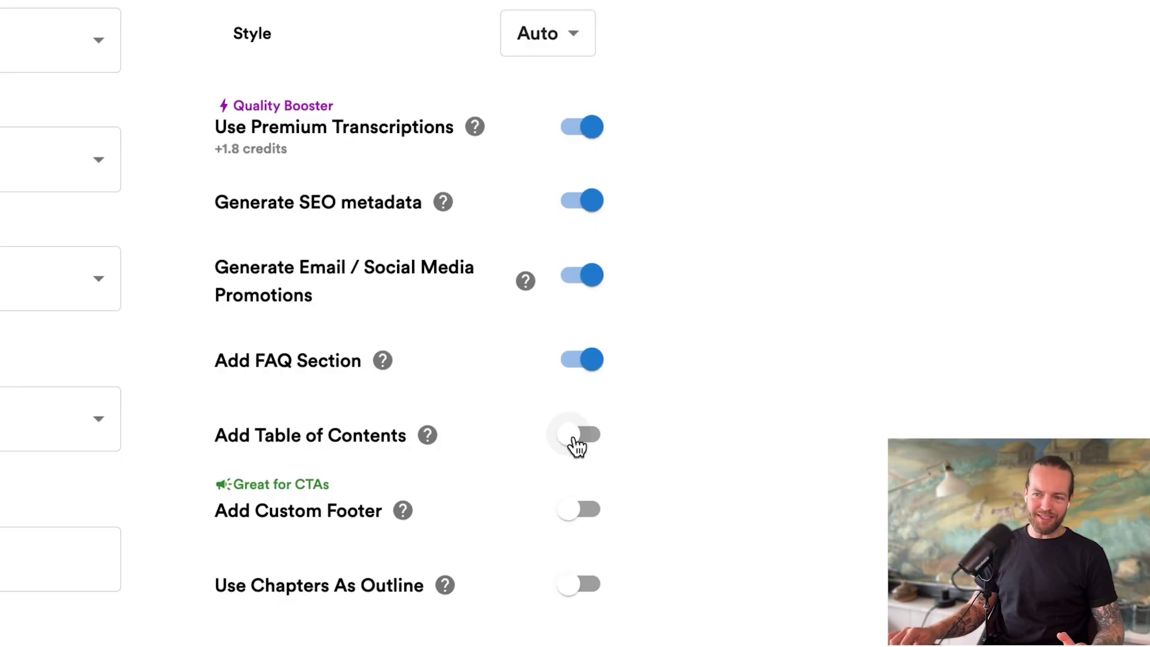
scroll(572, 444, down, 2)
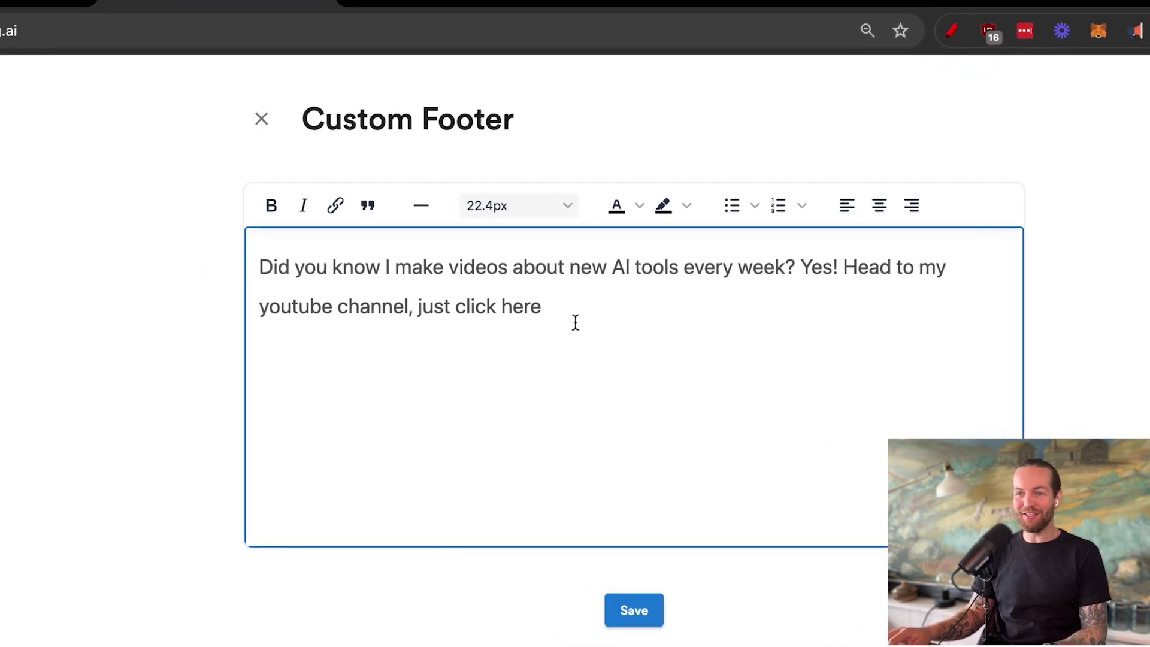
drag(575, 322, 484, 326)
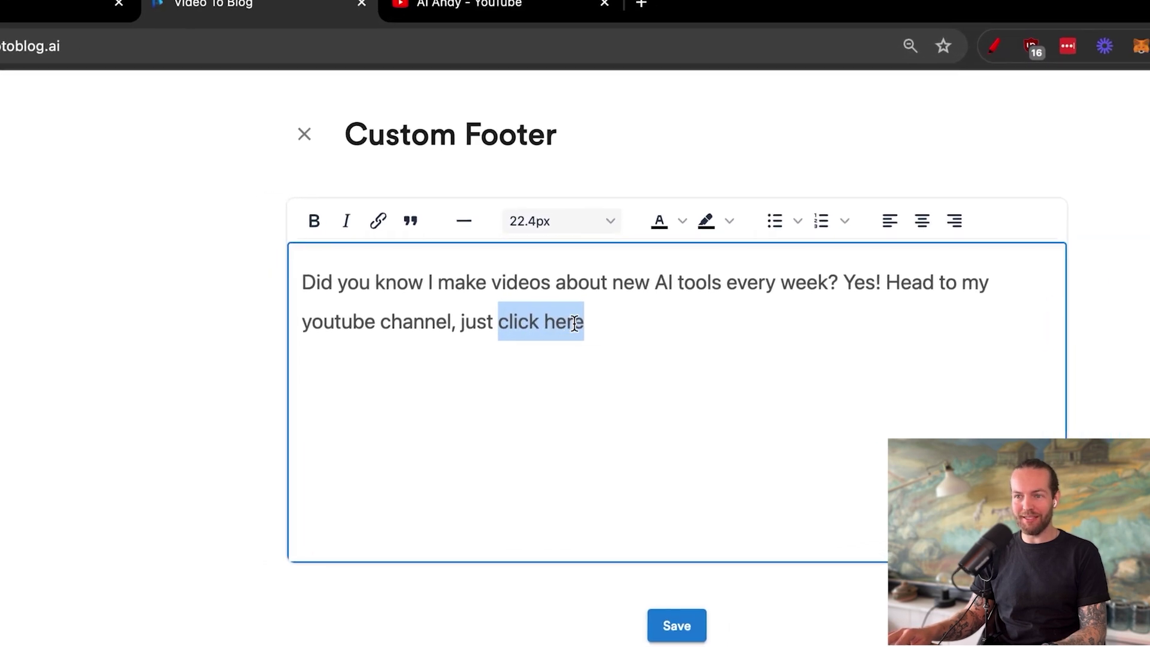
key(ctrl+k)
text(https://www.youtube.com/watch?v=5Jwtv1rRa-A)
click(497, 282)
click(494, 346)
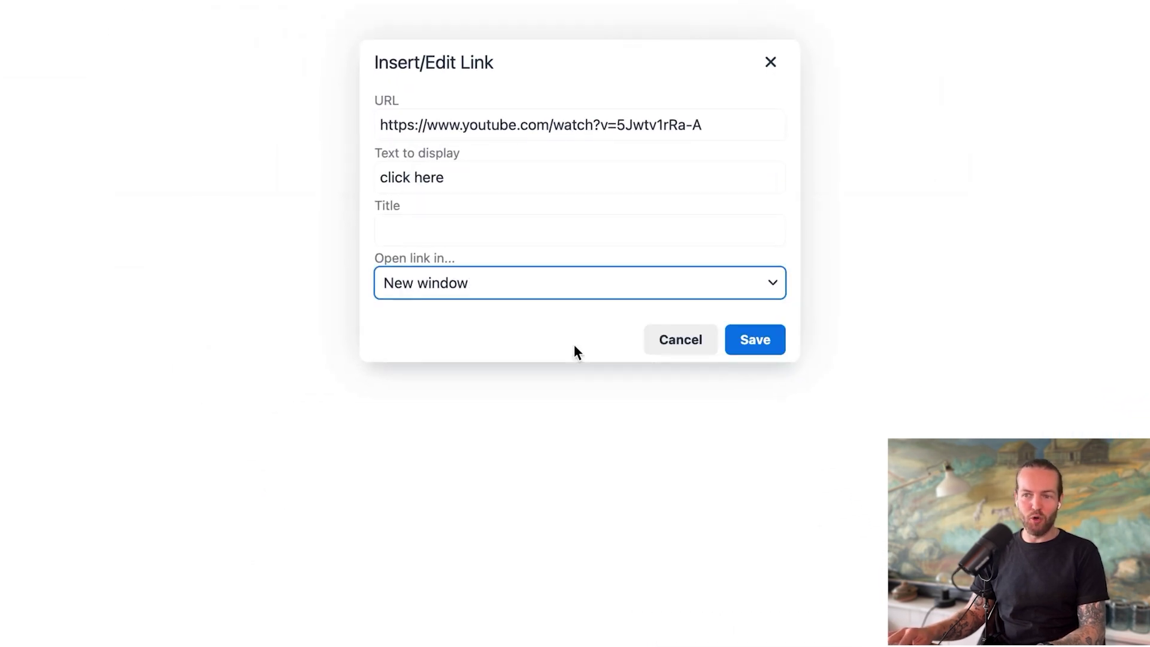
click(576, 341)
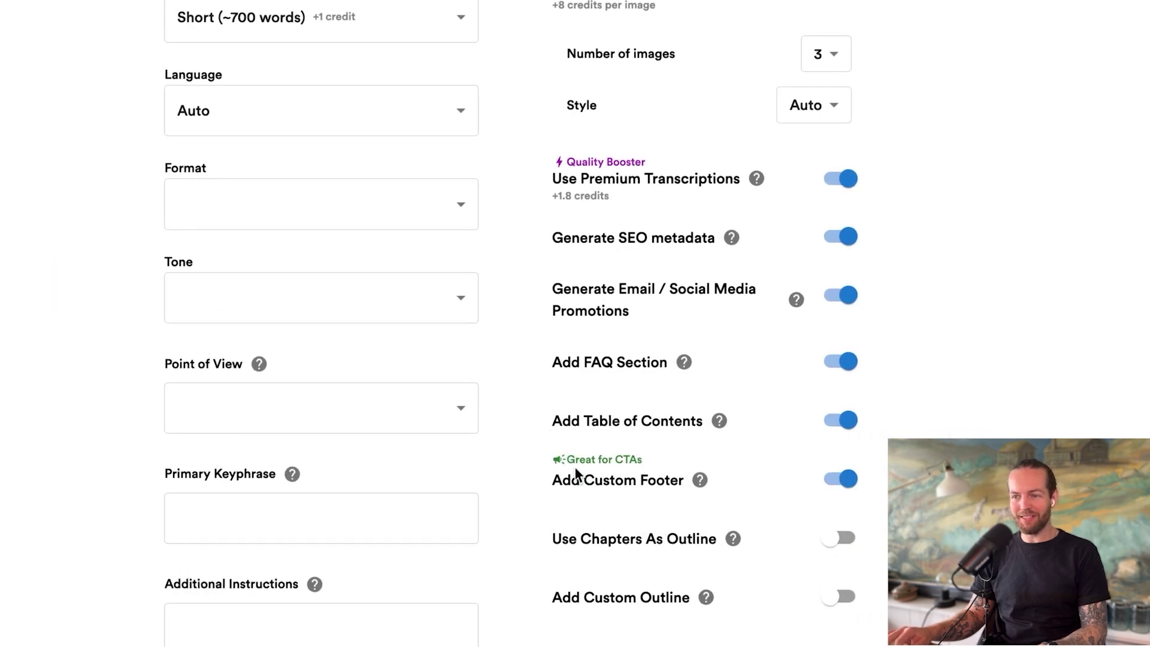
Try adding a custom outline section, and use the video's chapters as the outline instead.
scroll(680, 541, down, 3)
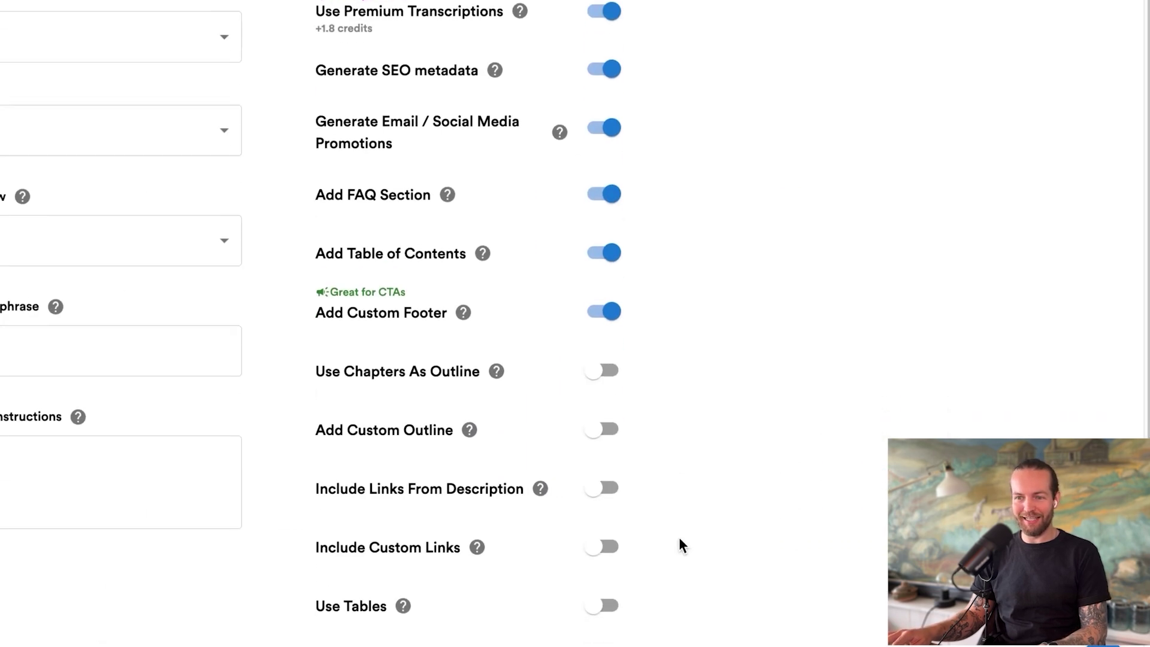
mouse_move(734, 540)
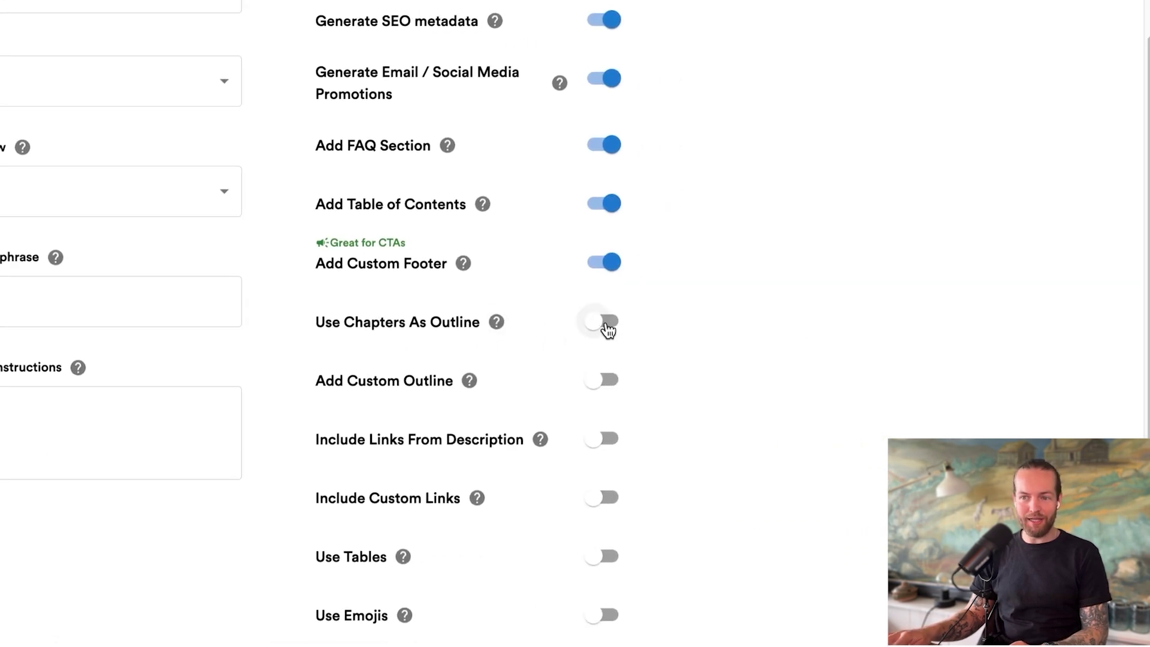
click(608, 329)
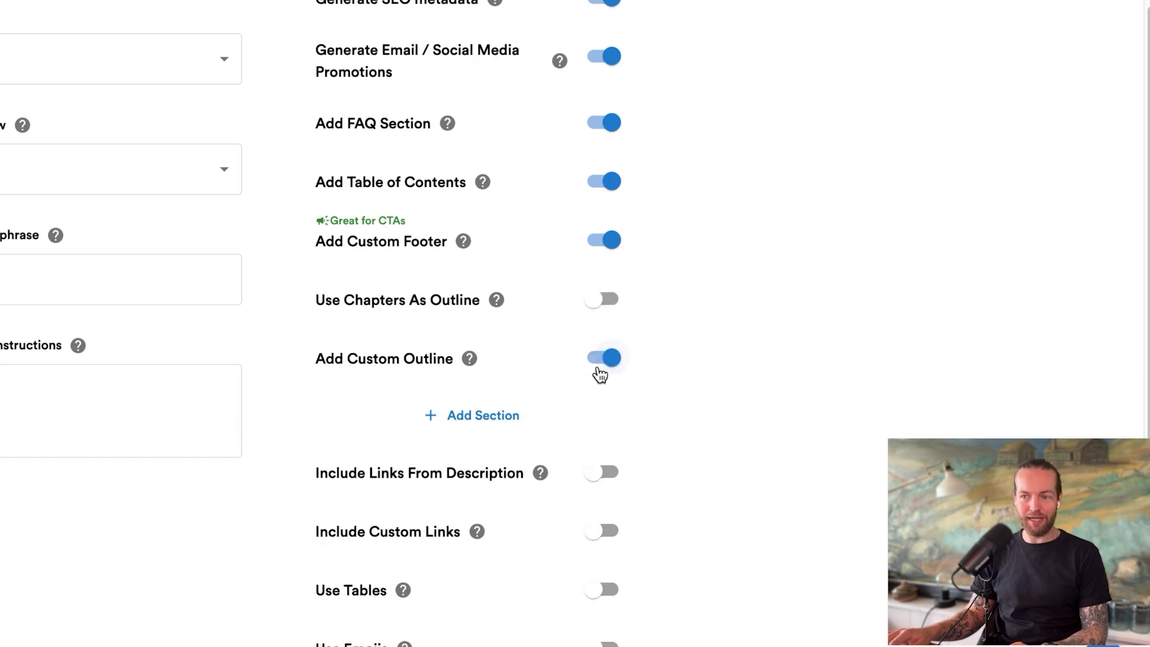
click(476, 415)
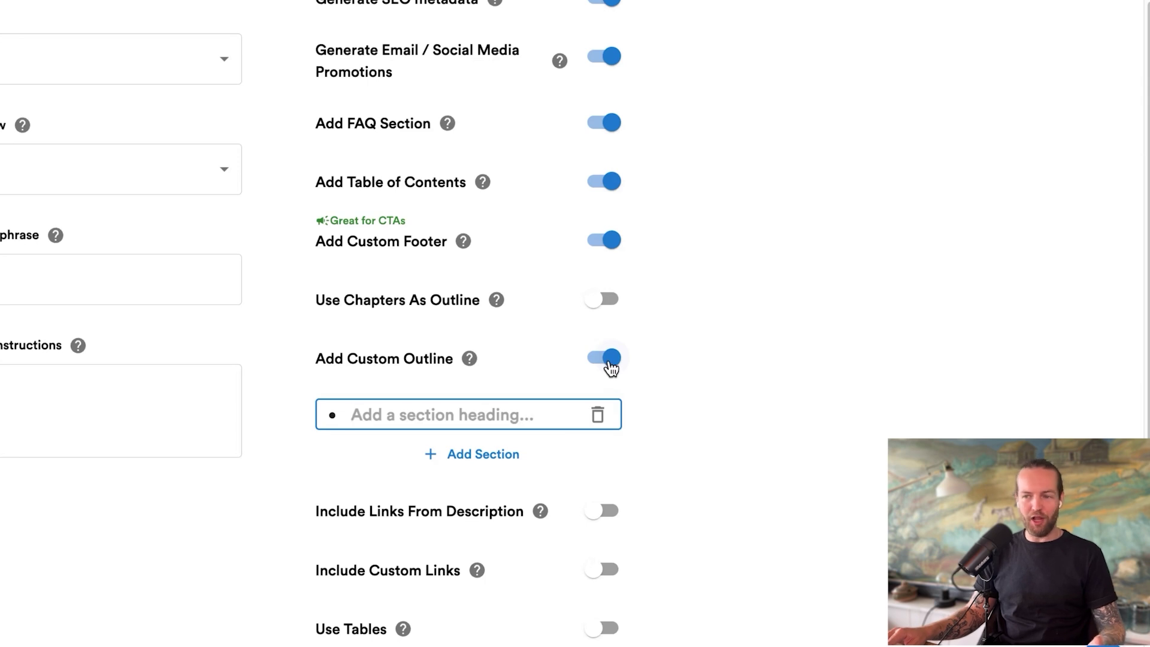
click(602, 301)
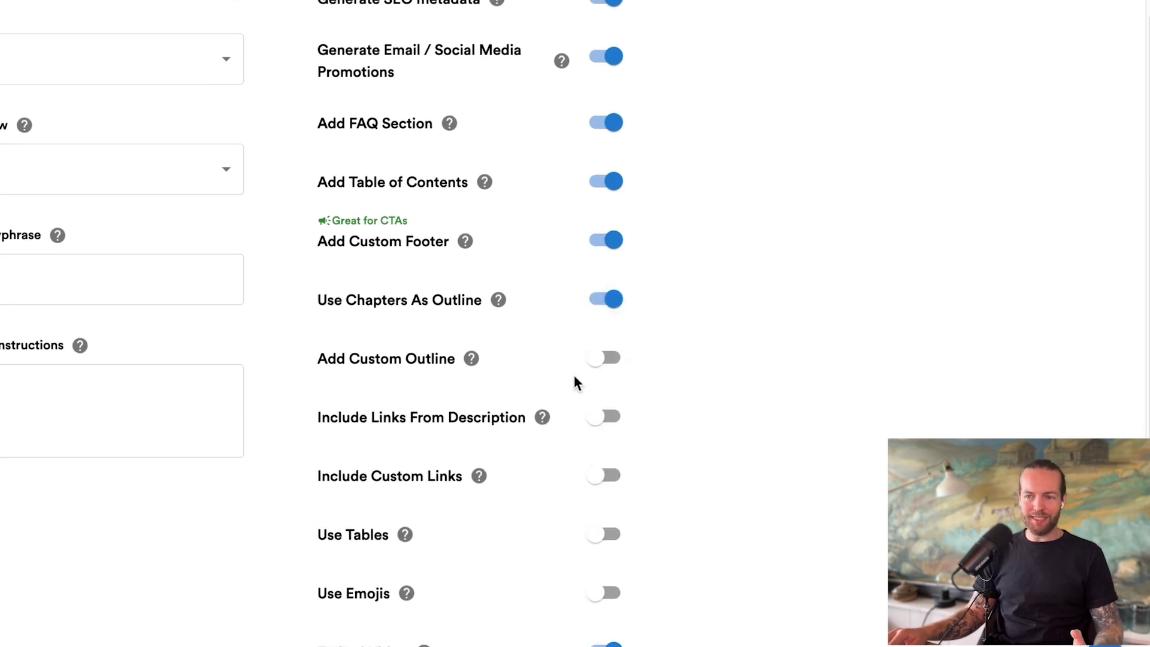
Enable links from the description, tables, emojis and hidden attribution for the blog.
click(615, 416)
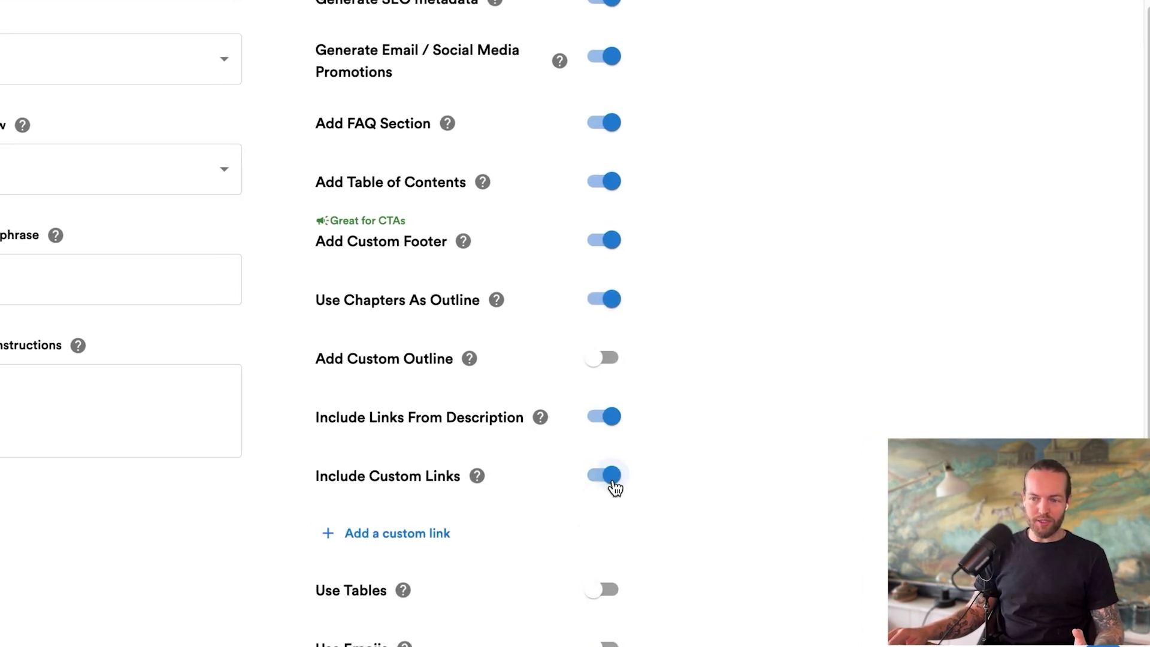
click(614, 488)
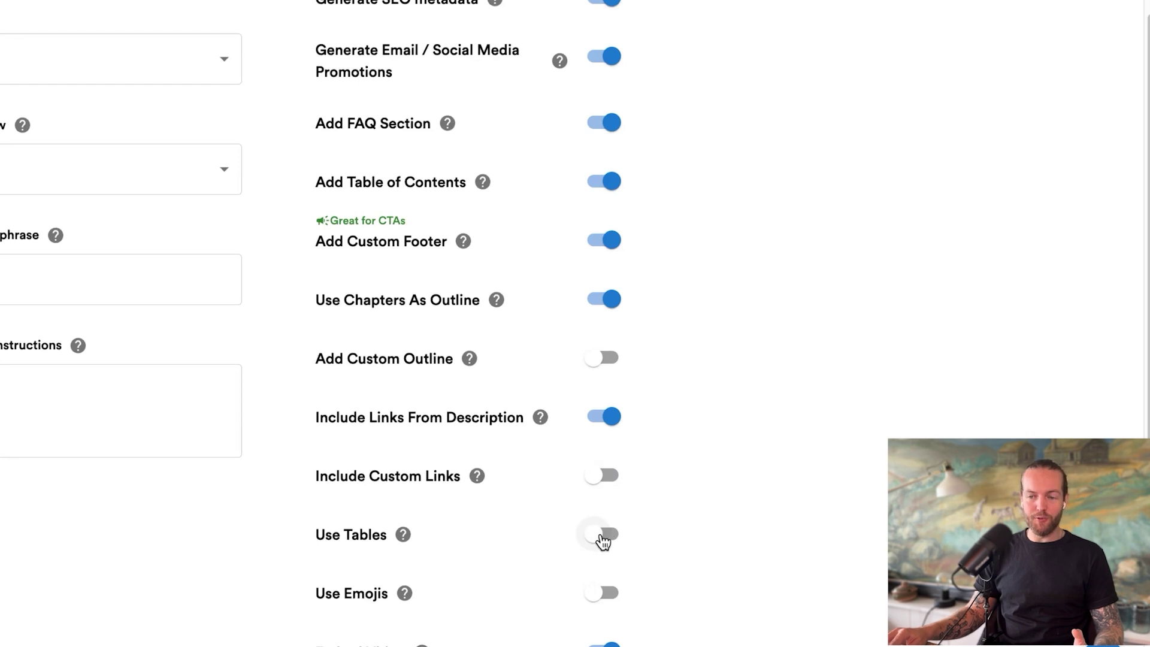
mouse_move(407, 538)
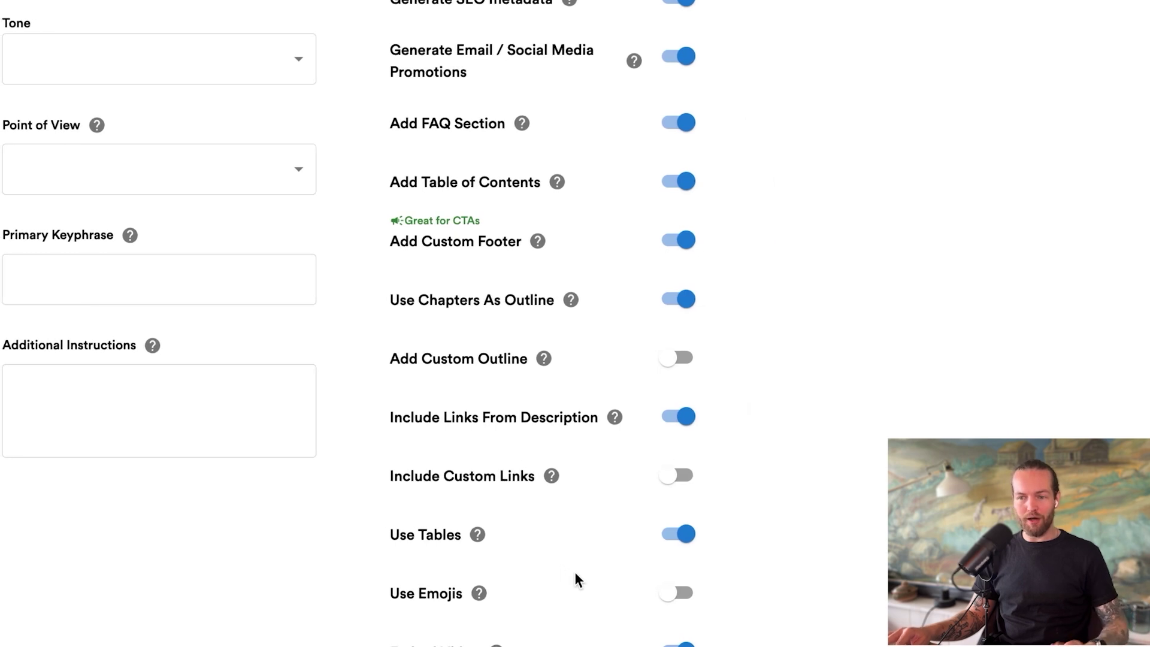
mouse_move(564, 596)
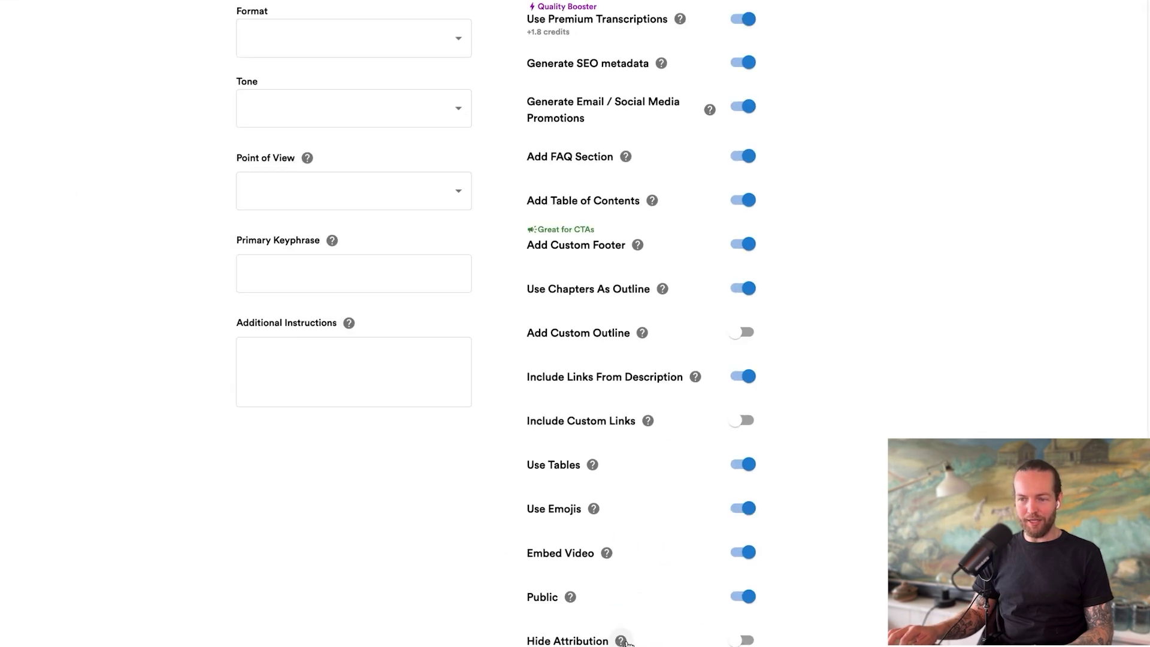
click(742, 640)
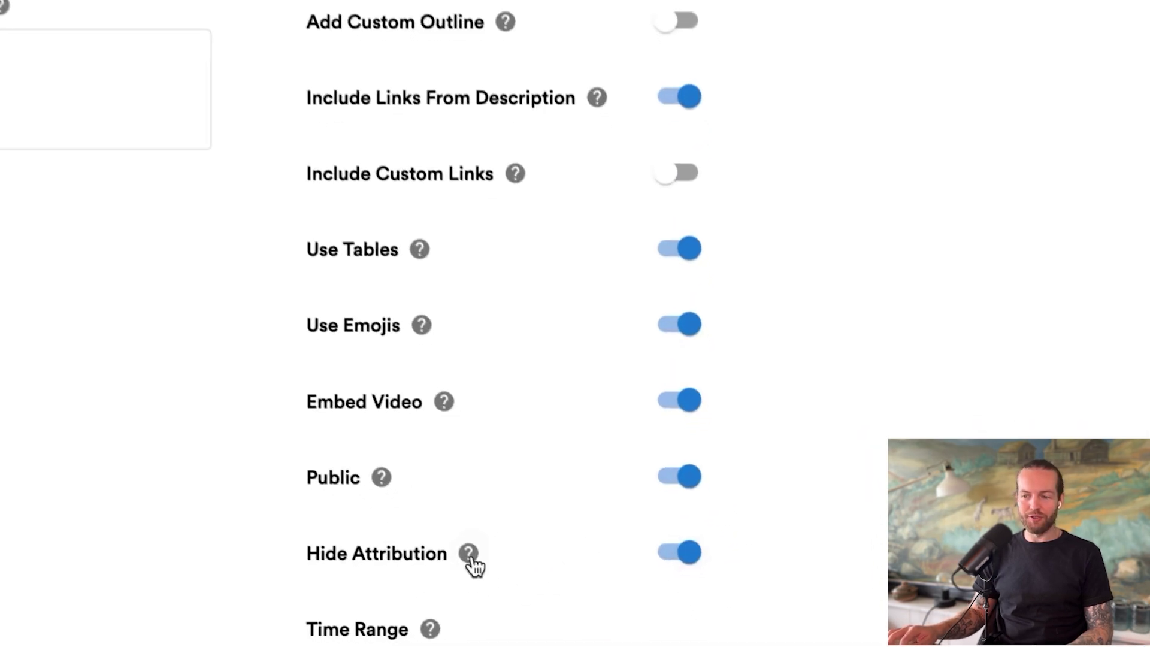
mouse_move(622, 641)
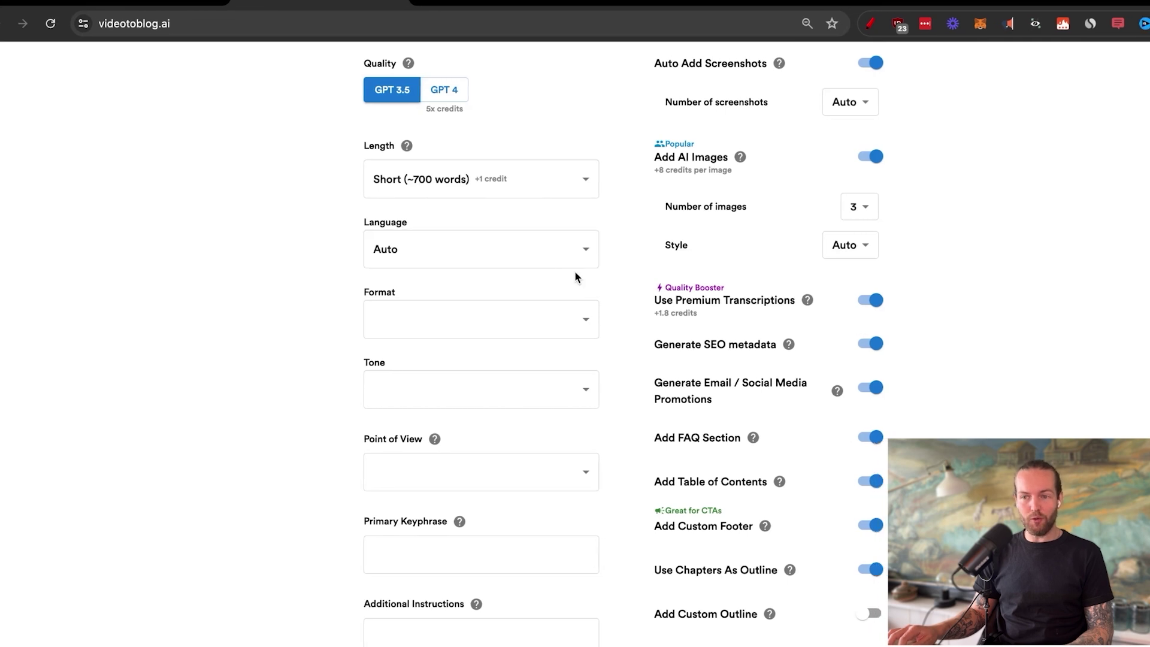
Check the available languages, and set the blog format to Tutorial and the tone to Optimistic.
click(576, 251)
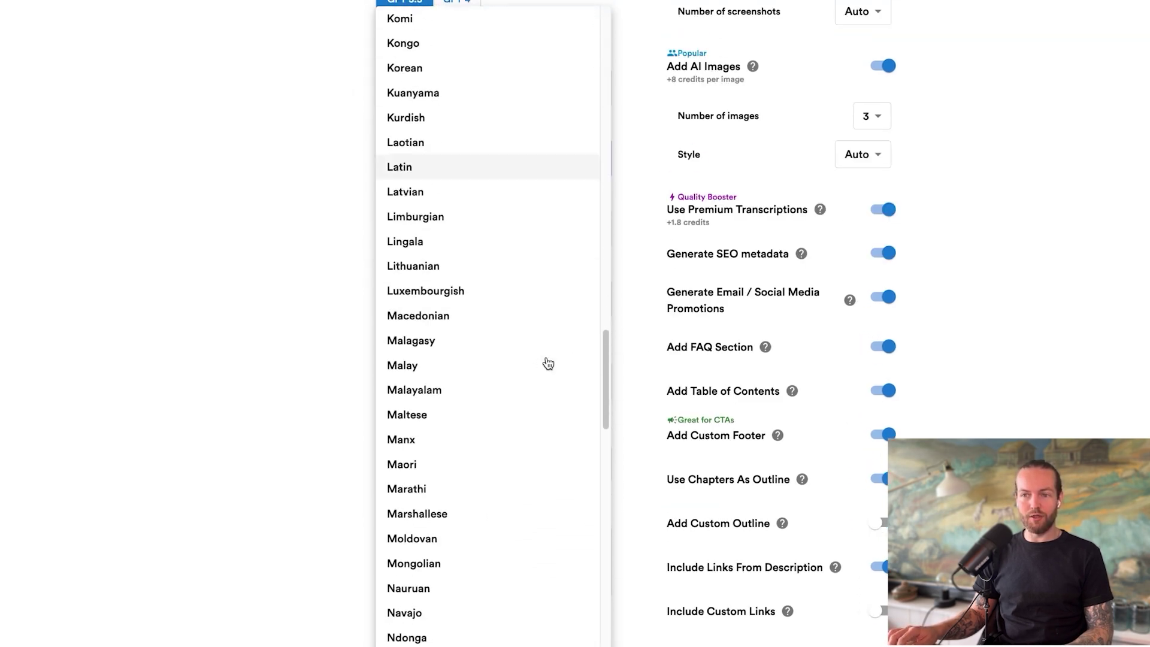
key(Escape)
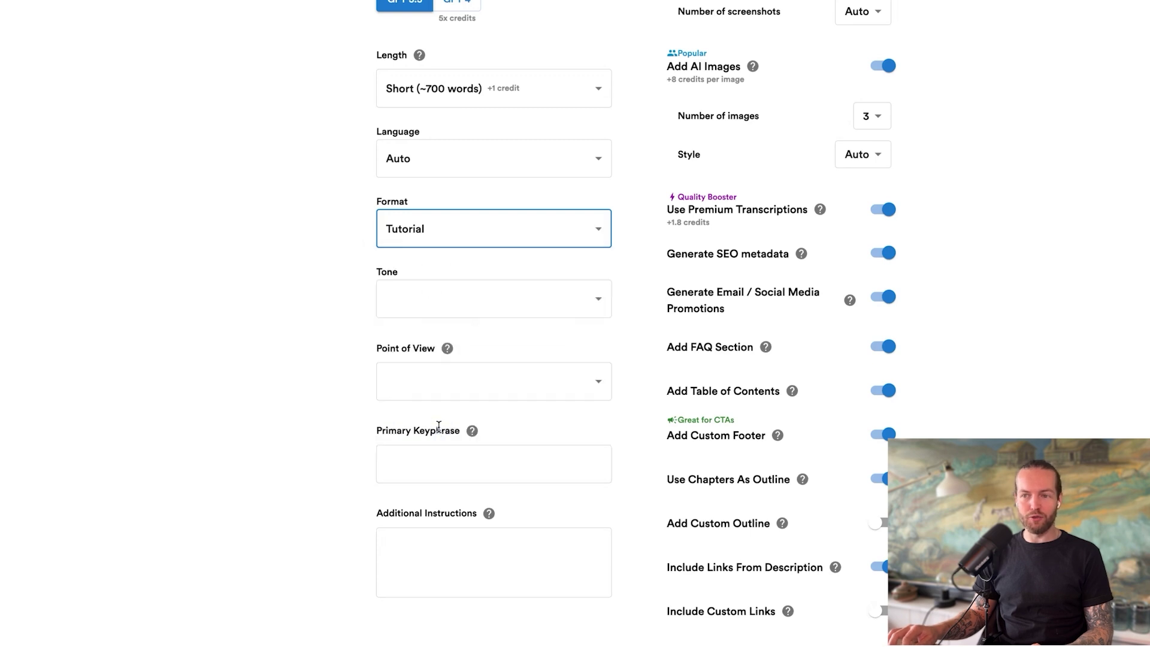
click(503, 306)
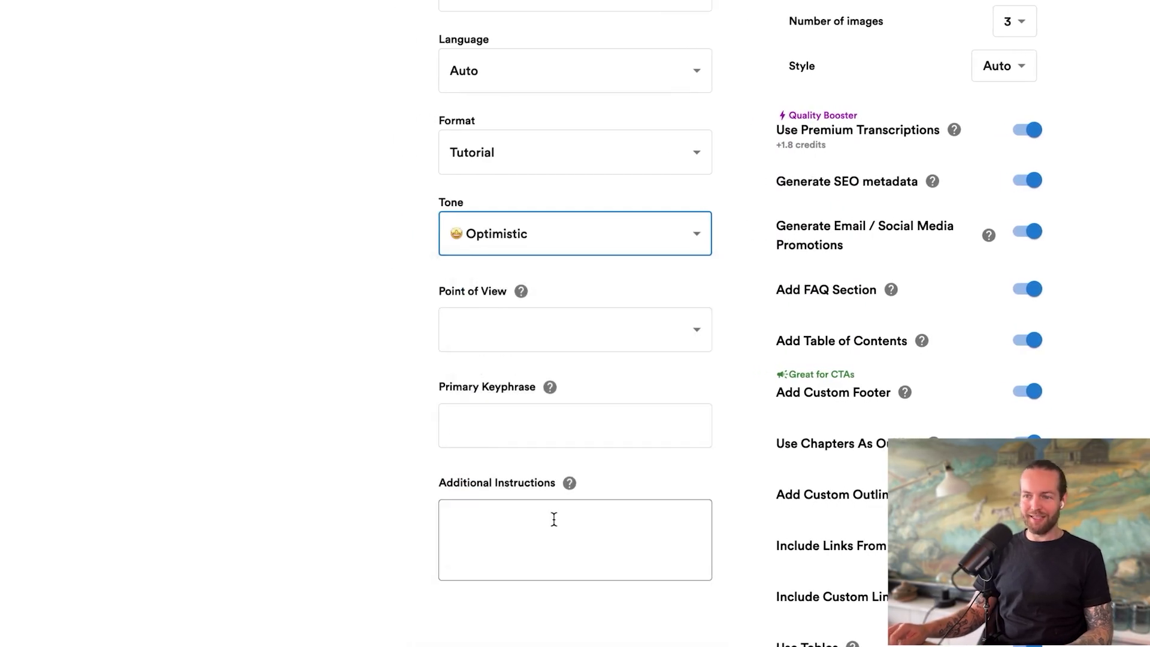
Set the point of view to Second Person (you, your, yours) and the primary keyphrase to "Learn Any Language".
click(693, 330)
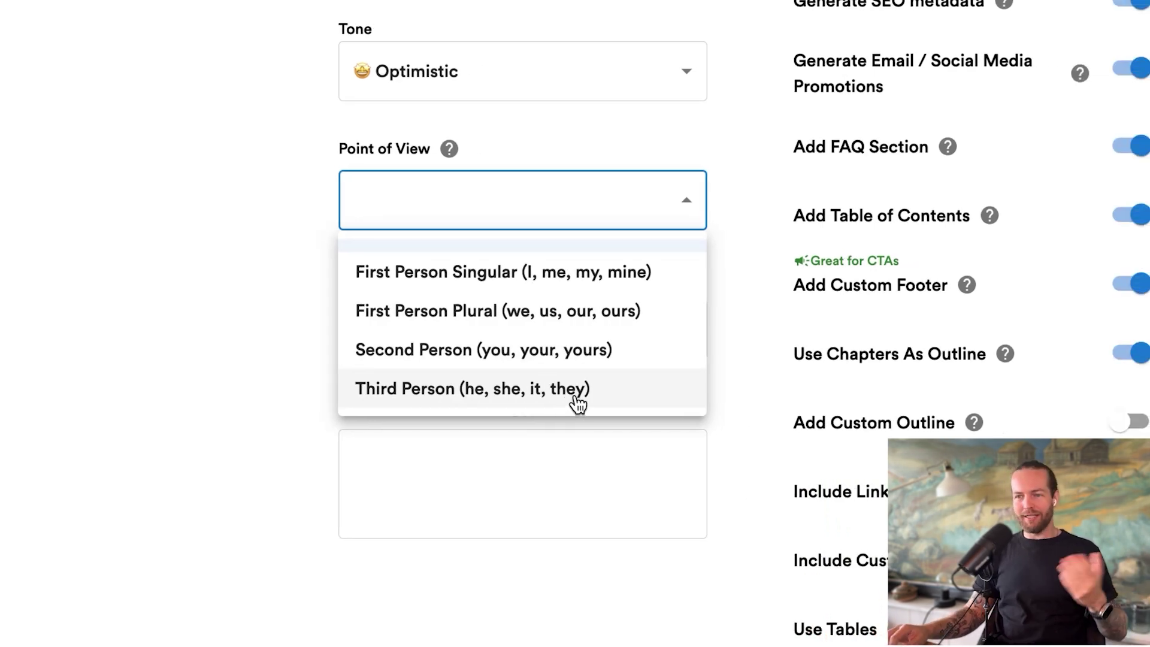
click(576, 354)
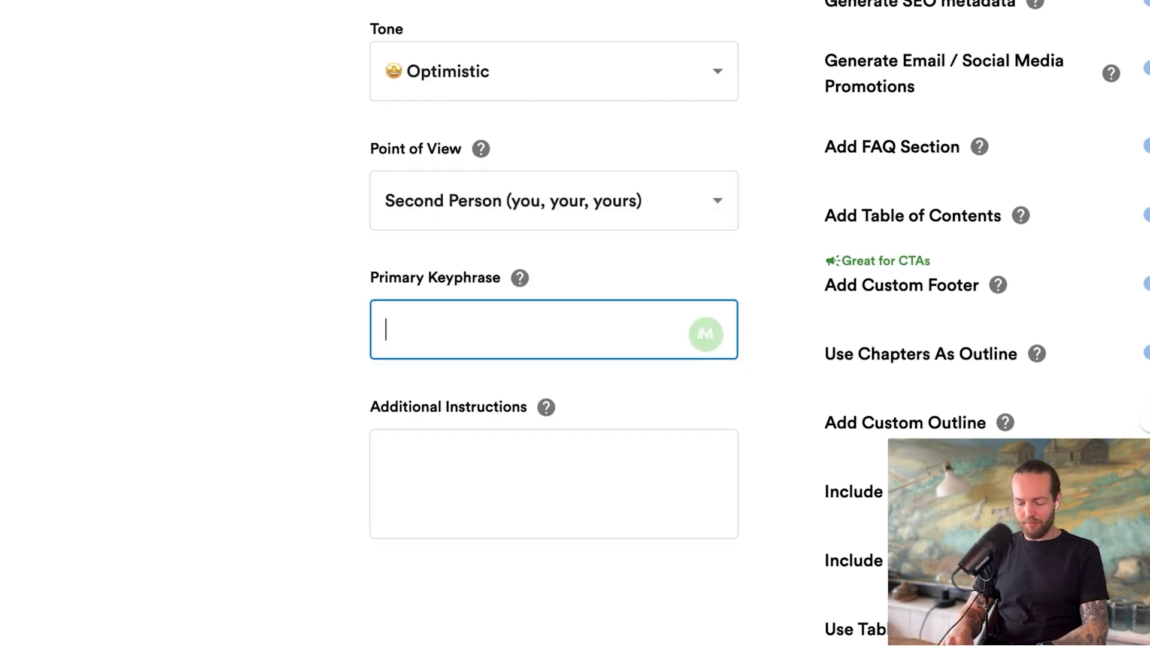
text(Learn Any Language)
key(Tab)
mouse_move(555, 424)
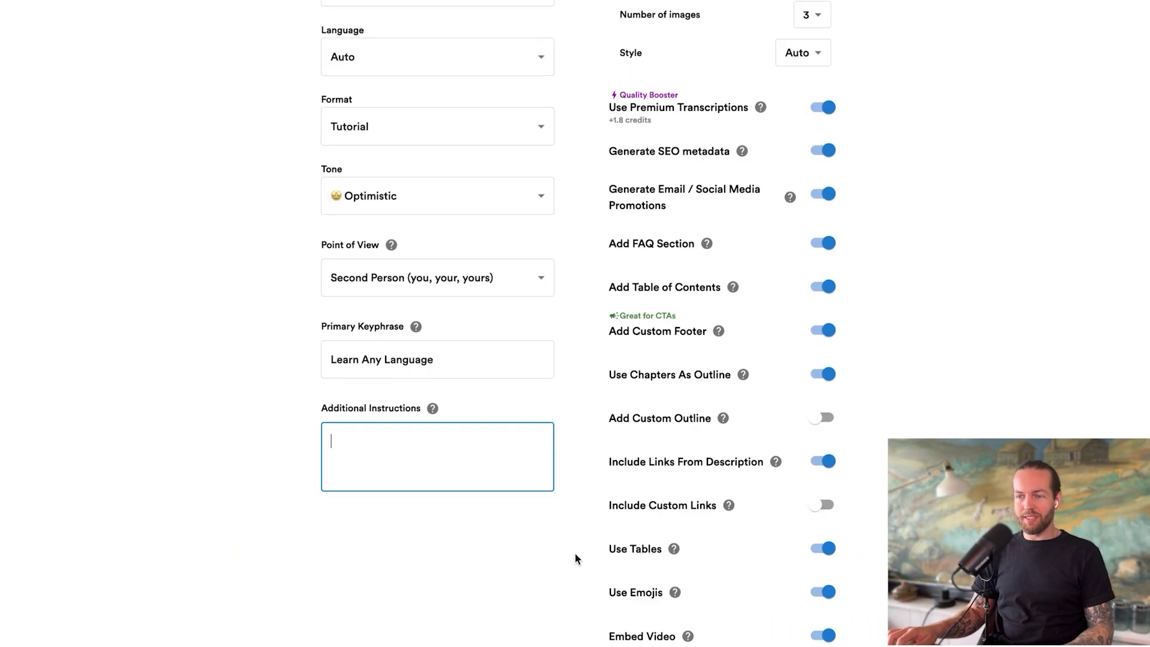
Set the writing quality to GPT 4 and create the blog with the configured options.
scroll(575, 553, down, 5)
scroll(575, 553, up, 10)
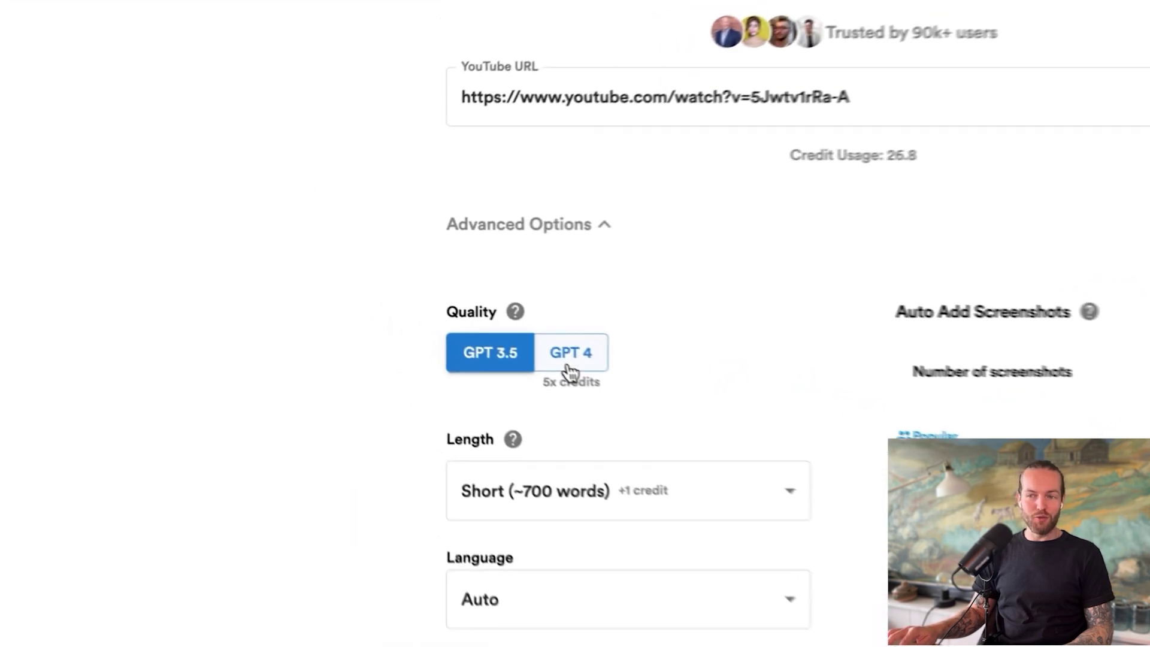
click(569, 360)
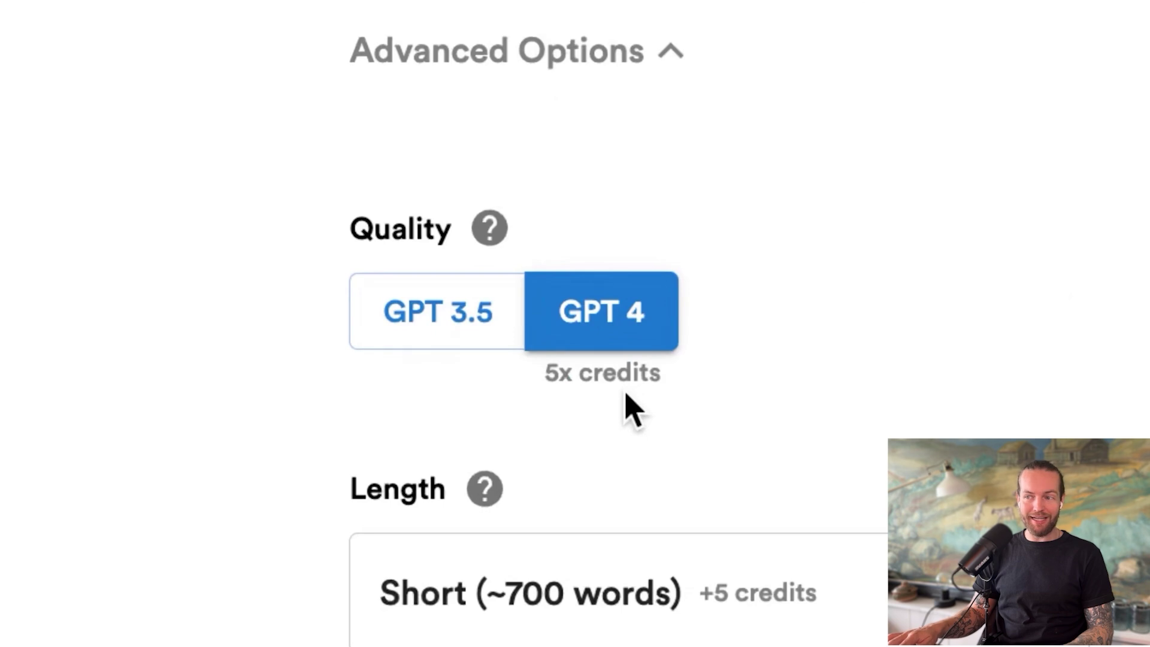
scroll(575, 328, down, 10)
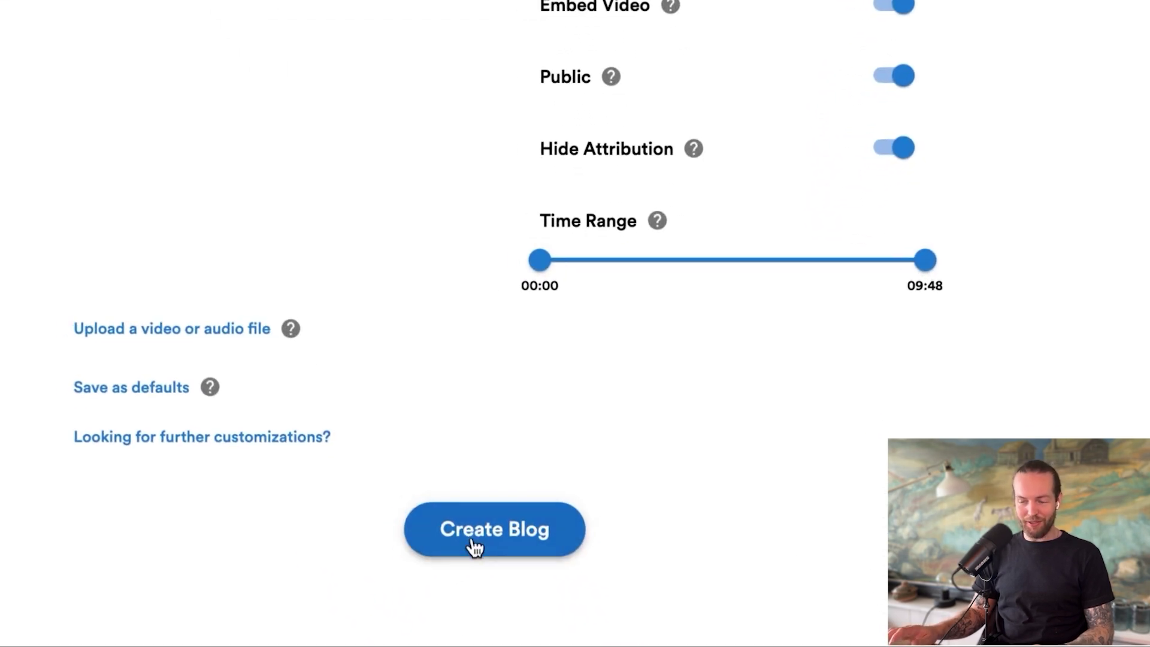
click(473, 556)
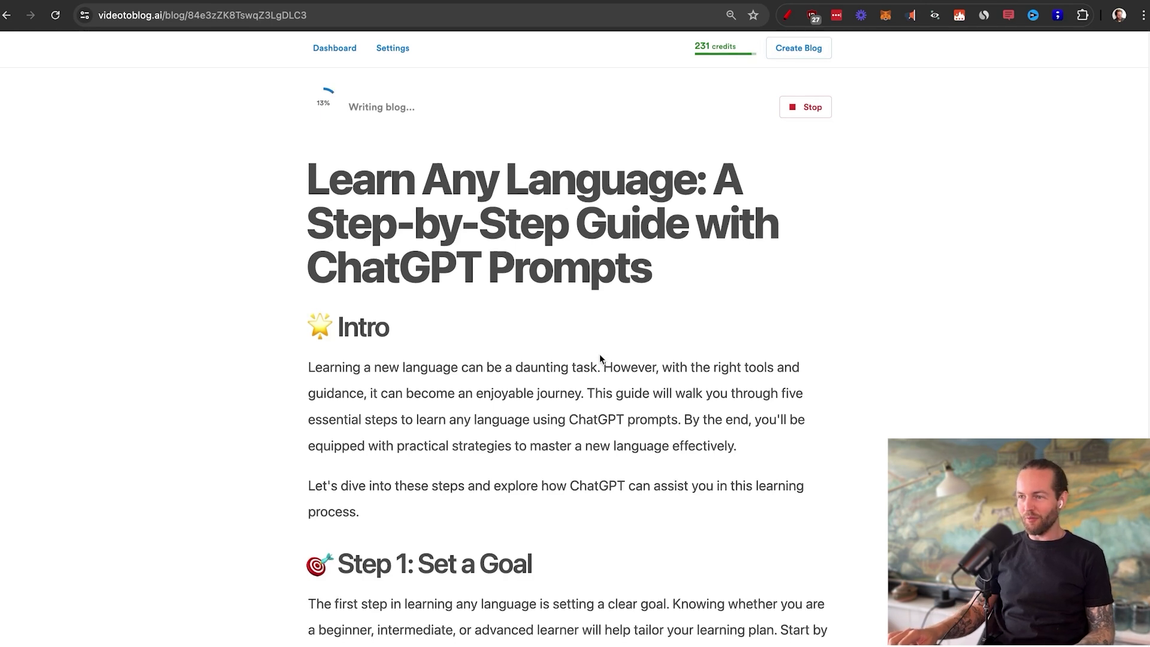
Read through the blog article as it is written, from the intro and learning steps to the FAQ and closing paragraph.
scroll(600, 358, down, 5)
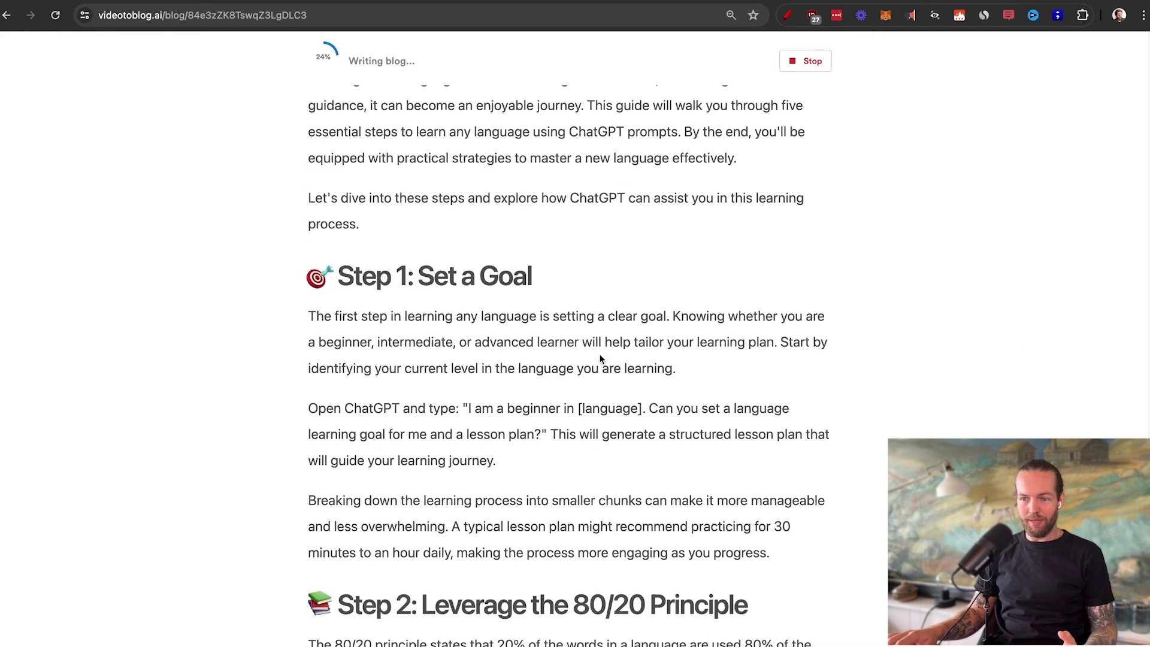
scroll(600, 358, down, 2)
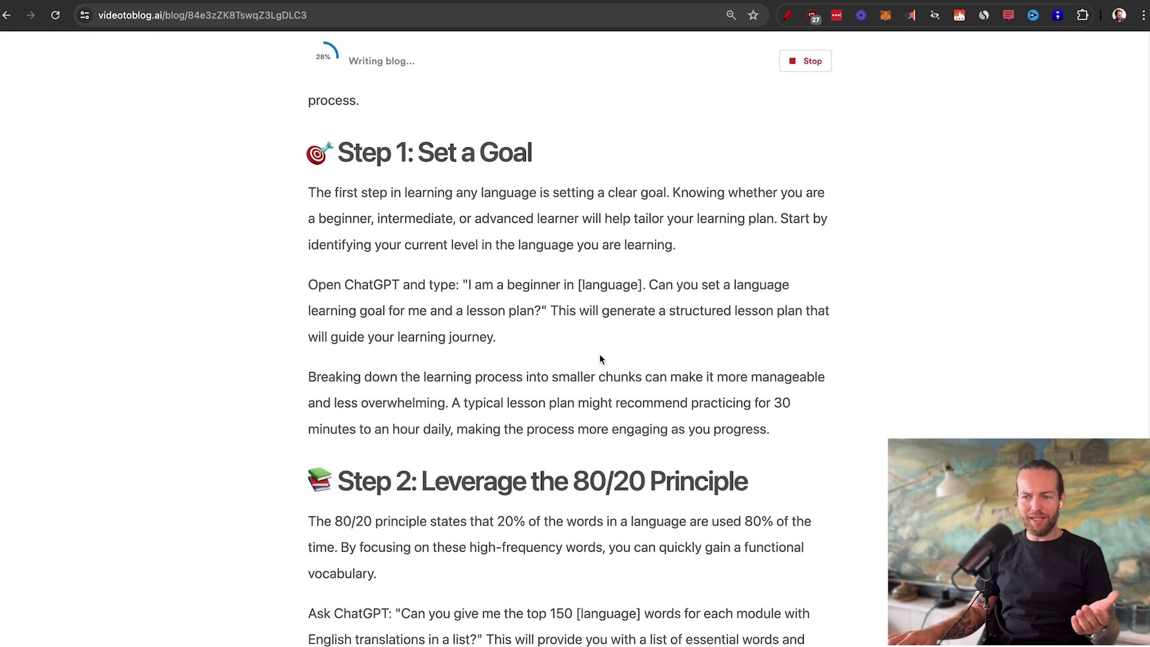
scroll(600, 358, down, 1)
scroll(600, 358, down, 3)
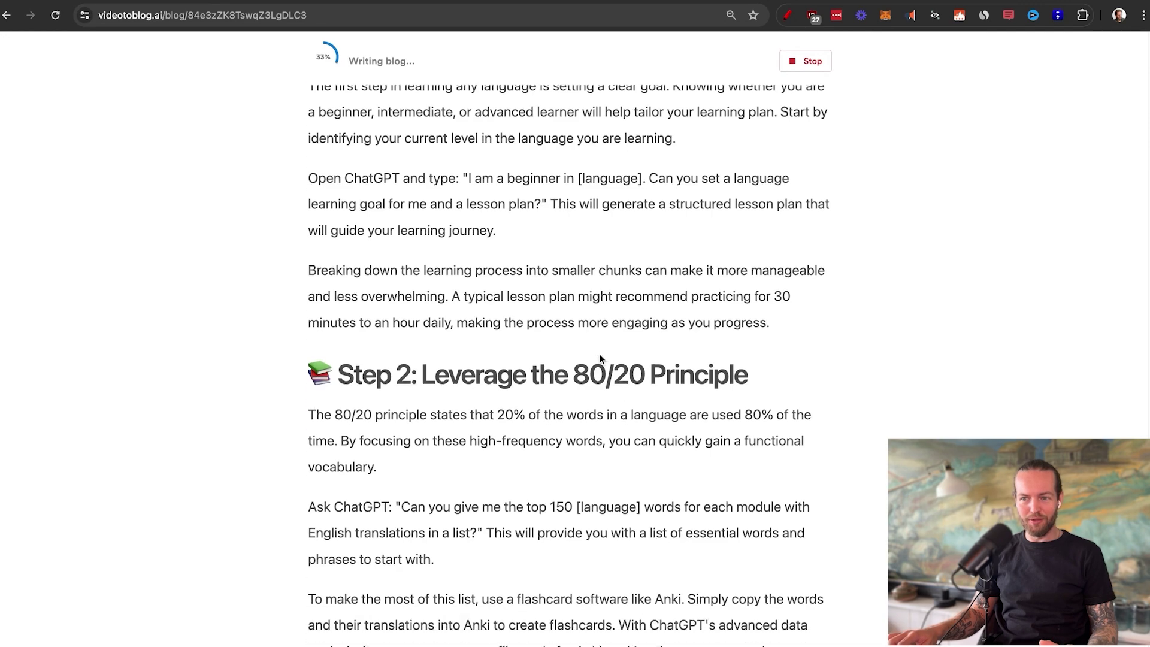
scroll(600, 358, down, 1)
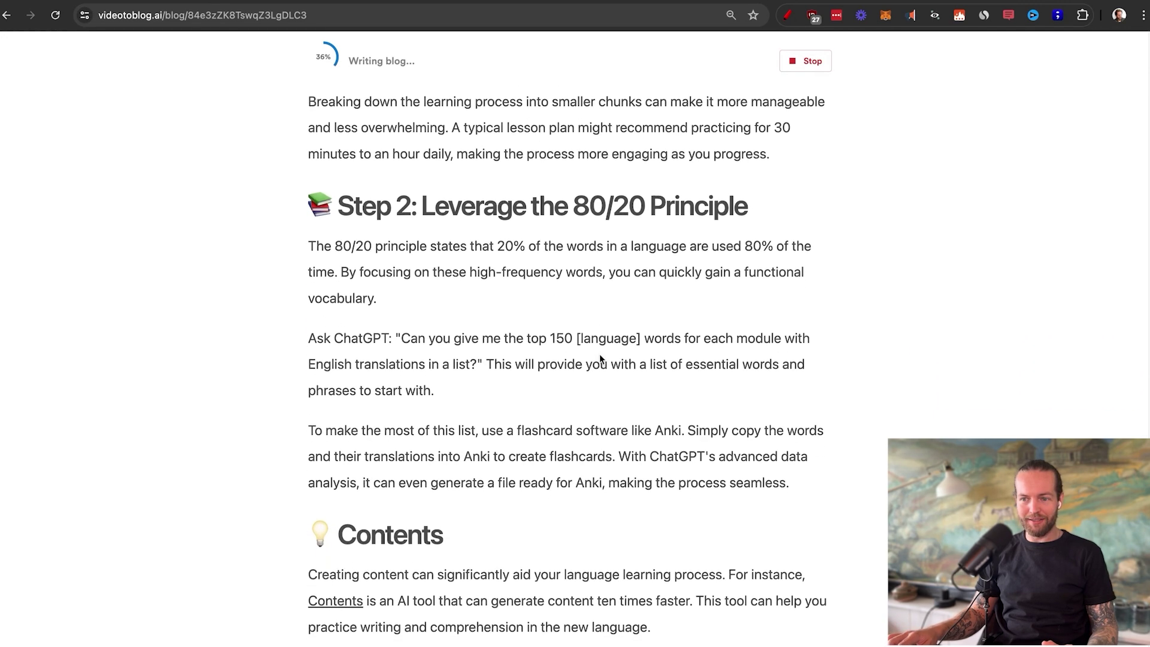
scroll(600, 358, down, 3)
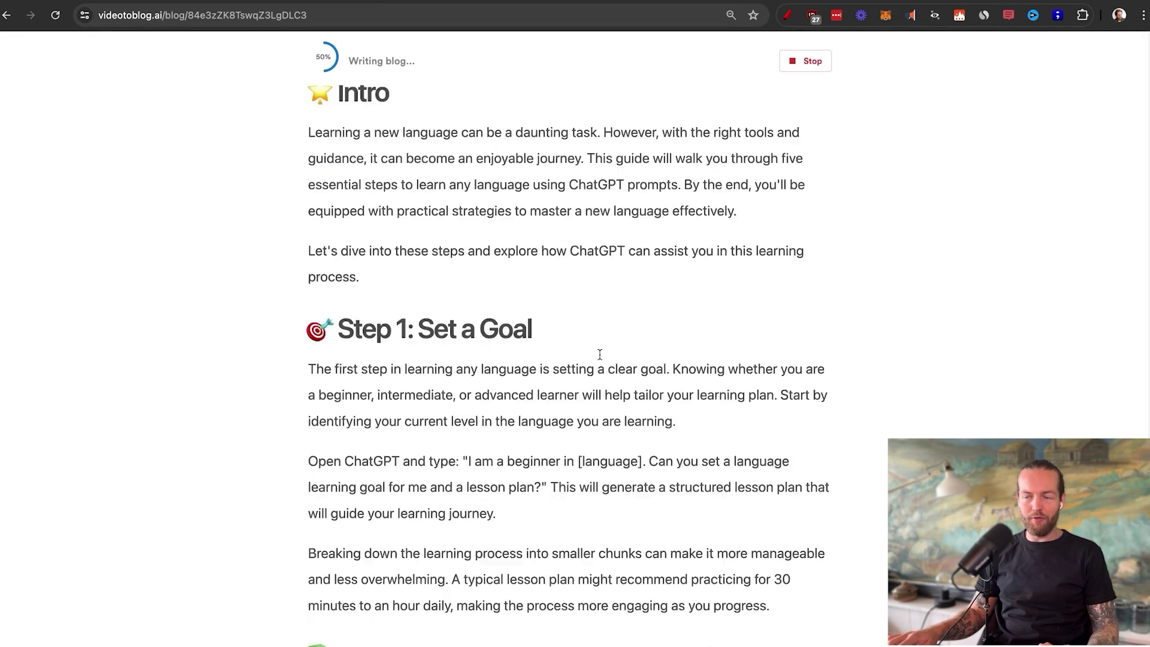
scroll(600, 358, down, 20)
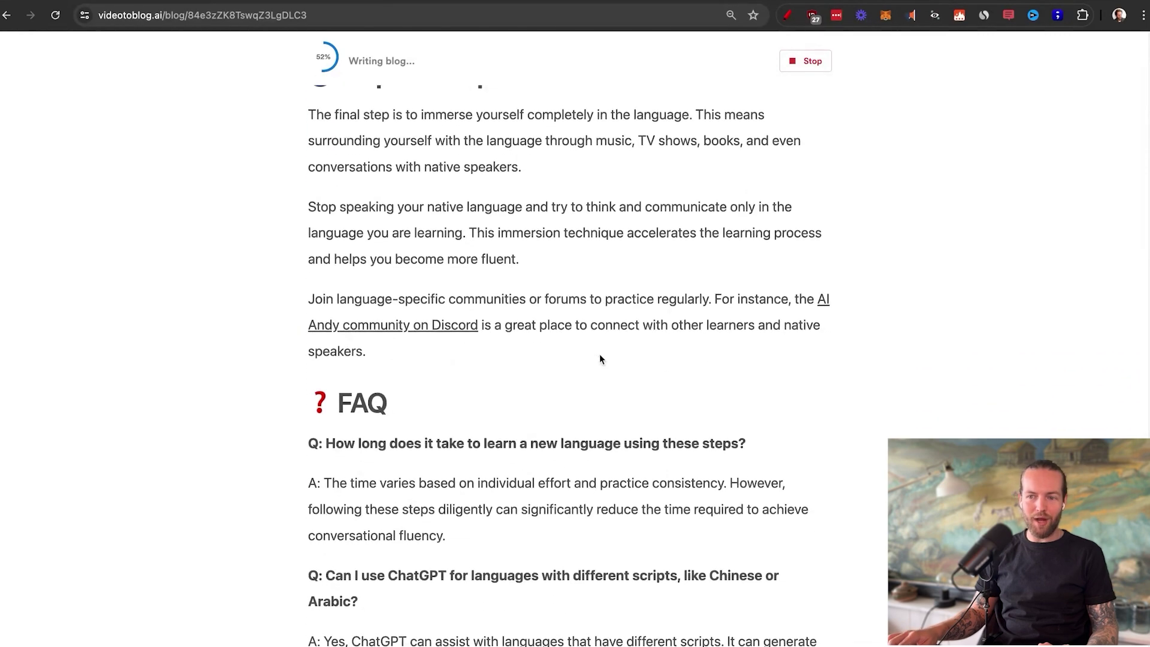
scroll(599, 358, down, 1)
scroll(600, 358, up, 1)
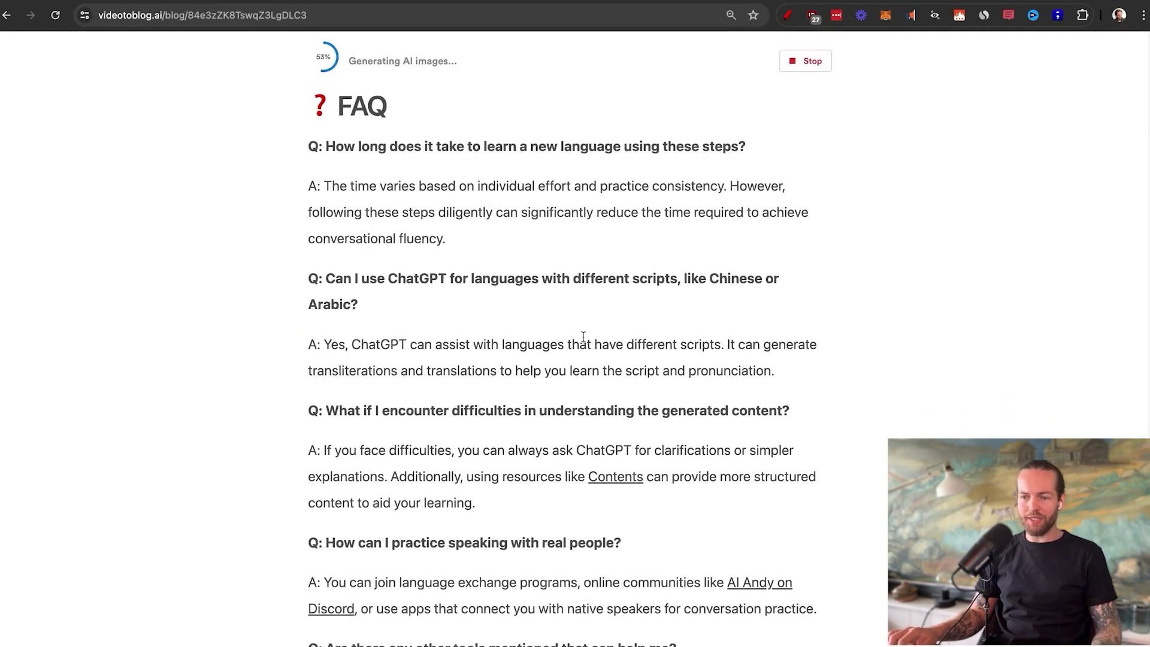
scroll(583, 338, down, 4)
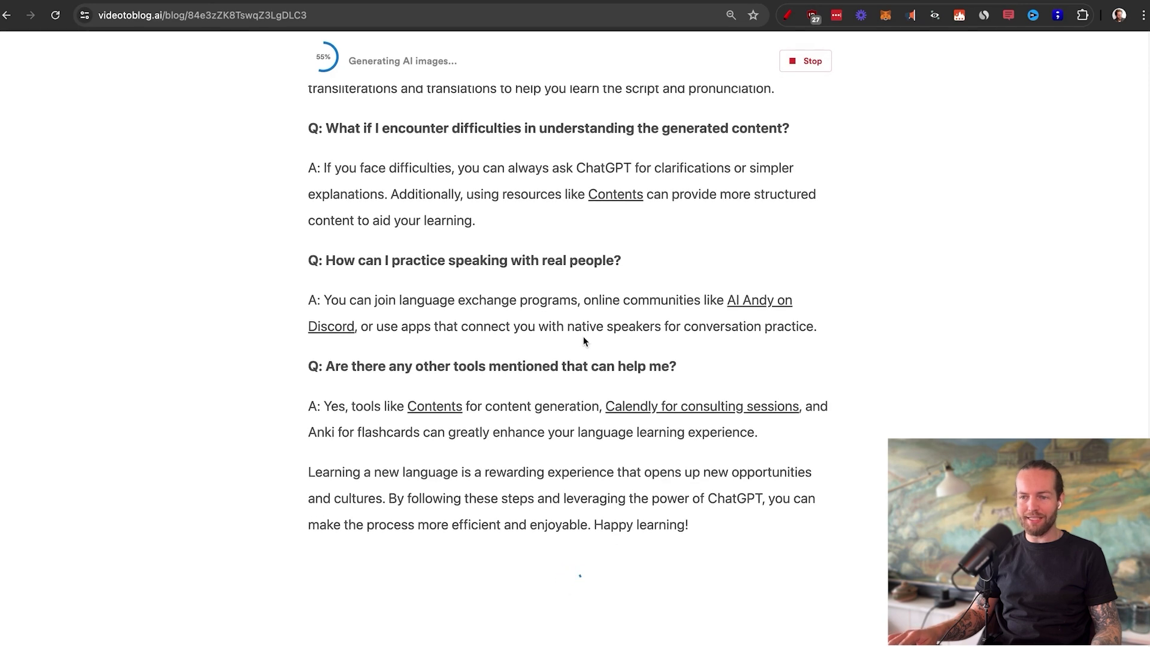
Review the generated article's table of contents, intro and Step 1 section with its added images.
scroll(583, 340, up, 20)
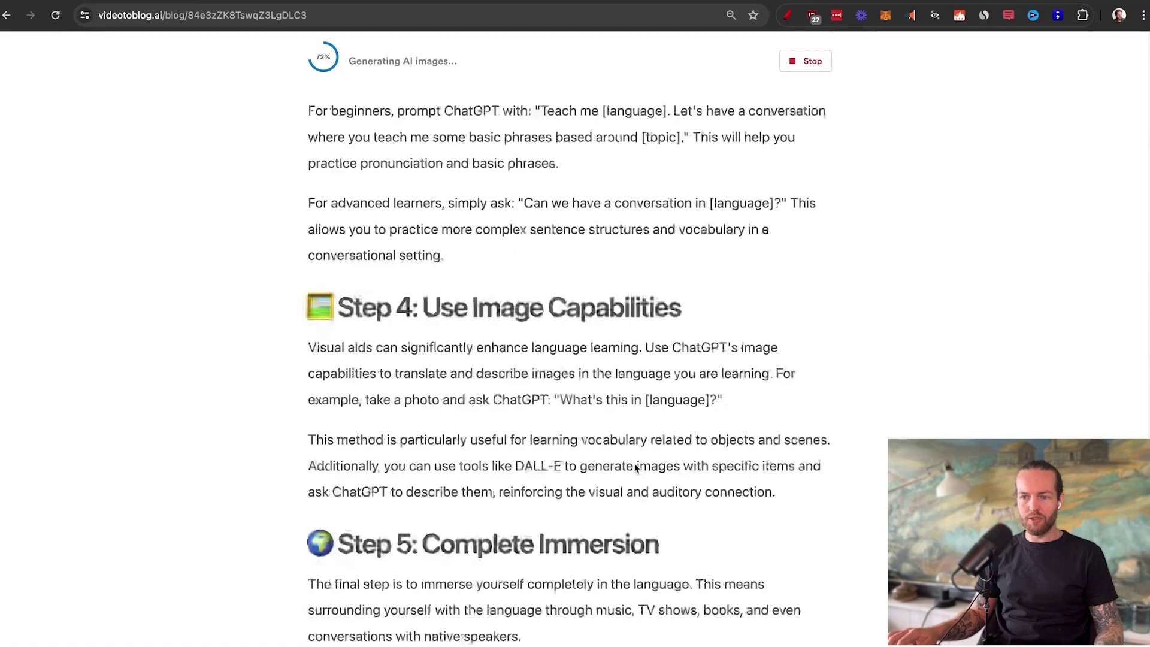
scroll(634, 467, down, 15)
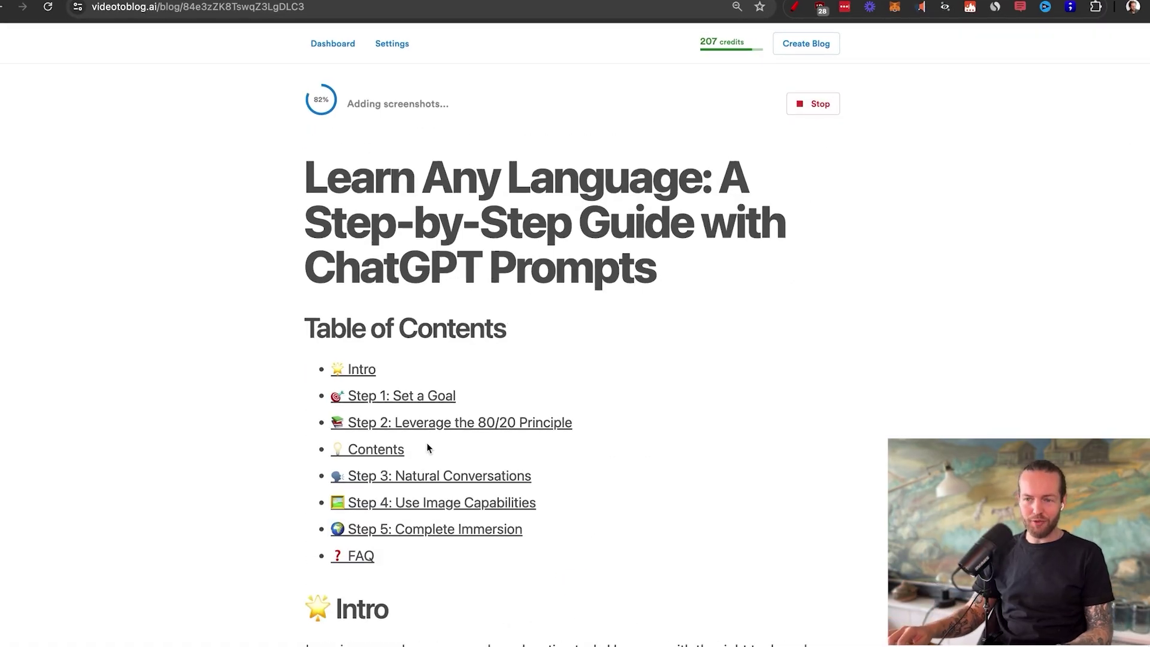
scroll(811, 530, down, 3)
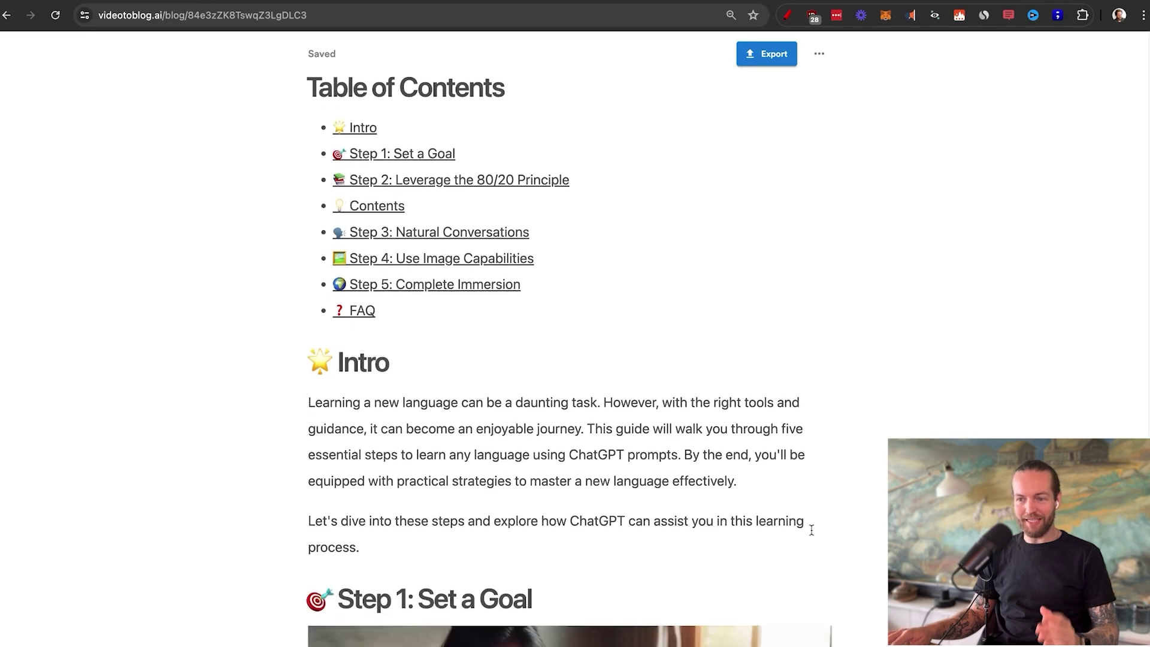
scroll(811, 530, down, 6)
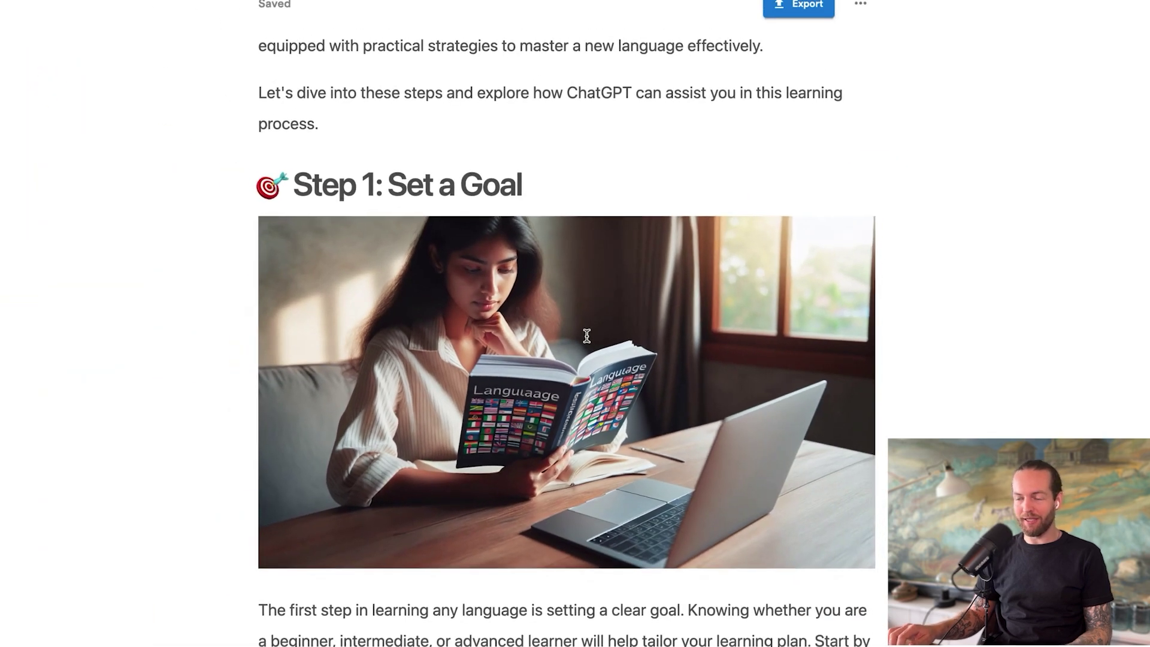
scroll(586, 335, down, 6)
scroll(586, 335, down, 4)
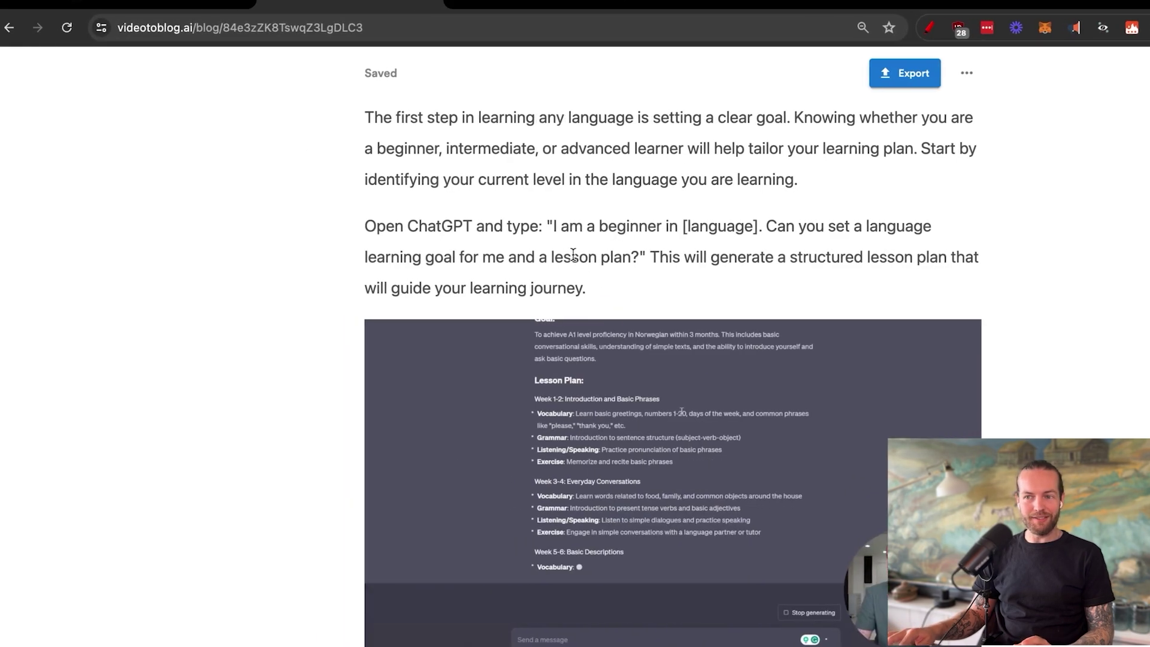
Highlight the ChatGPT prompt in Step 1 that asks for a beginner language learning goal and a lesson plan.
drag(551, 226, 625, 252)
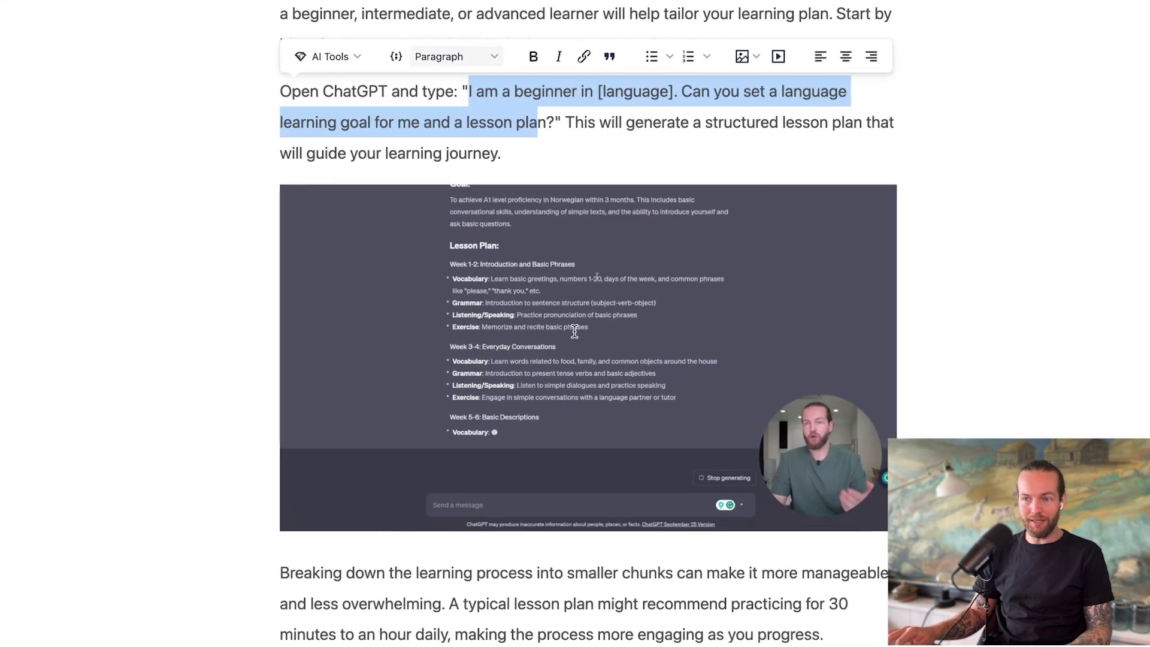
click(501, 257)
drag(554, 225, 610, 267)
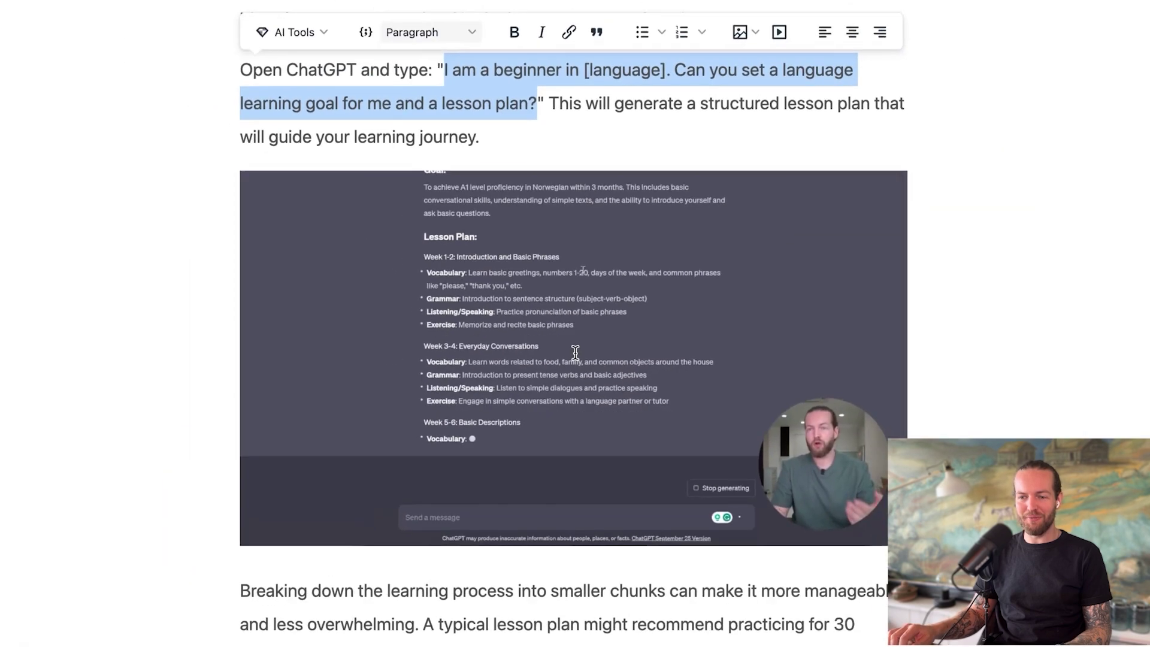
Examine the Step 2 section on the 80/20 principle and highlight its prompt asking for the top 150 words per module.
scroll(575, 350, down, 5)
scroll(575, 323, down, 3)
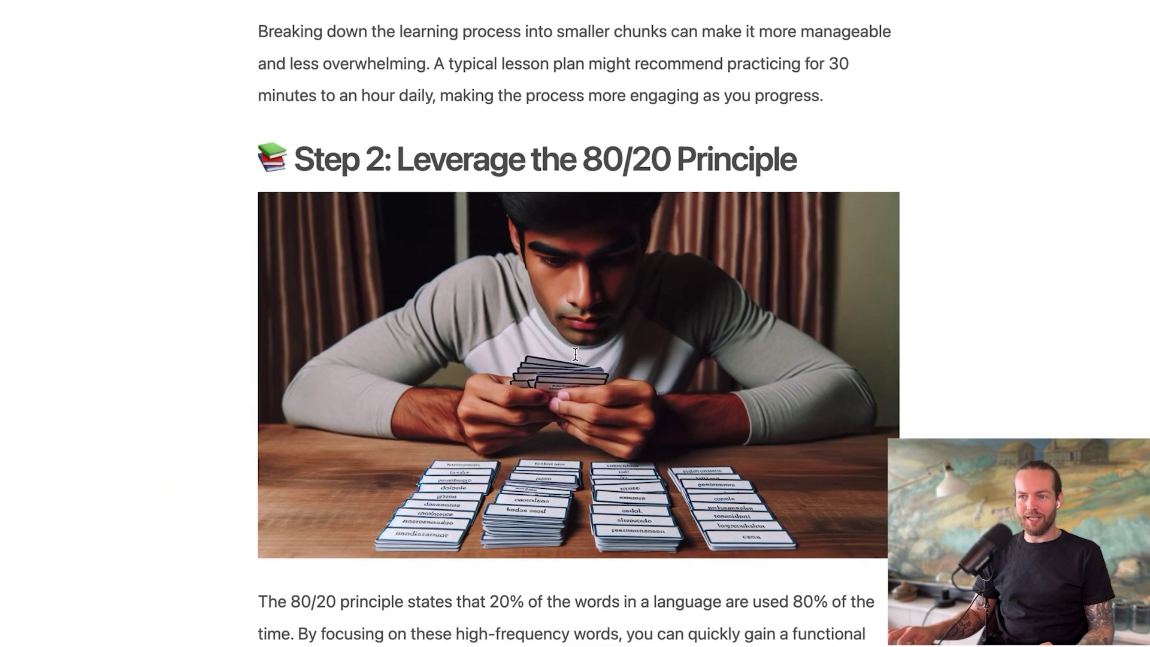
scroll(575, 354, down, 3)
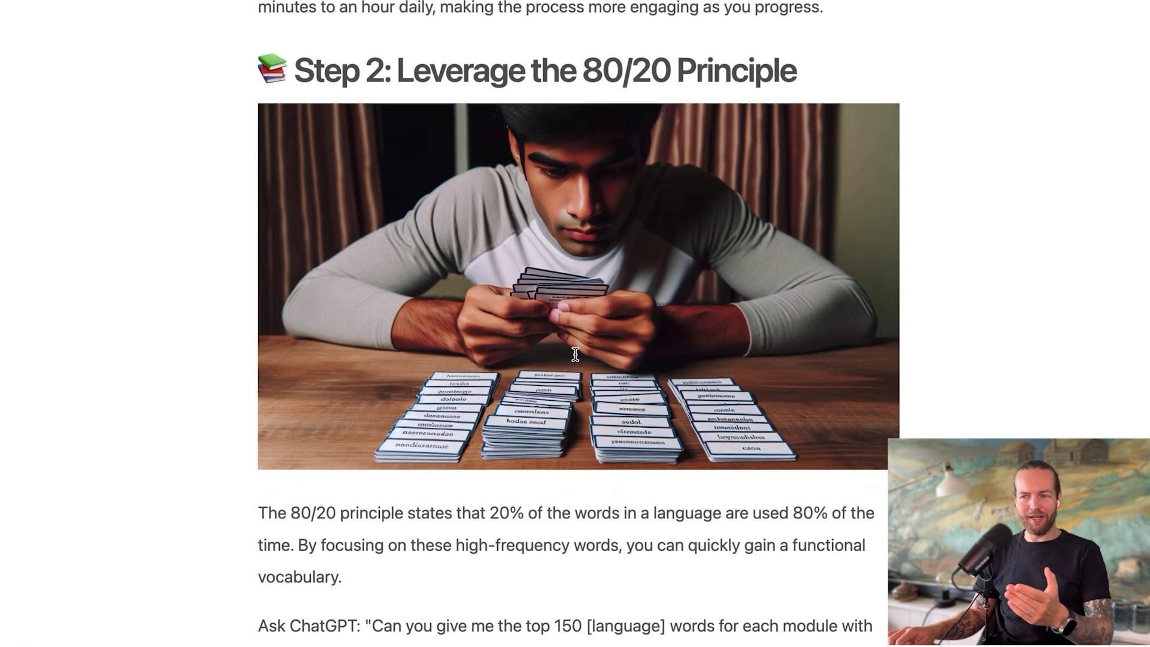
scroll(574, 354, down, 3)
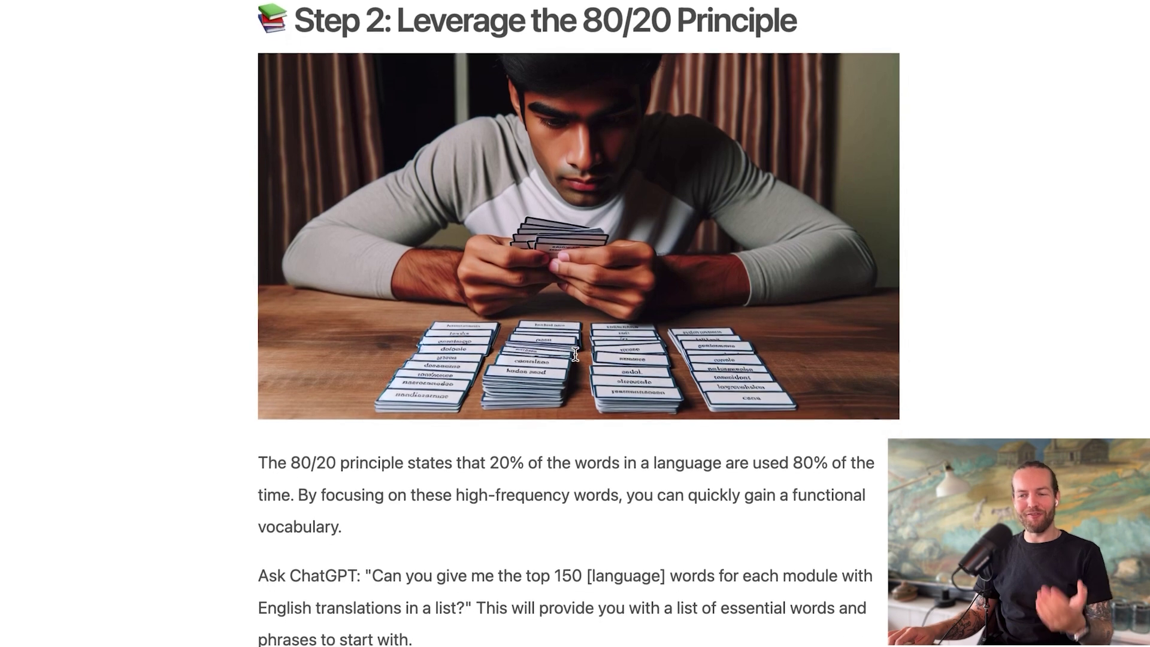
scroll(575, 354, down, 10)
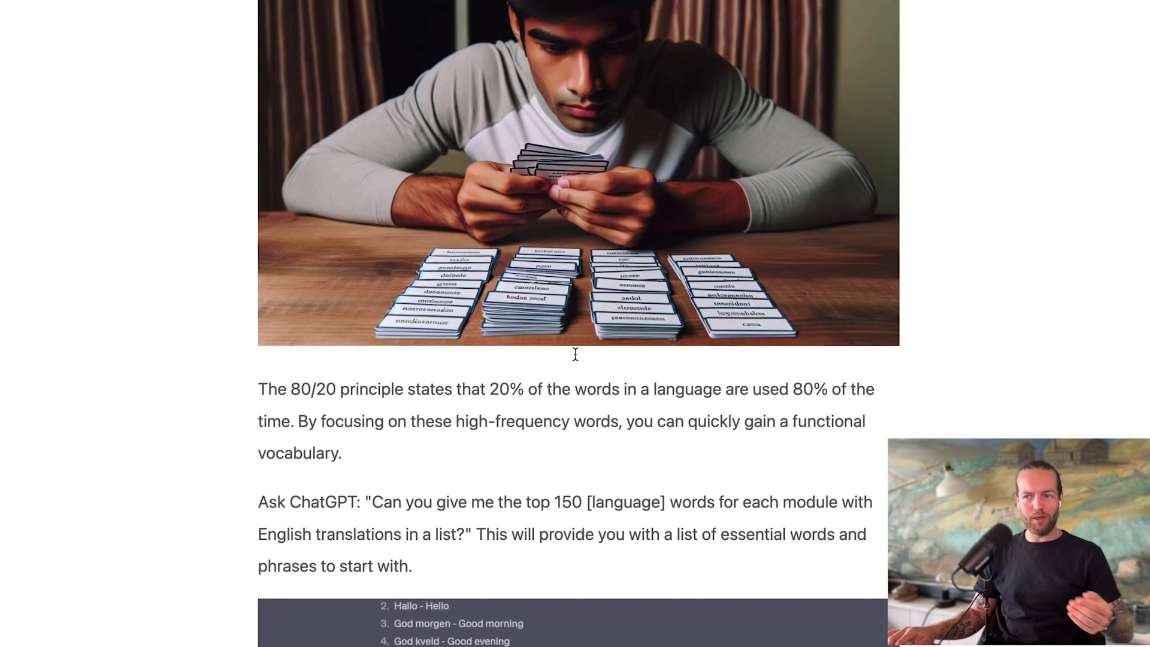
scroll(575, 354, down, 2)
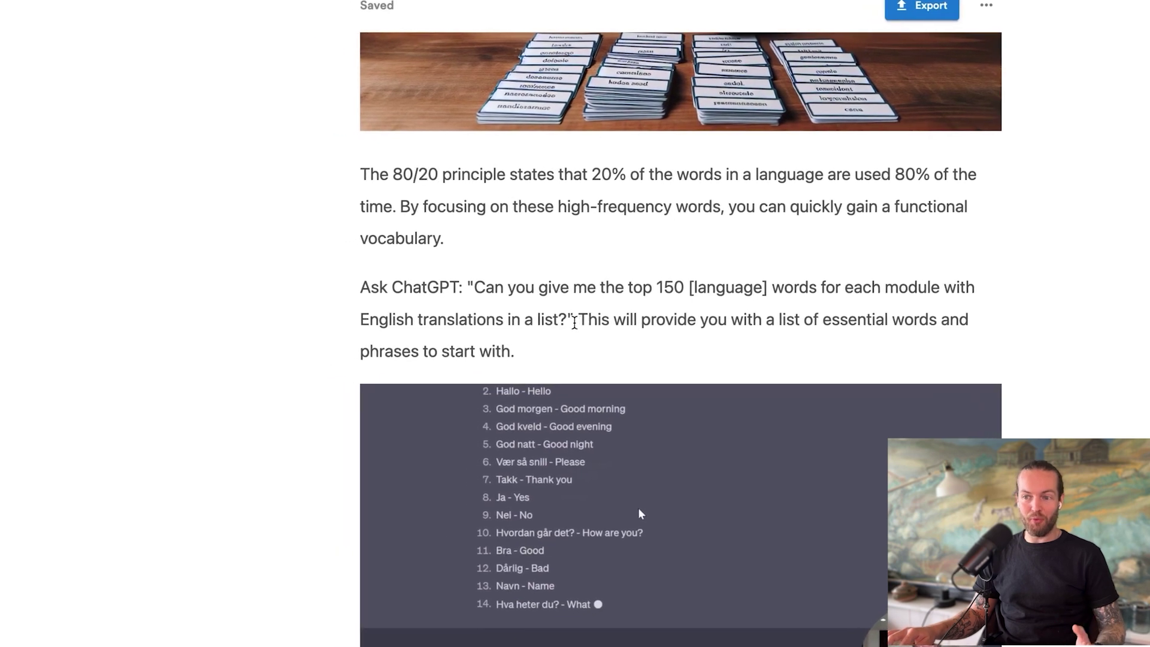
drag(564, 326, 460, 295)
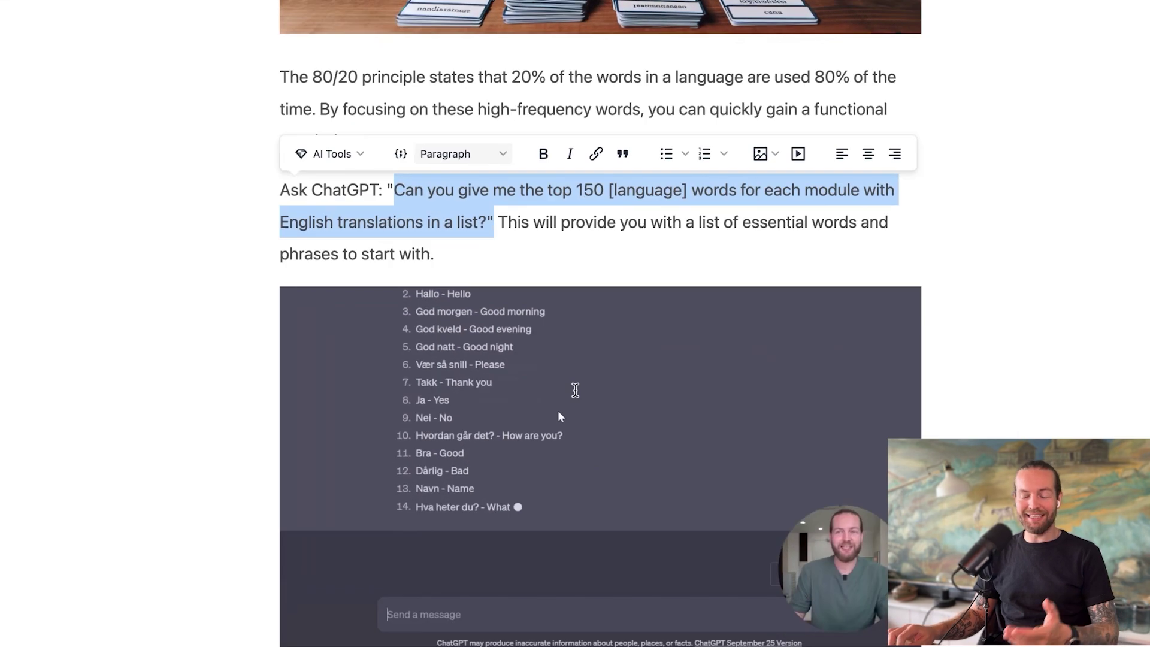
scroll(574, 390, down, 3)
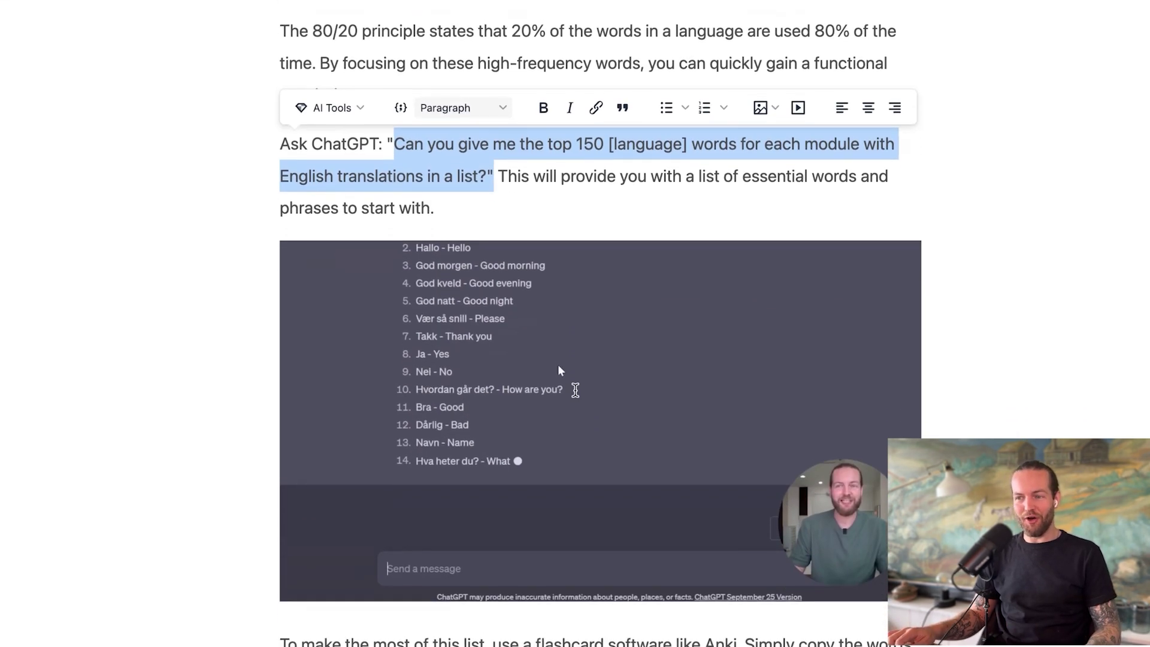
scroll(575, 389, down, 10)
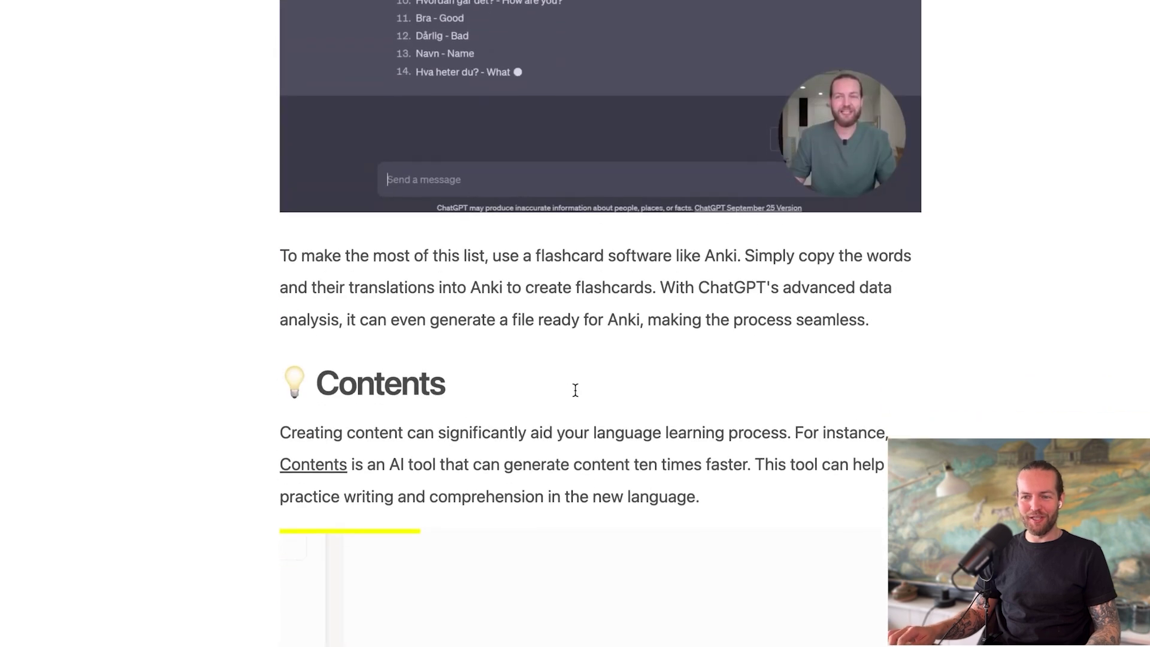
Examine the images and text of Steps 3 to 5, highlighting the Step 4 instruction to take a photo and ask ChatGPT.
scroll(575, 390, down, 8)
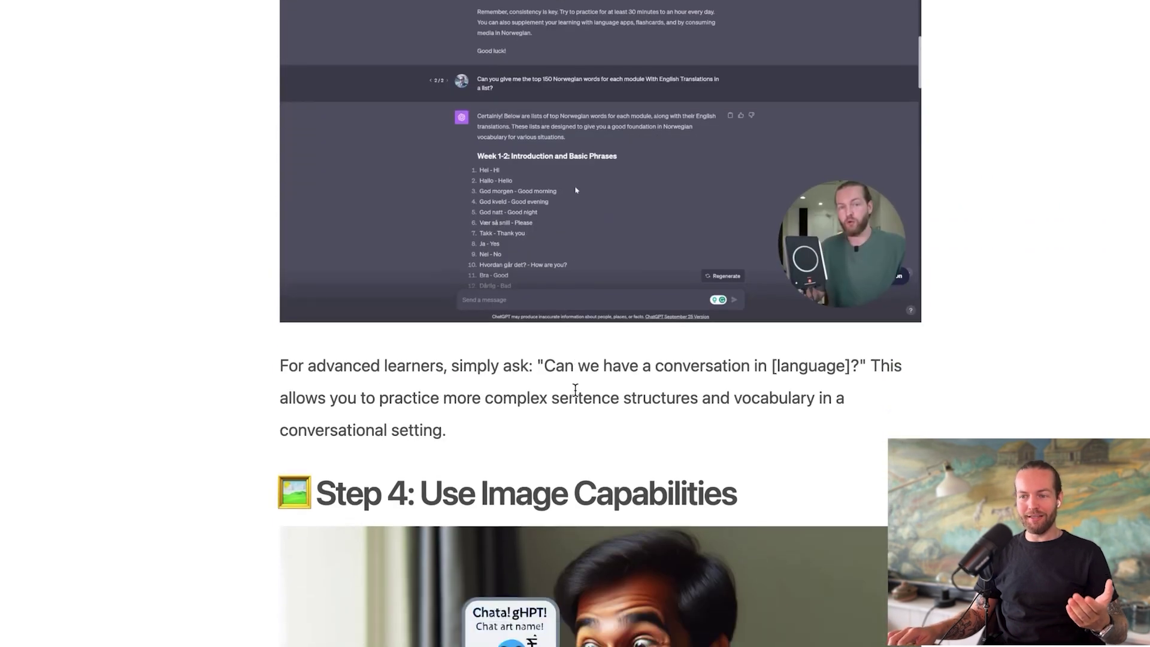
scroll(575, 389, down, 3)
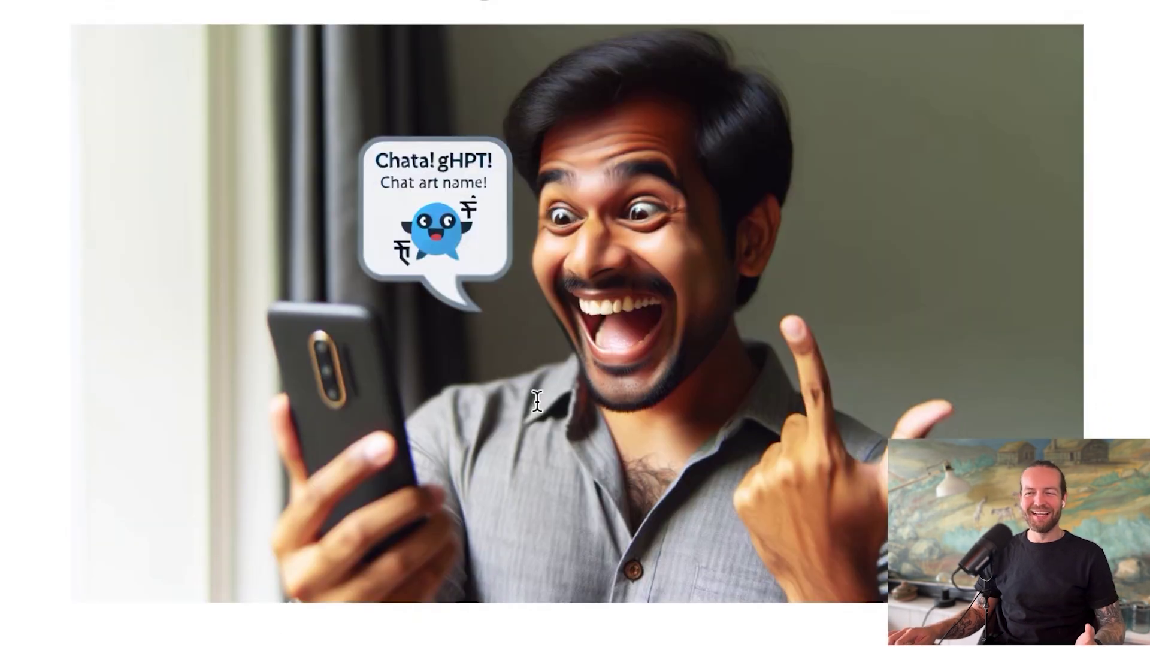
scroll(573, 373, down, 5)
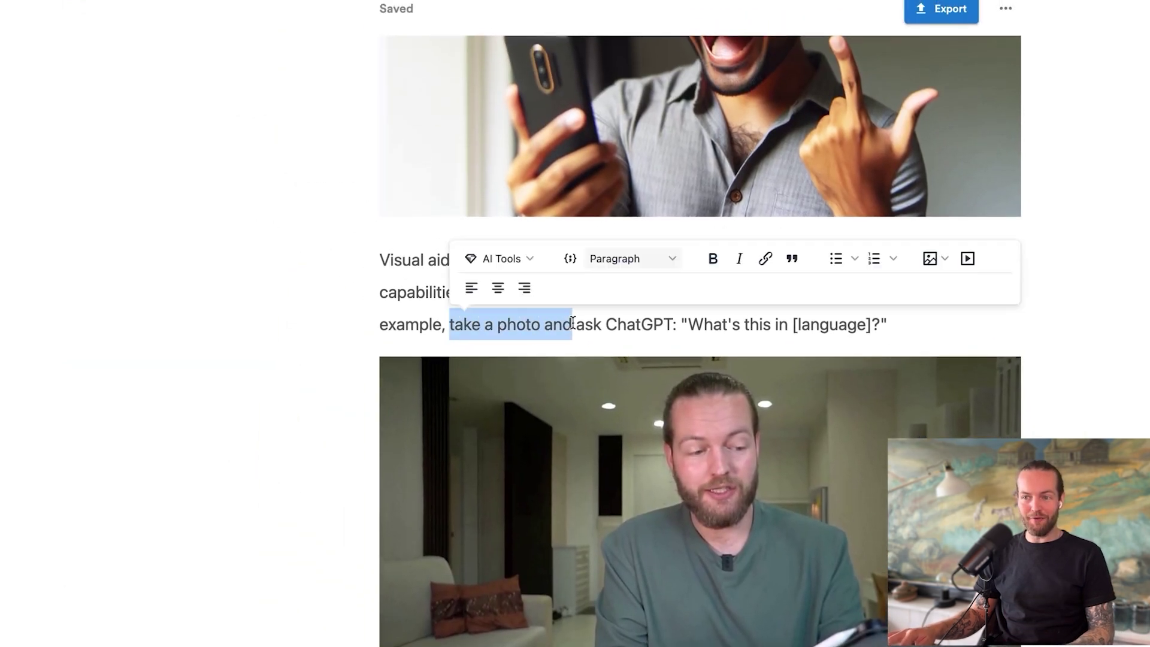
drag(573, 324, 680, 324)
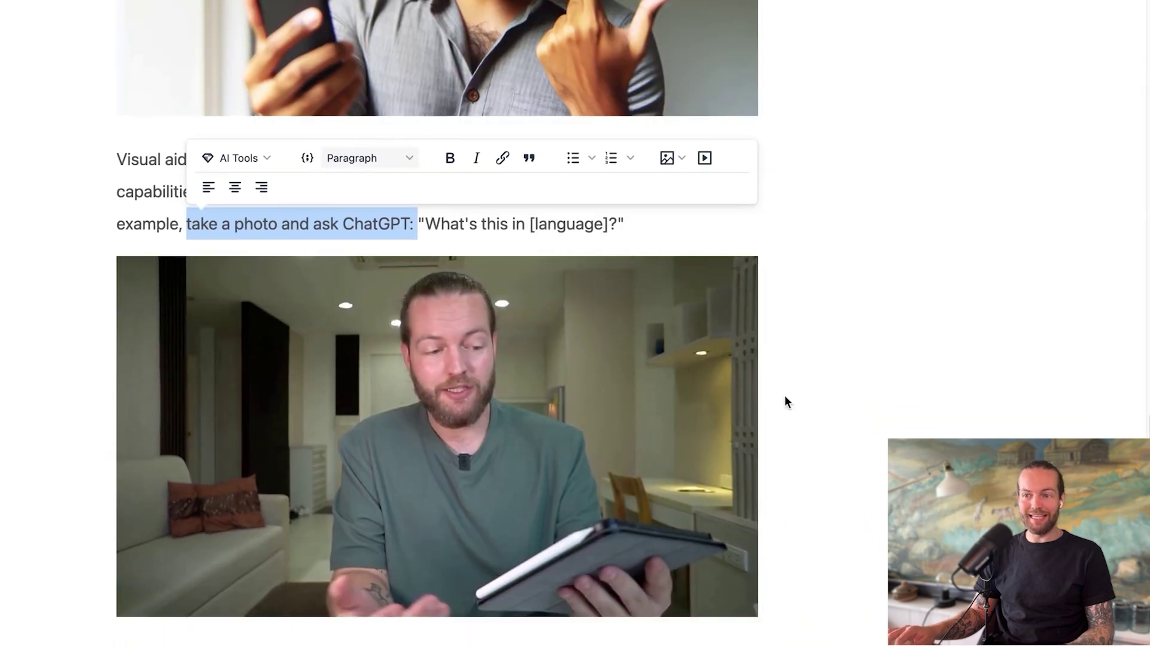
click(825, 425)
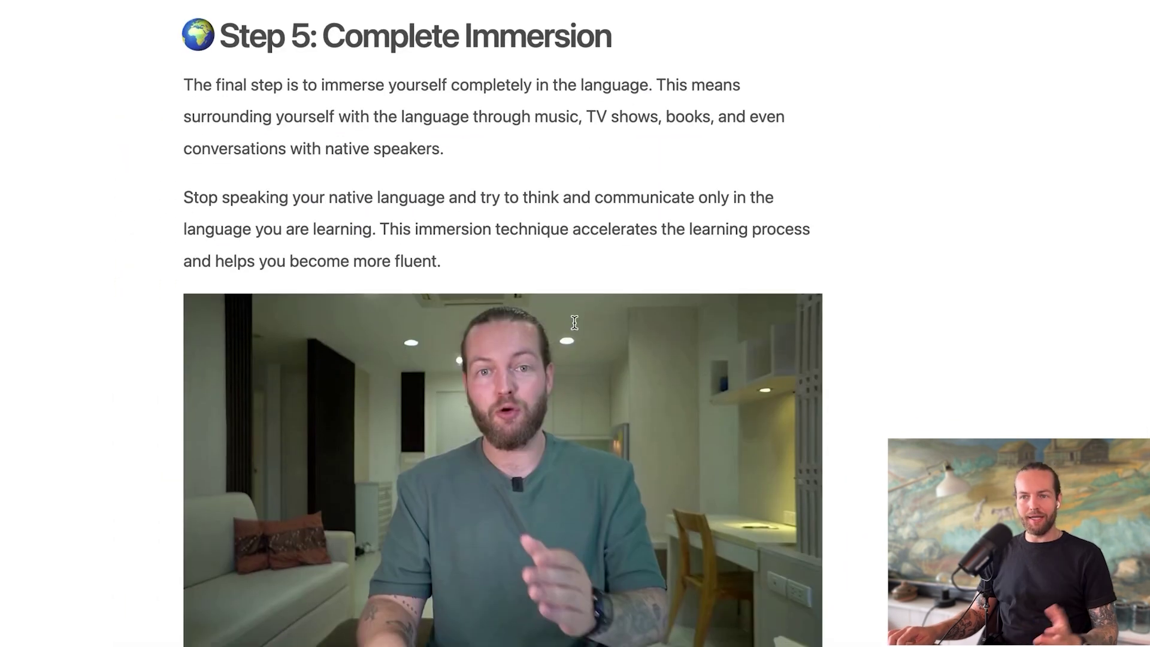
scroll(575, 322, down, 3)
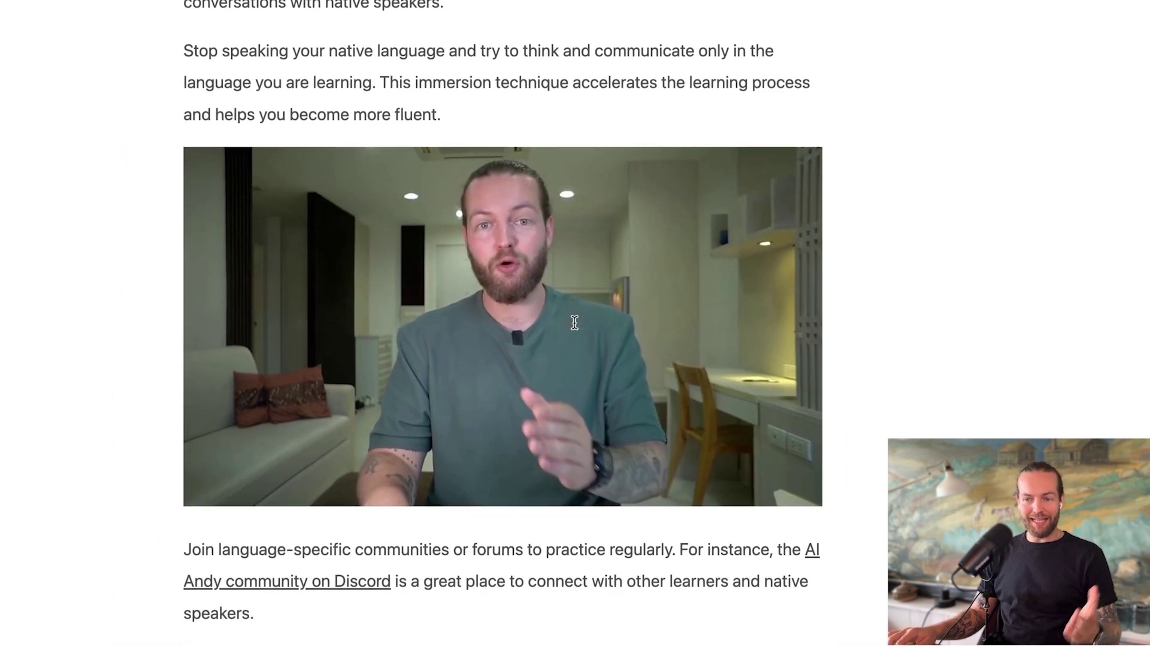
scroll(574, 322, up, 4)
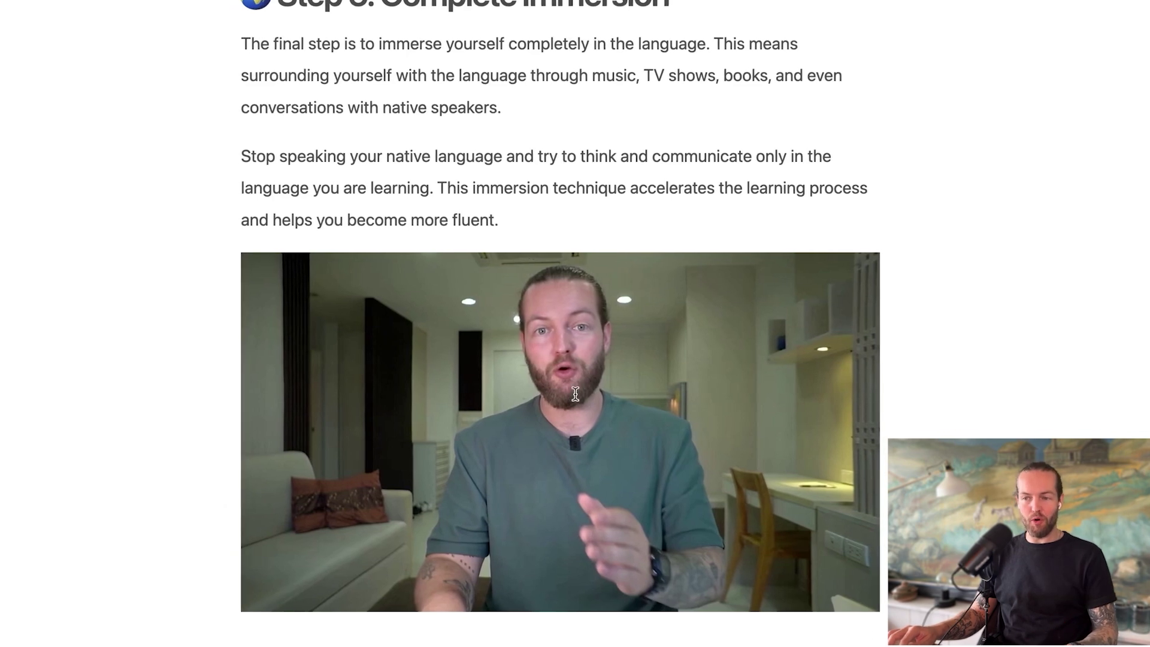
Replace the Step 5 image with the fourth suggested screenshot, and view the Insert Screenshot picker without inserting another one.
click(558, 399)
click(473, 226)
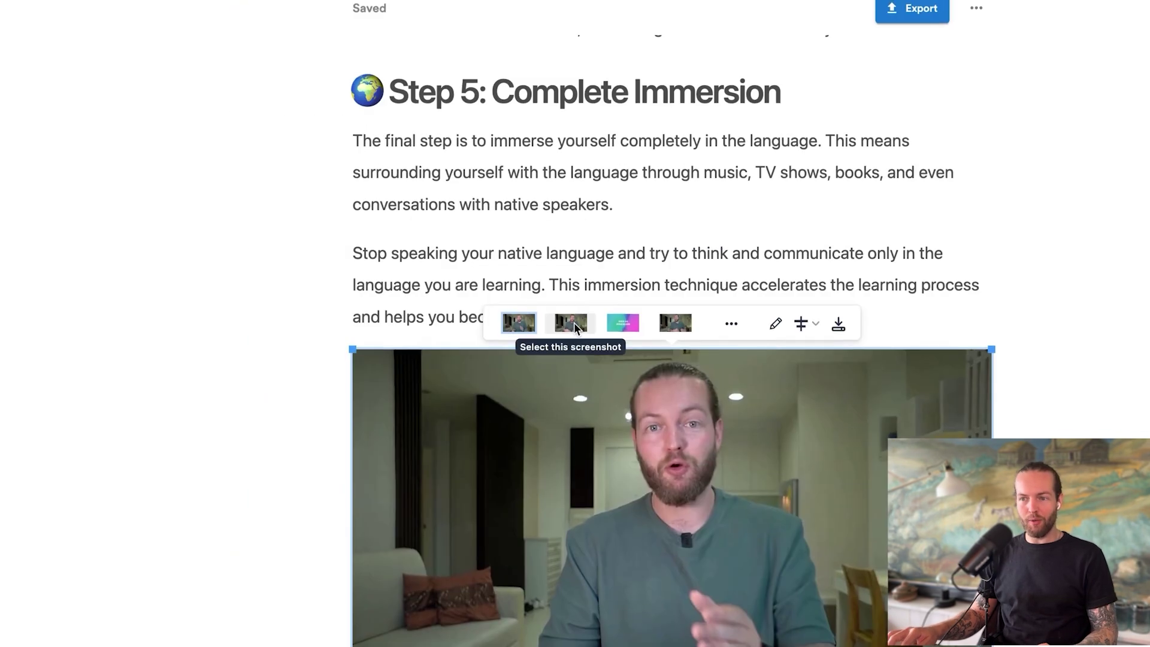
click(573, 322)
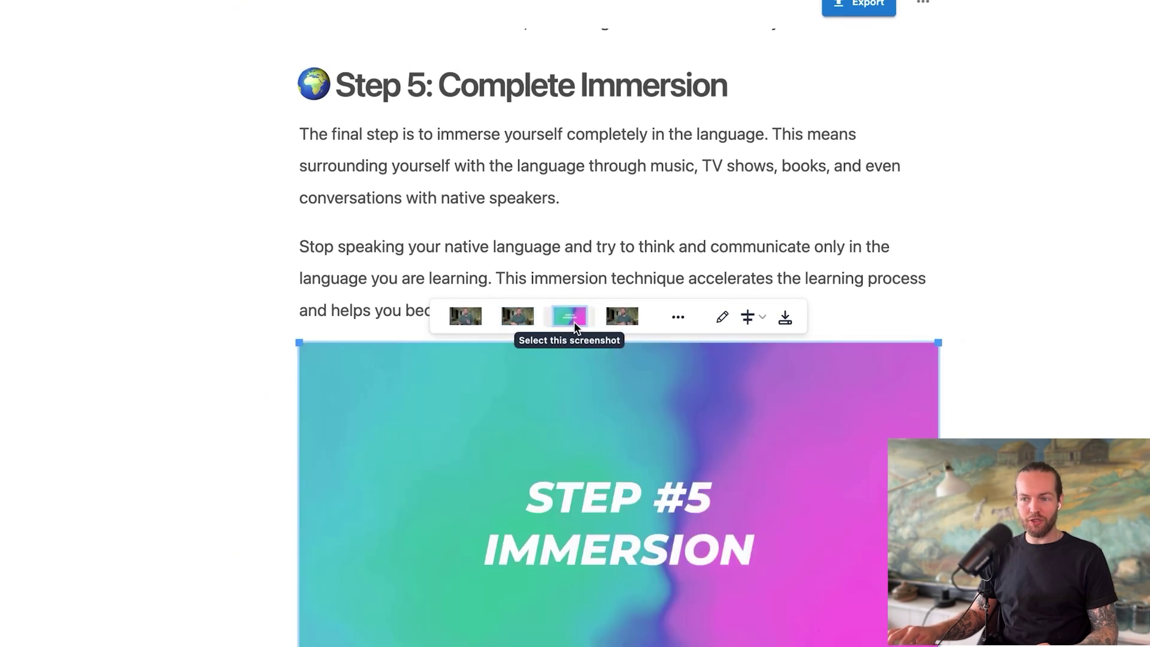
click(615, 322)
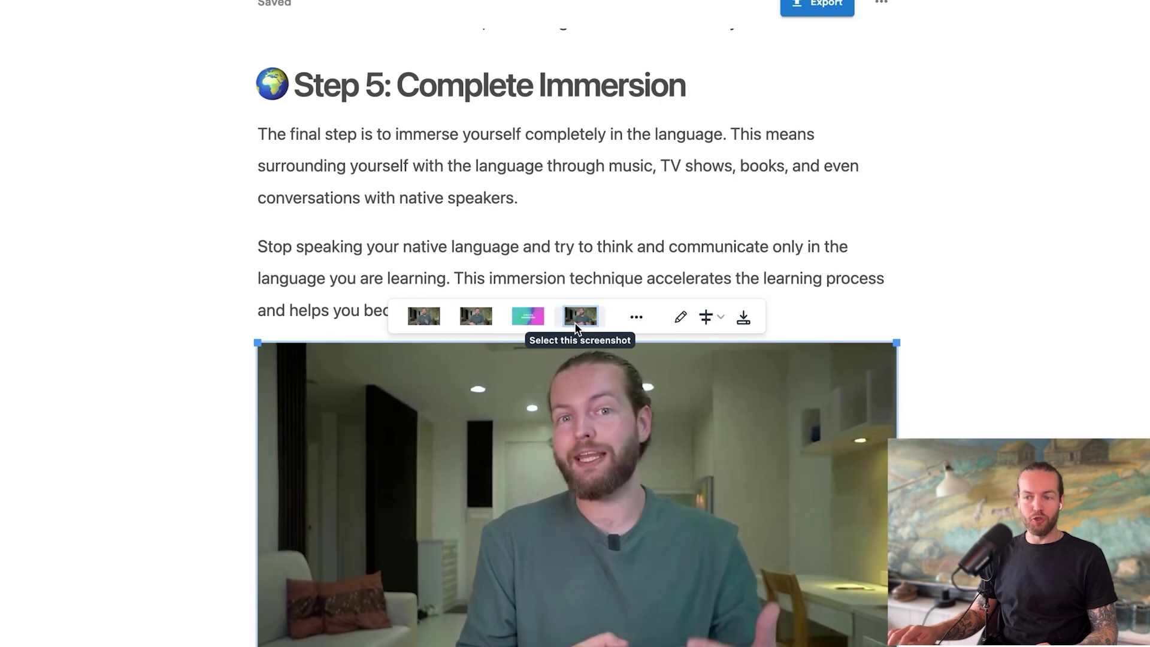
click(636, 316)
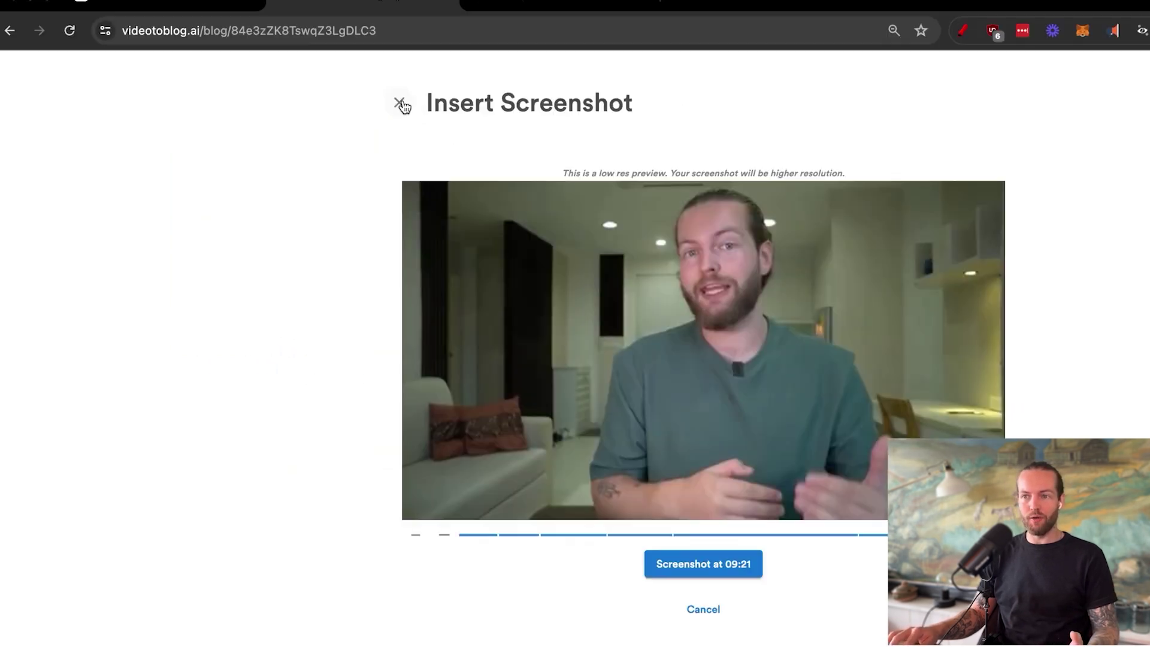
click(289, 0)
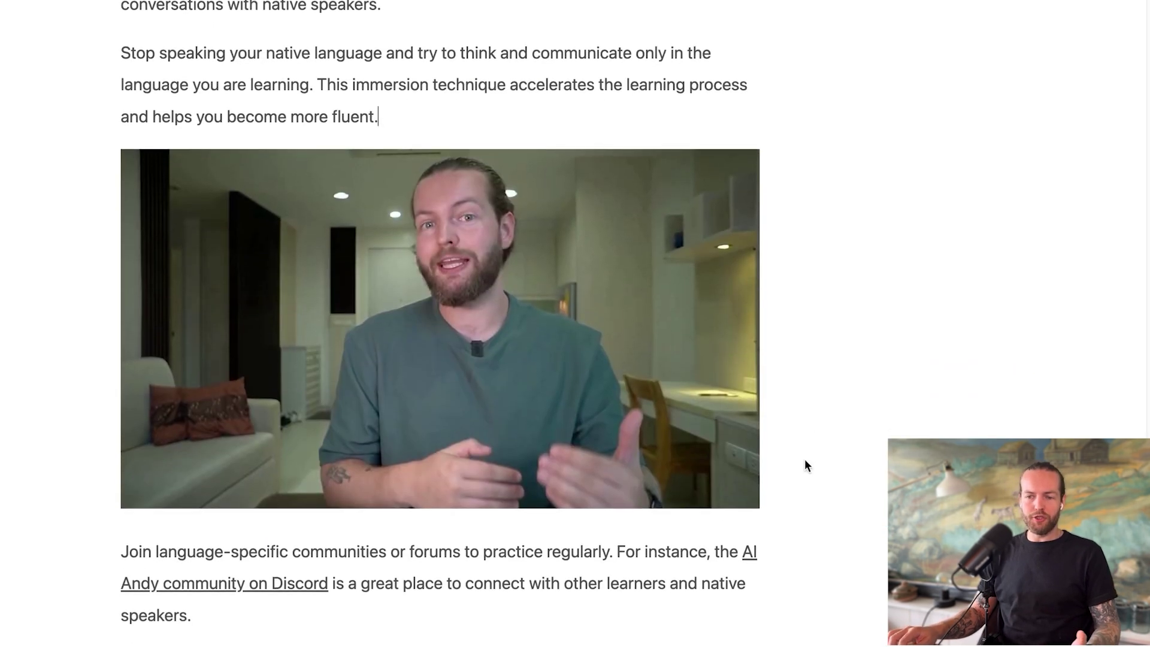
Read the FAQ and go through the article again from Step 1 to Step 4, checking its text and images.
scroll(804, 464, down, 3)
scroll(804, 461, down, 5)
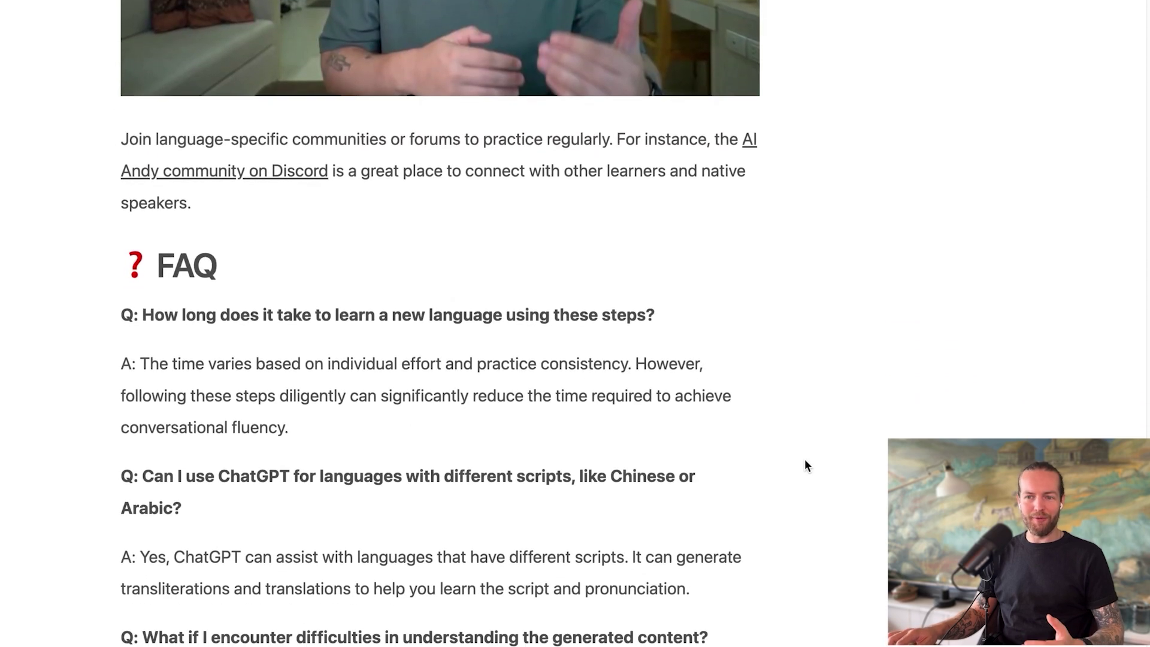
scroll(805, 465, down, 1)
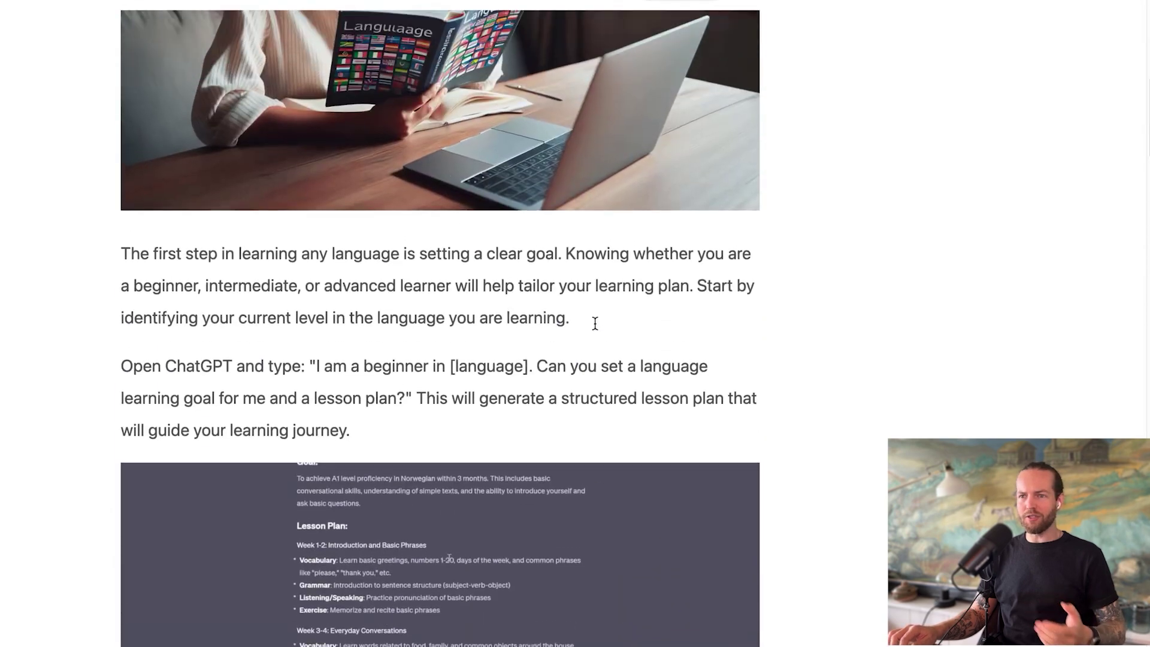
scroll(595, 324, down, 2)
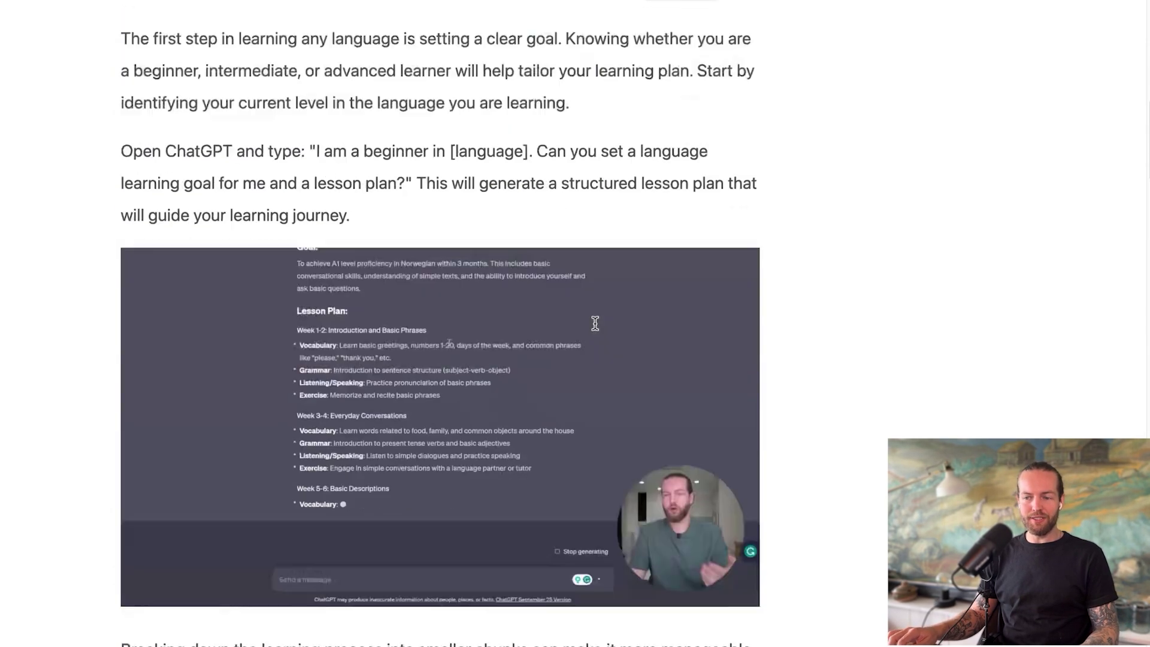
scroll(594, 323, down, 20)
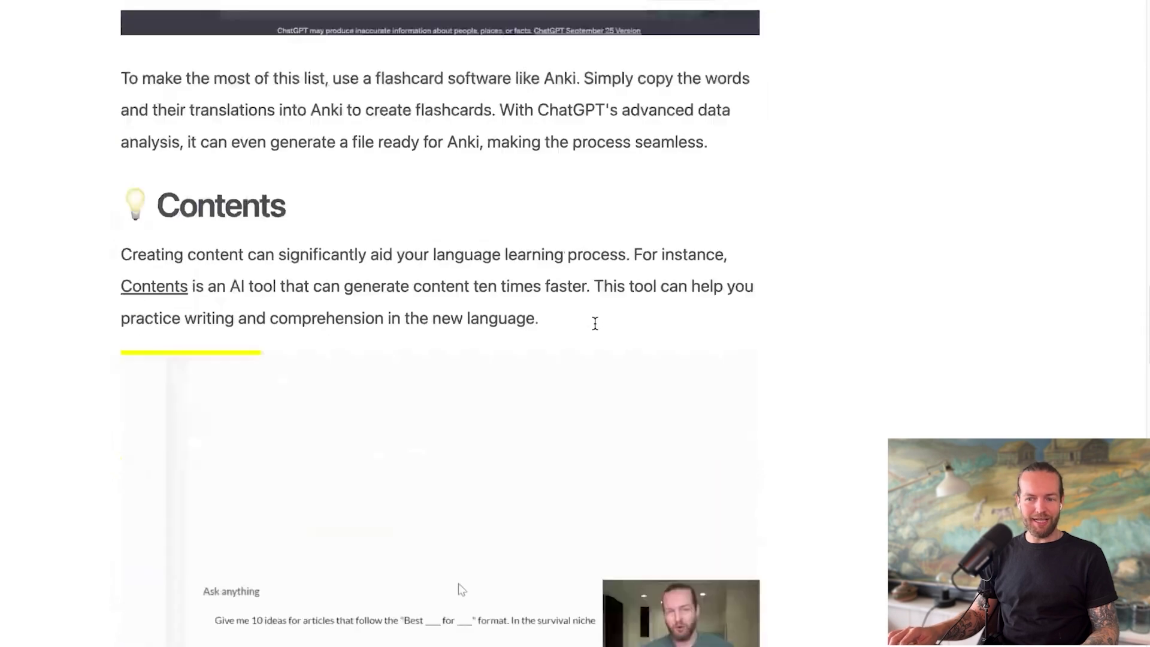
scroll(594, 324, down, 20)
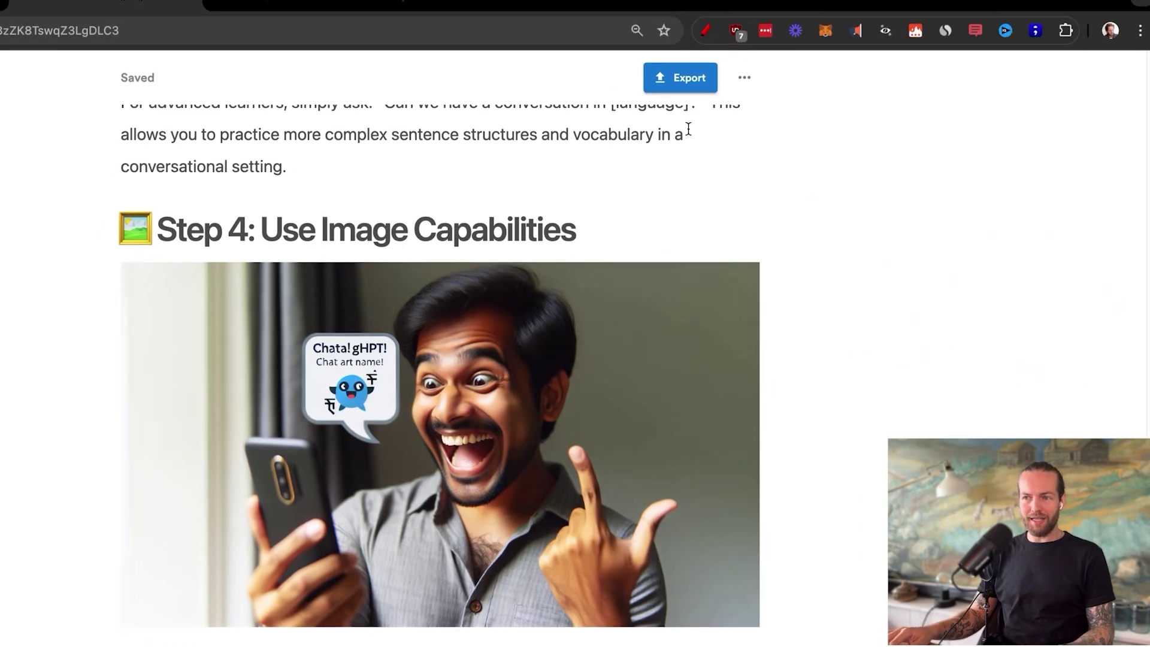
Open the article's export options and review the download formats, publishing platforms and sharing choices.
scroll(694, 120, up, 15)
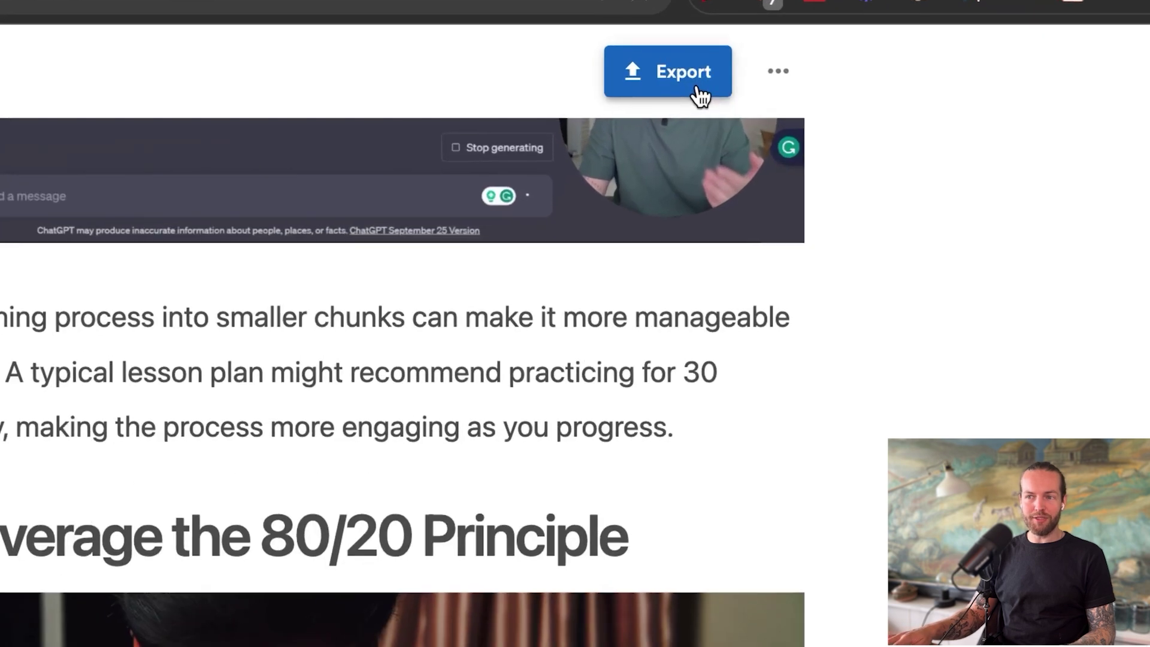
click(696, 88)
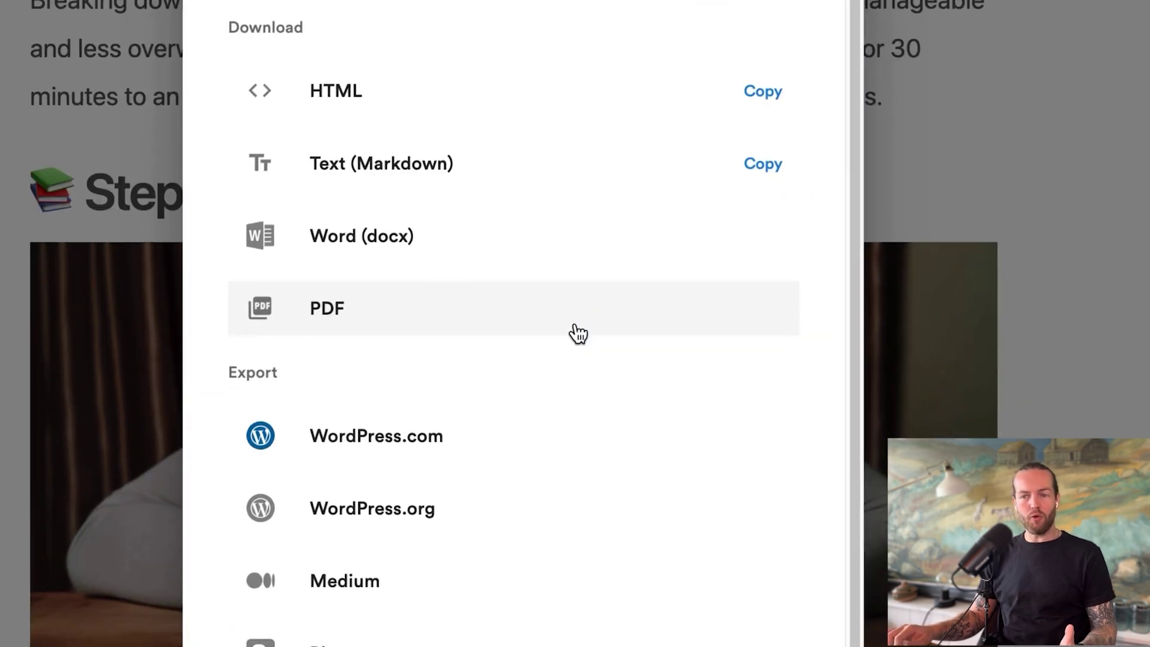
scroll(578, 333, down, 2)
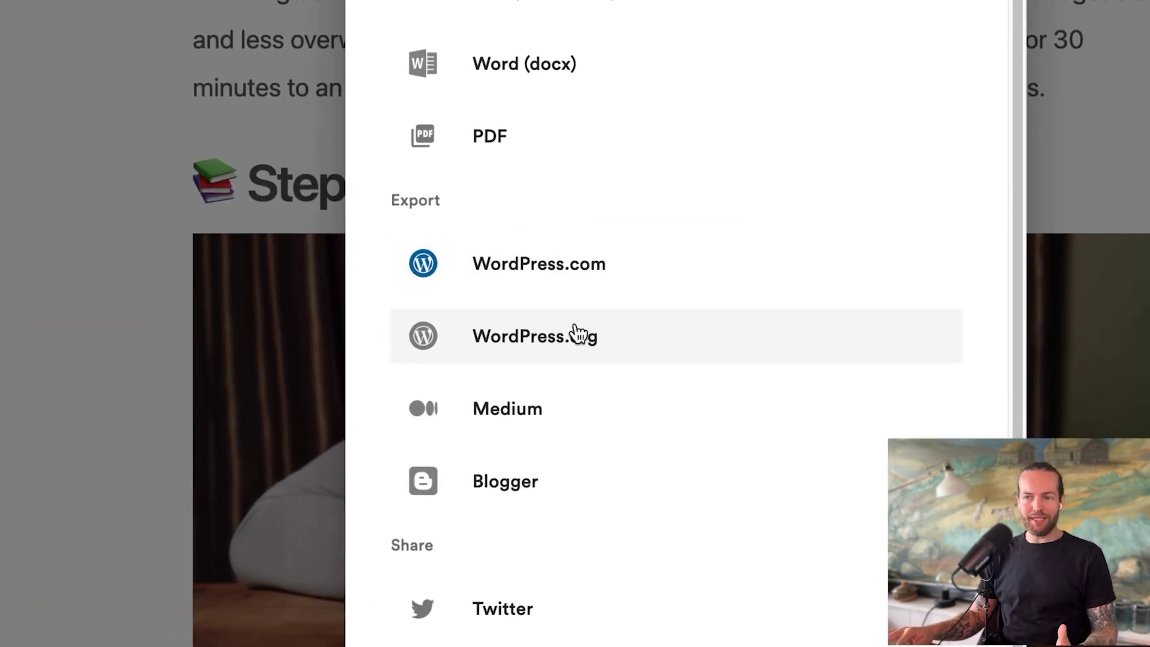
Look over the publishing and sharing destinations in the export options and choose Medium for the article.
scroll(578, 334, down, 5)
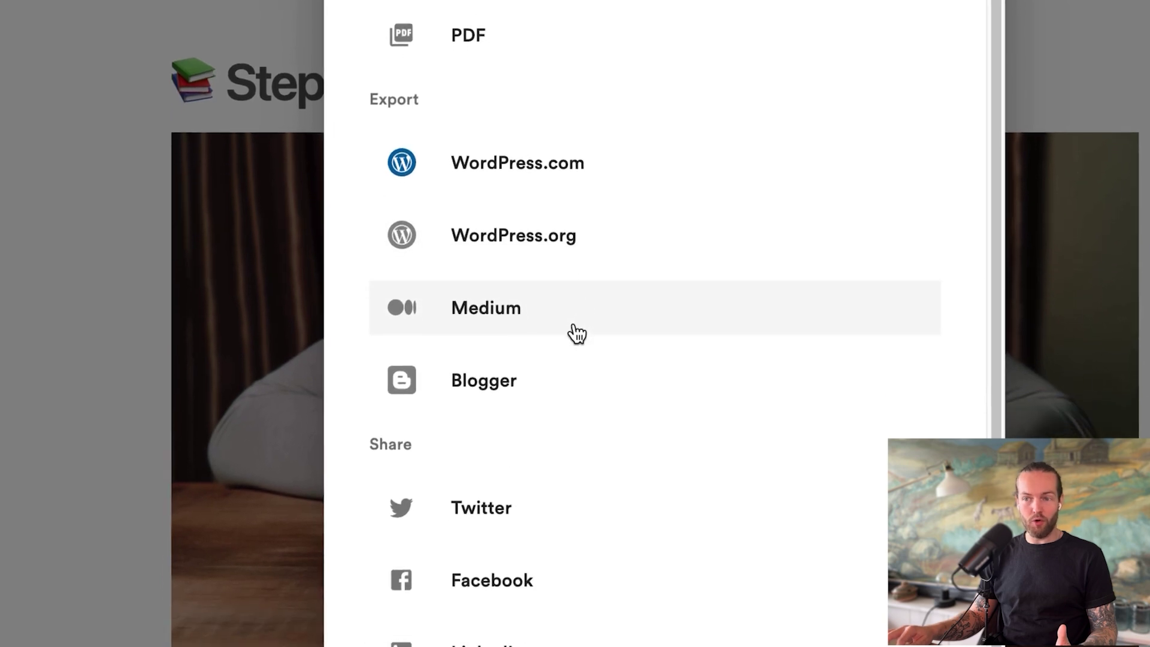
scroll(578, 334, up, 4)
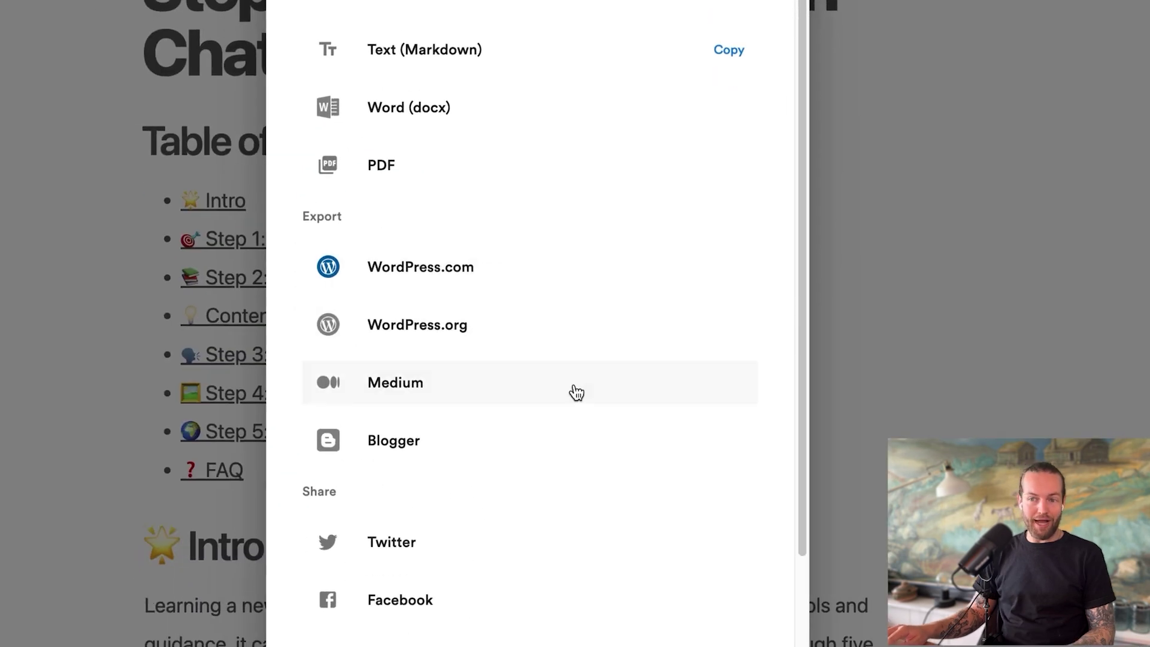
click(575, 397)
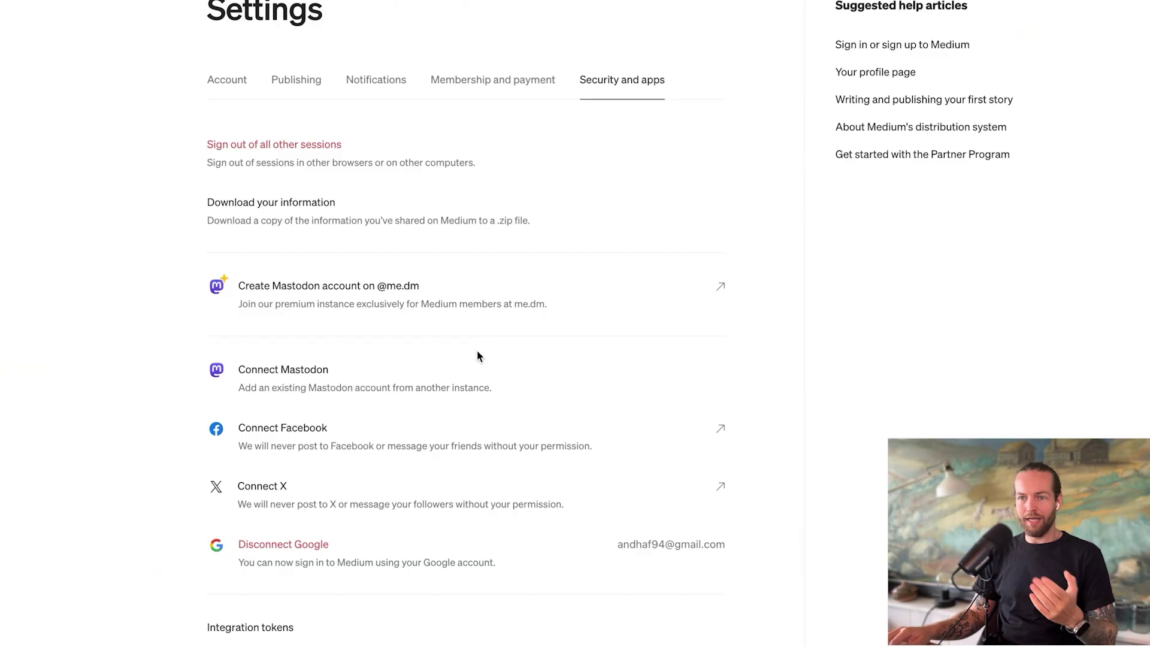
Generate a Medium integration token with the description "Video to blog" from the account's security and apps settings.
click(264, 628)
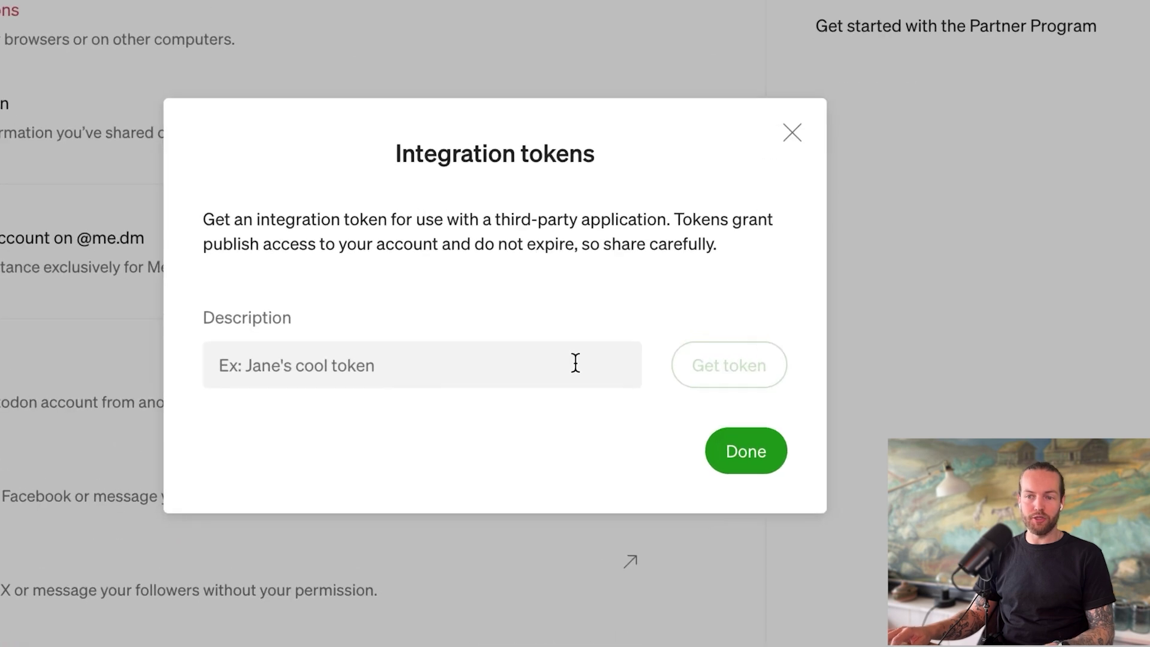
click(574, 362)
text(Video to blog)
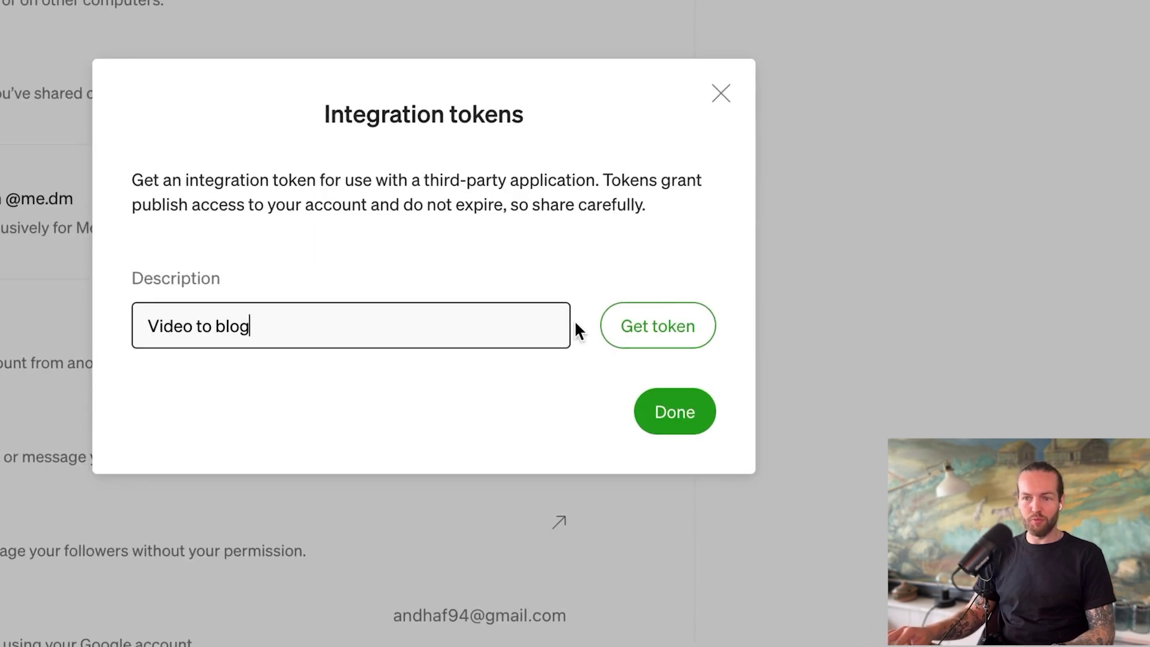
click(574, 328)
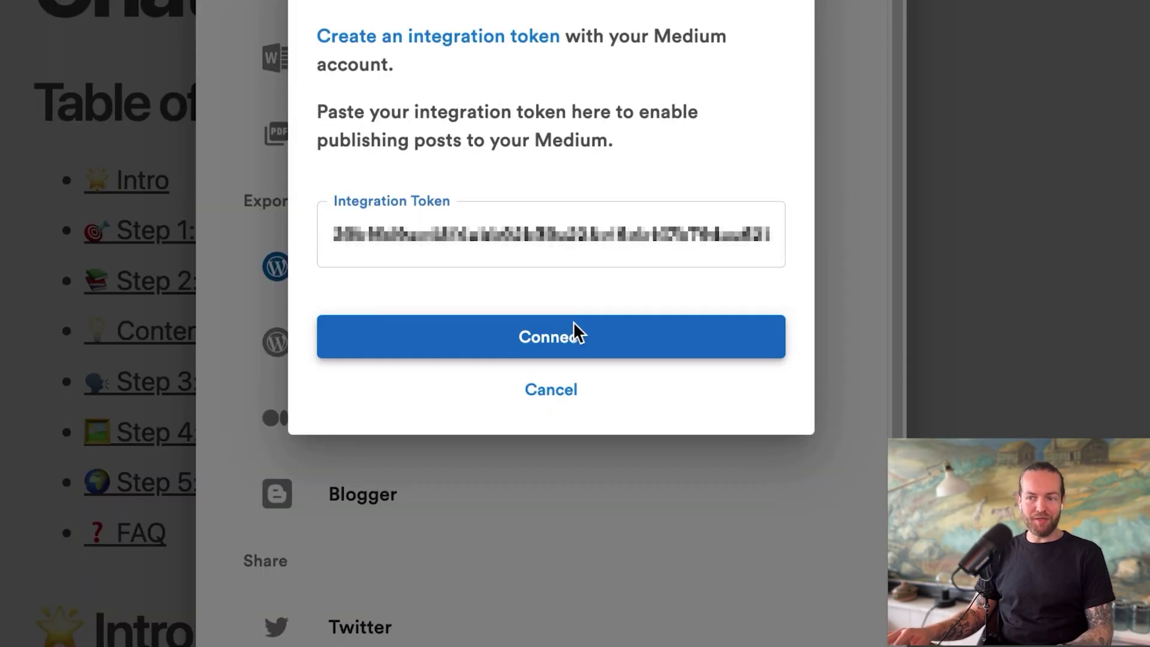
Connect Medium using the integration token to publish the article, and read through the published version on Medium.
click(573, 324)
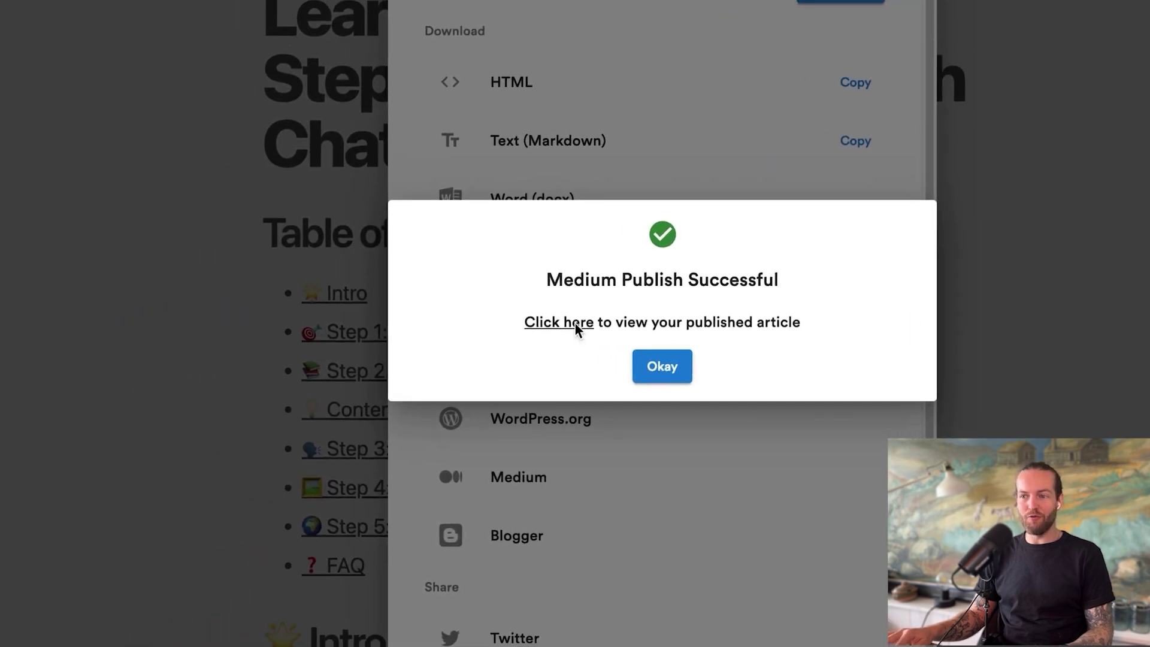
click(575, 323)
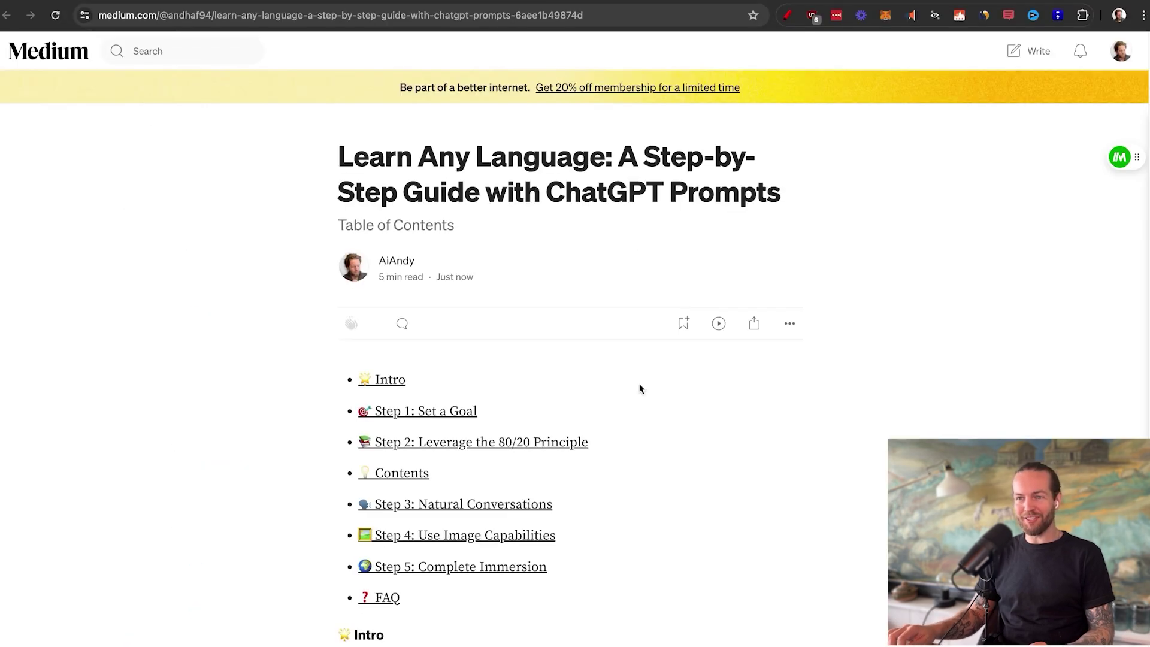
scroll(640, 388, down, 13)
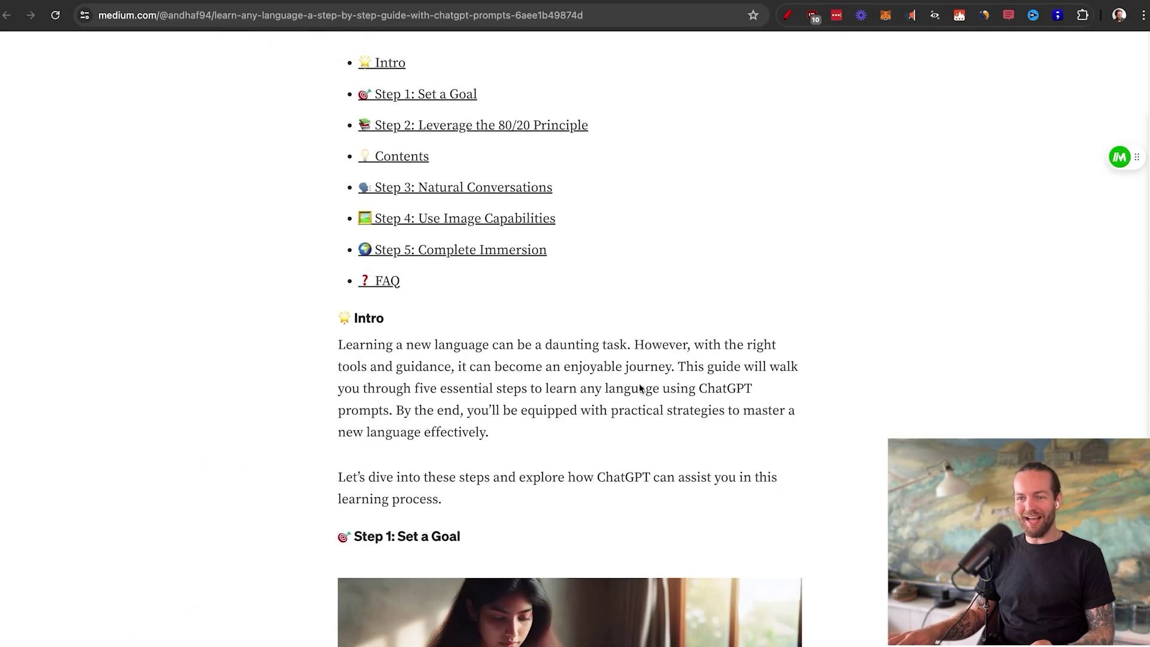
scroll(639, 388, down, 20)
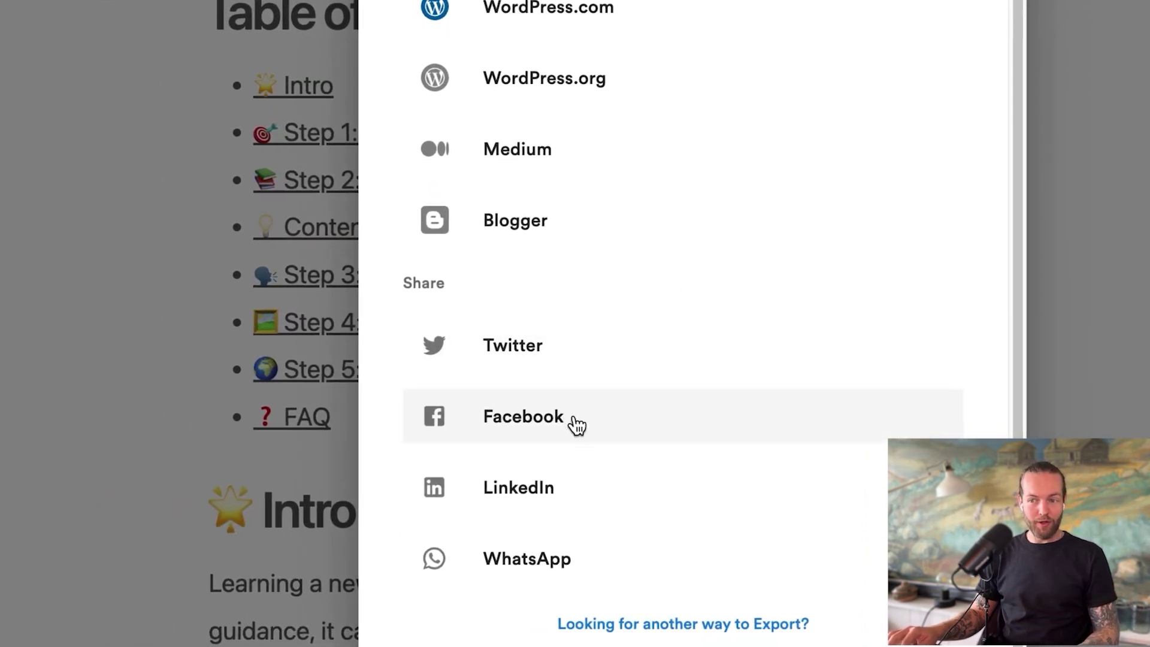
Return to the blog editor, open the article's Promotions, and review the Instagram, Facebook, WhatsApp and email texts.
scroll(577, 516, up, 3)
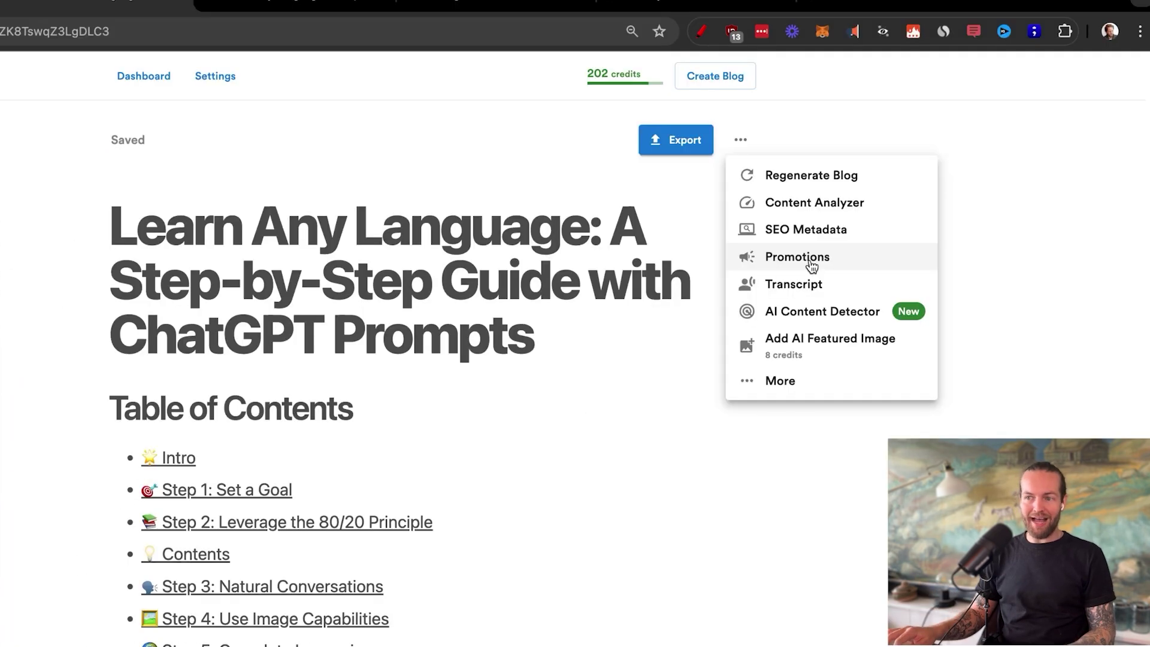
click(770, 257)
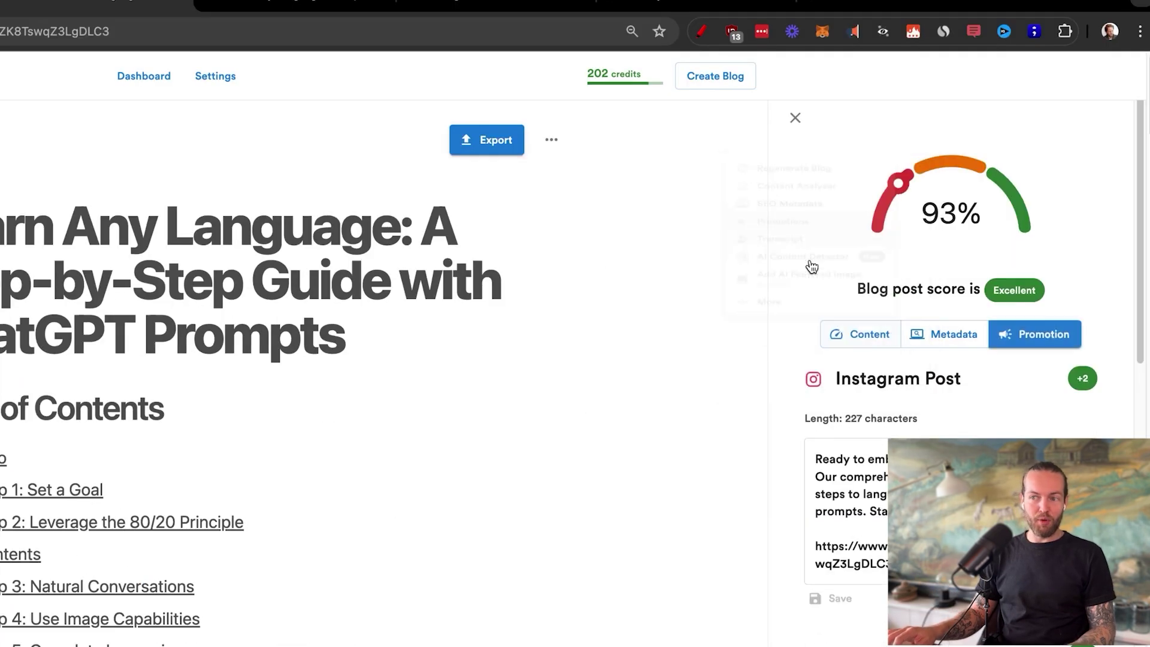
scroll(1105, 416, down, 5)
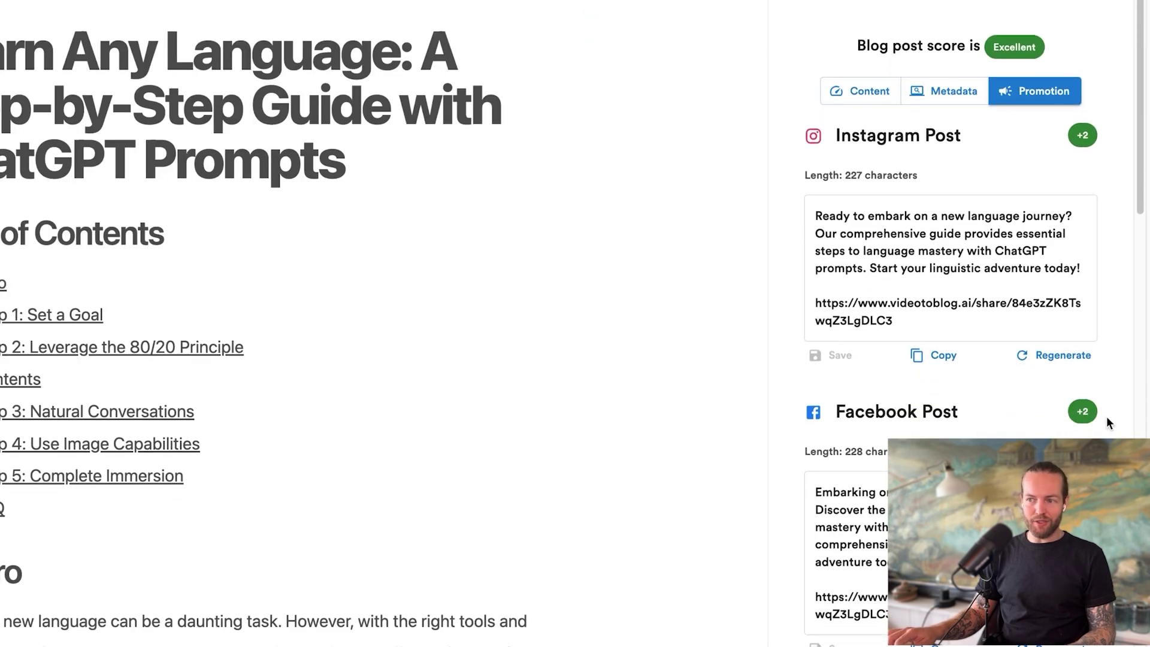
scroll(1105, 415, down, 12)
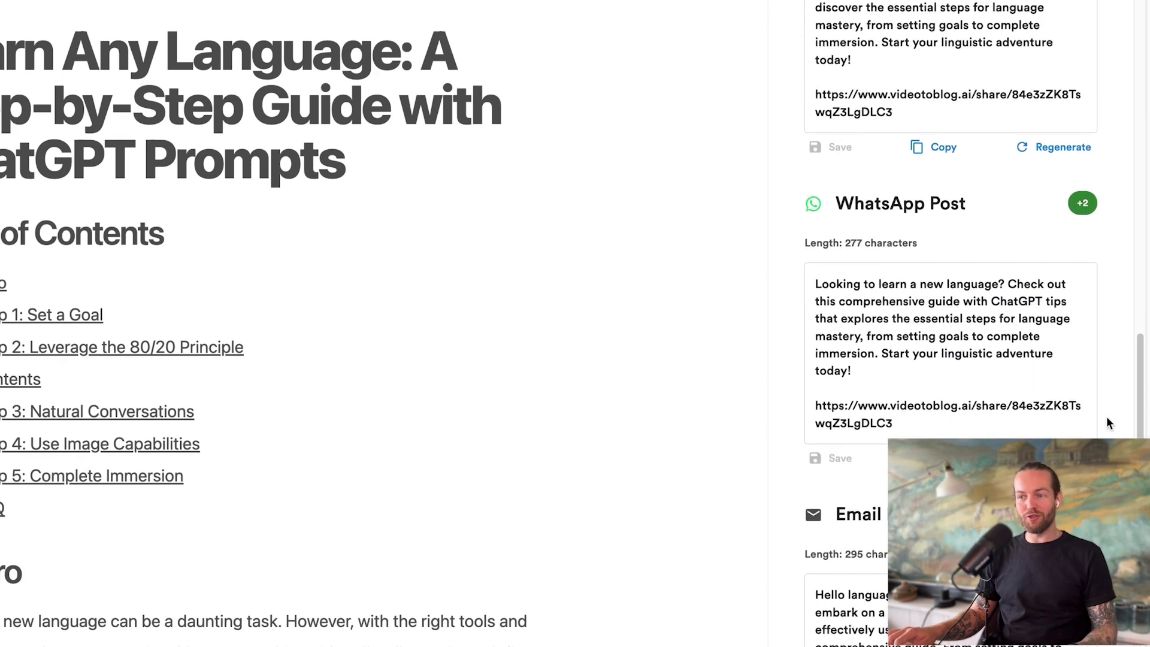
scroll(1106, 415, up, 5)
scroll(1105, 416, up, 3)
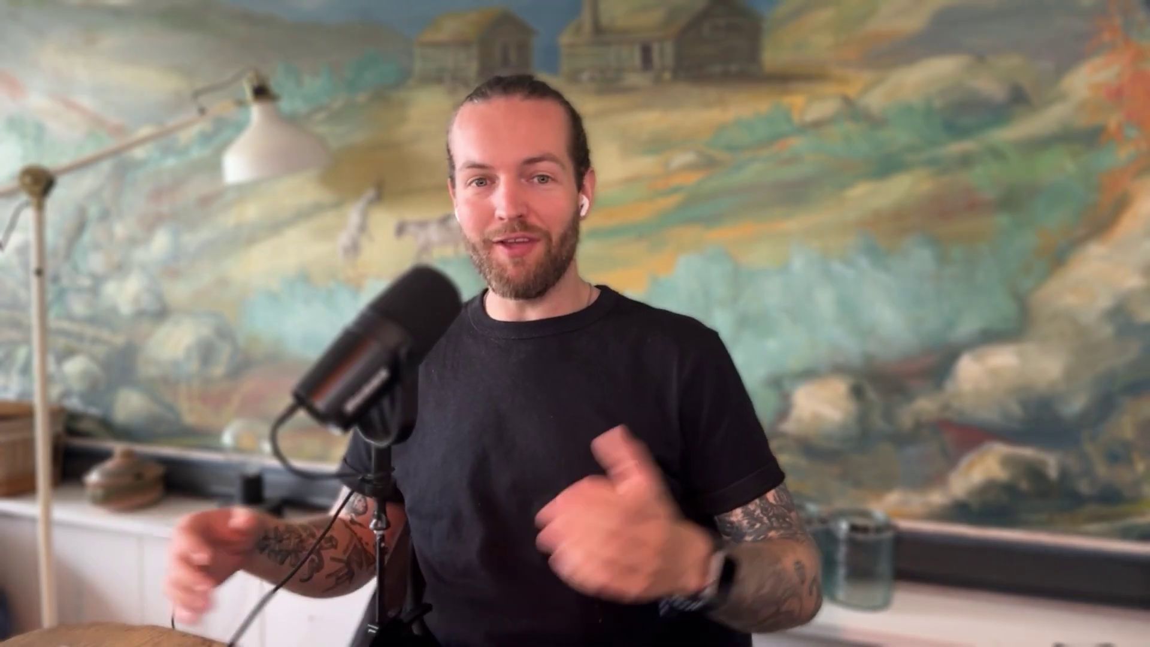